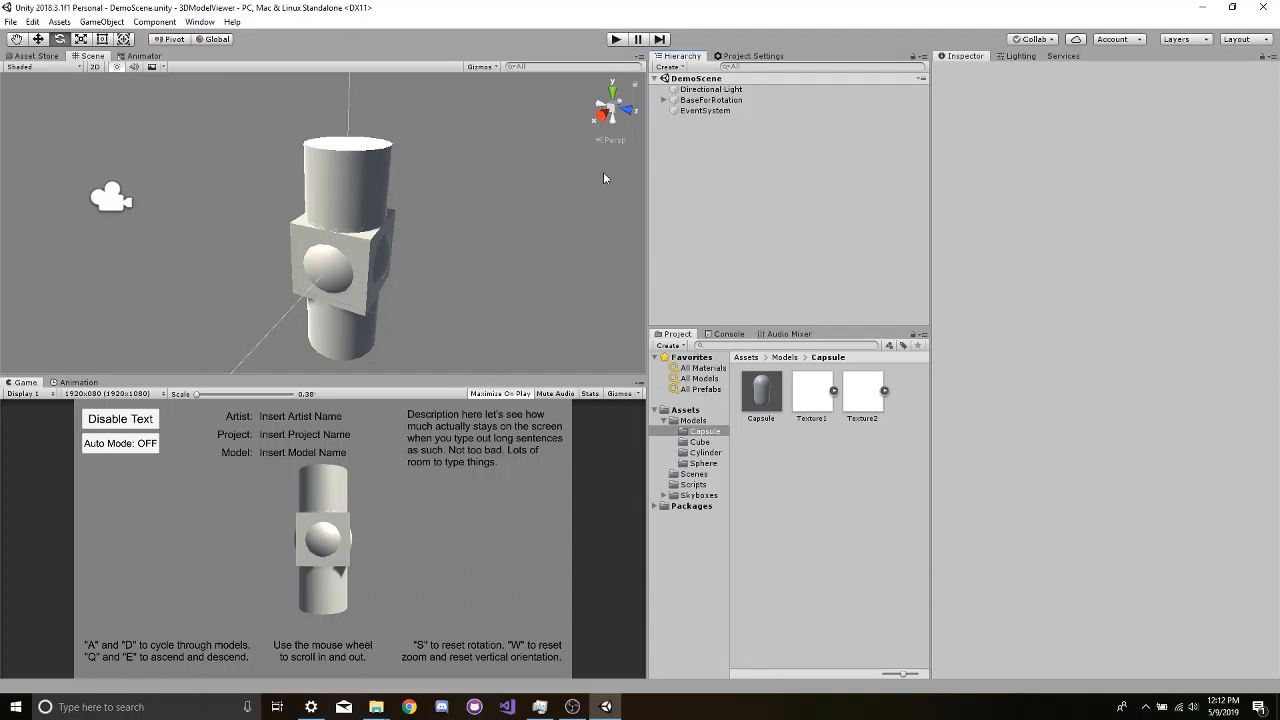
# - Go up to the Assets root folder and examine the contents of the Skyboxes folder
pyautogui.click(785, 358)
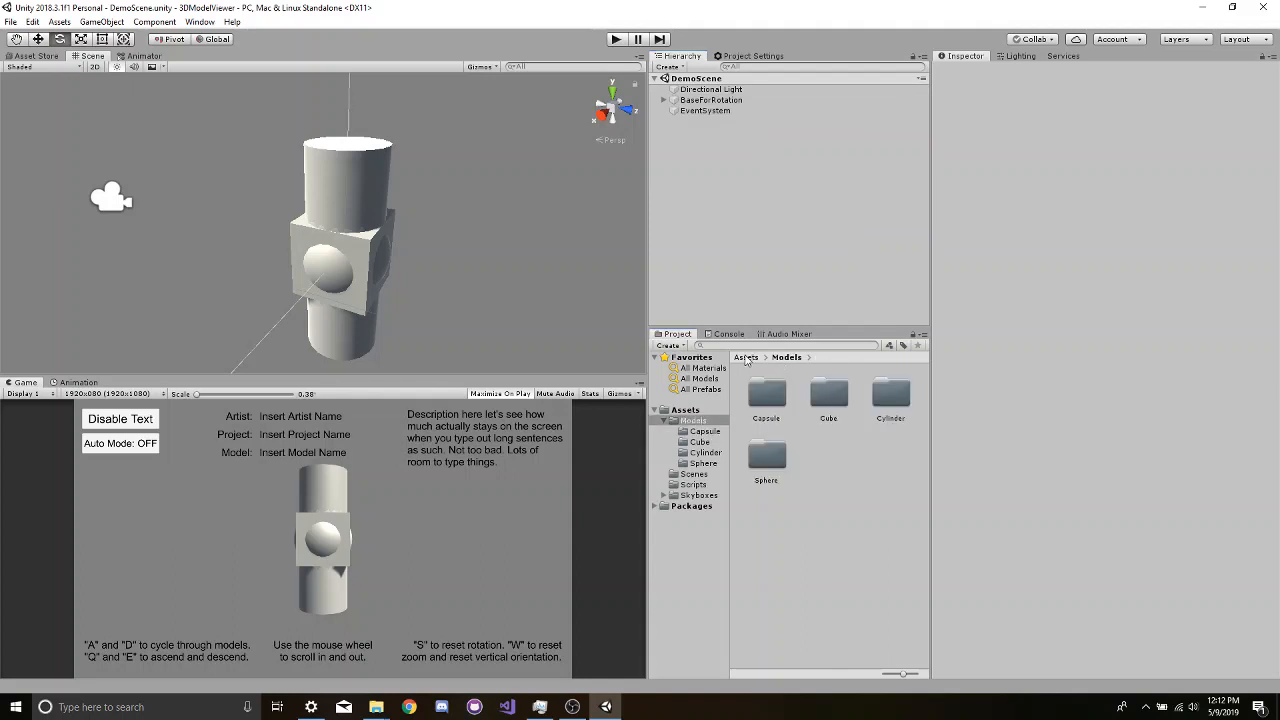
pyautogui.click(745, 357)
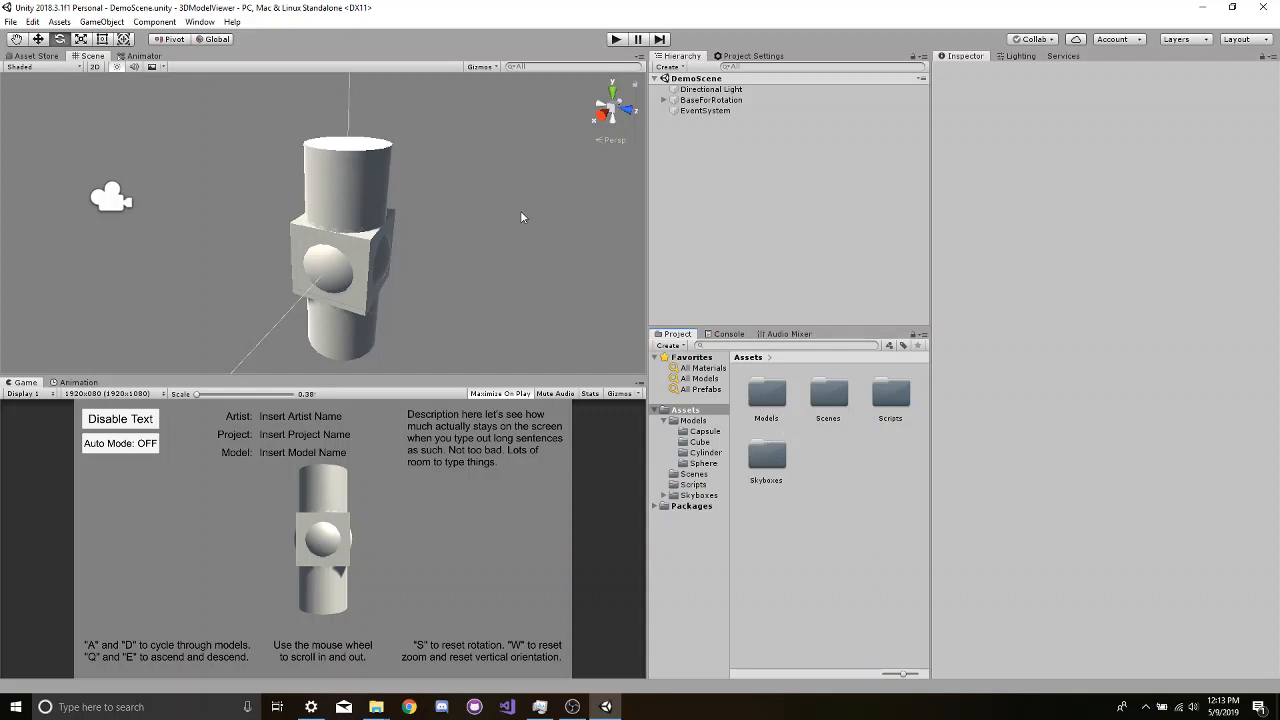
pyautogui.click(762, 462)
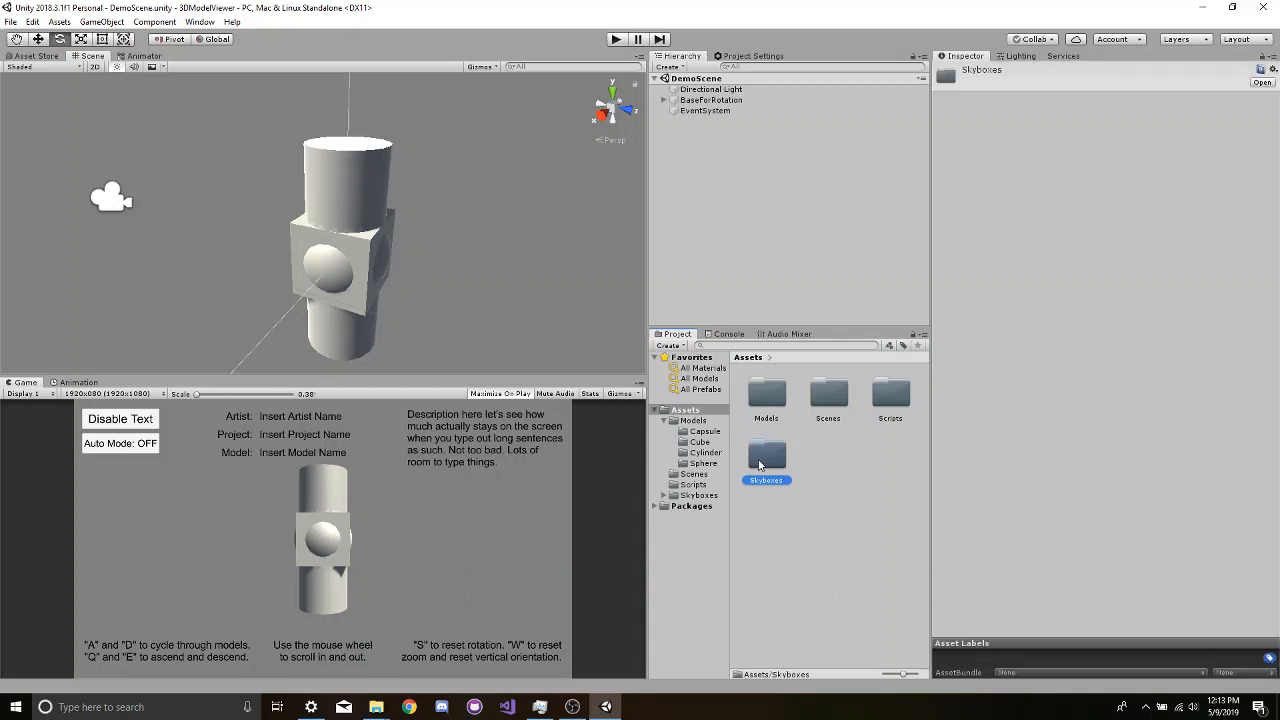
pyautogui.doubleClick(760, 464)
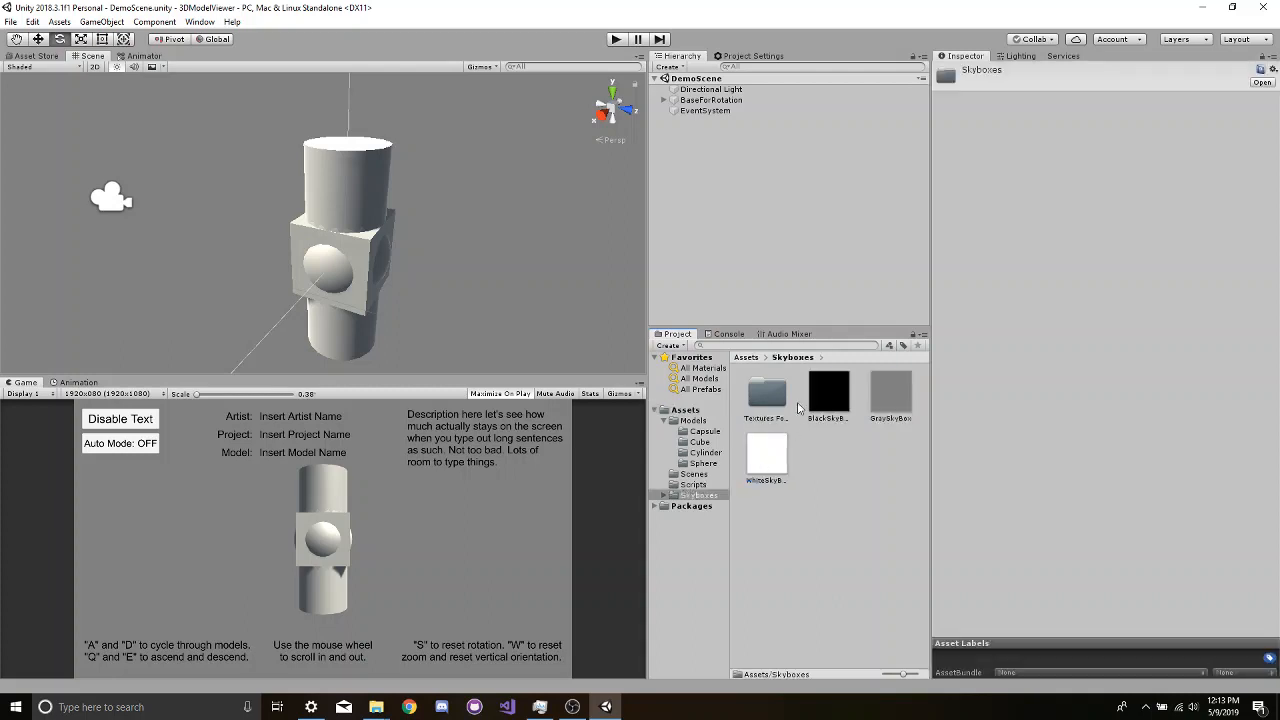
pyautogui.click(749, 358)
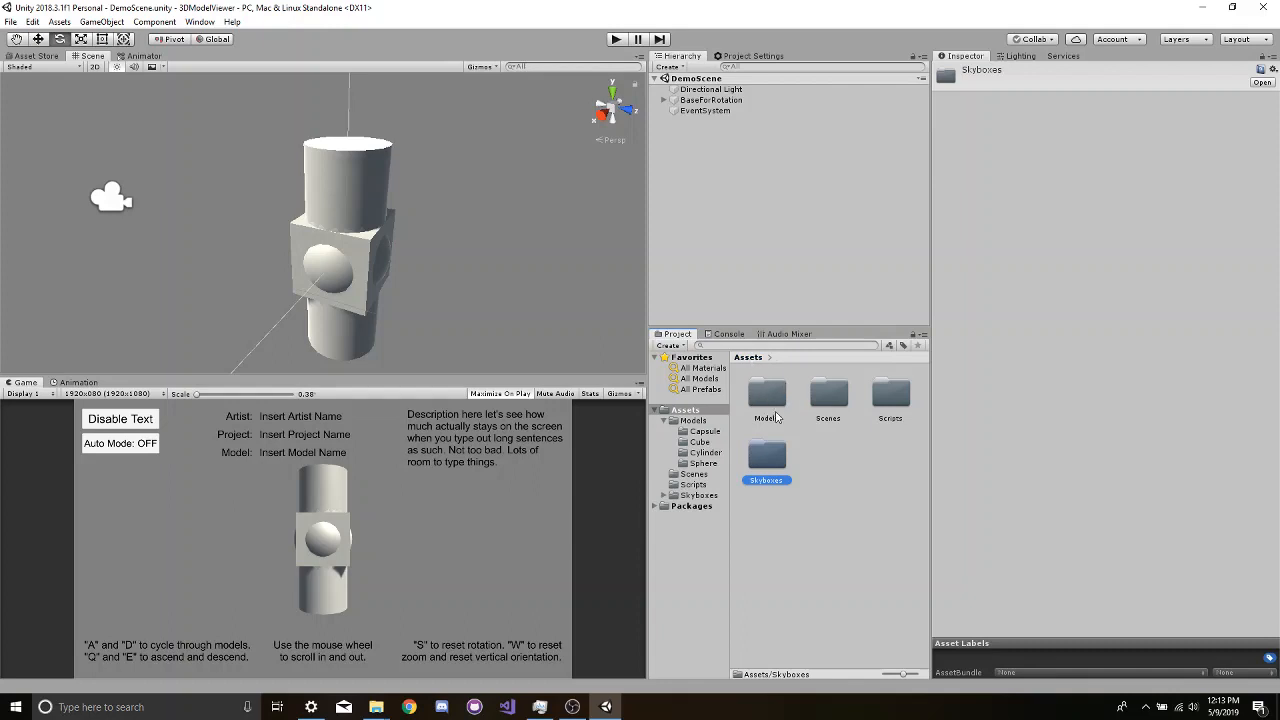
pyautogui.click(830, 458)
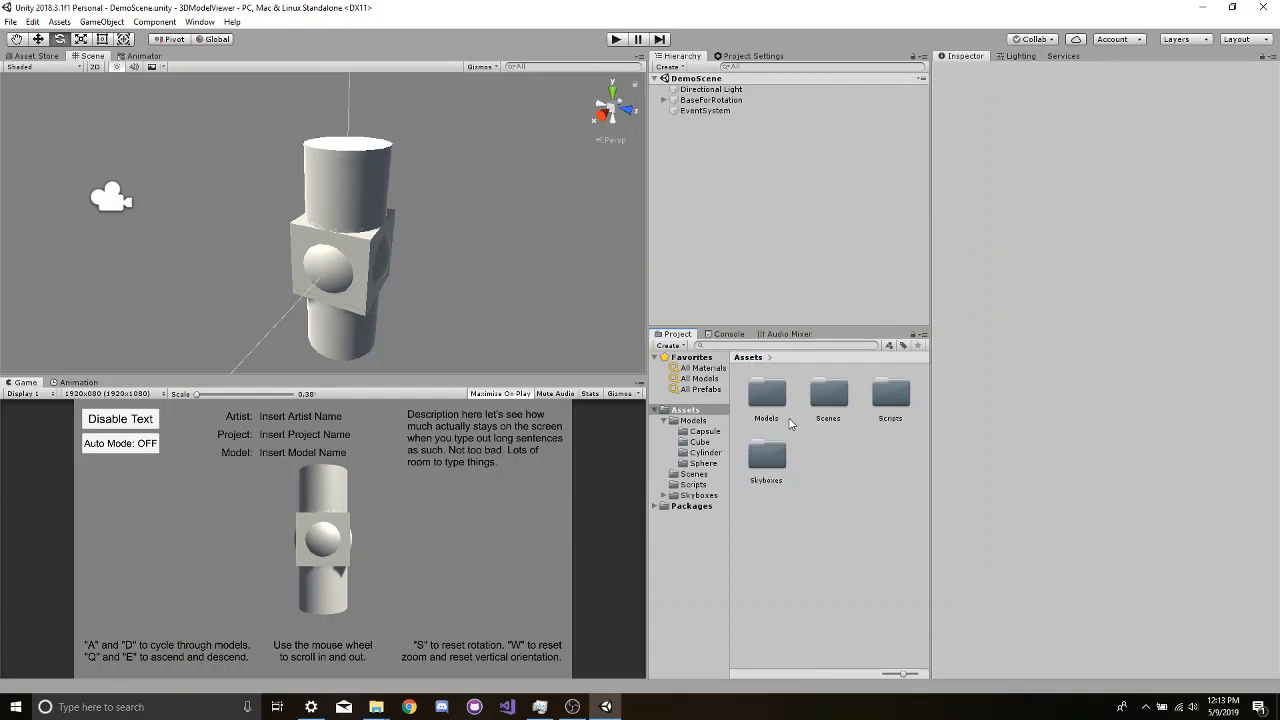
# - Open the Capsule folder inside Models and inspect the Capsule prefab
pyautogui.doubleClick(772, 402)
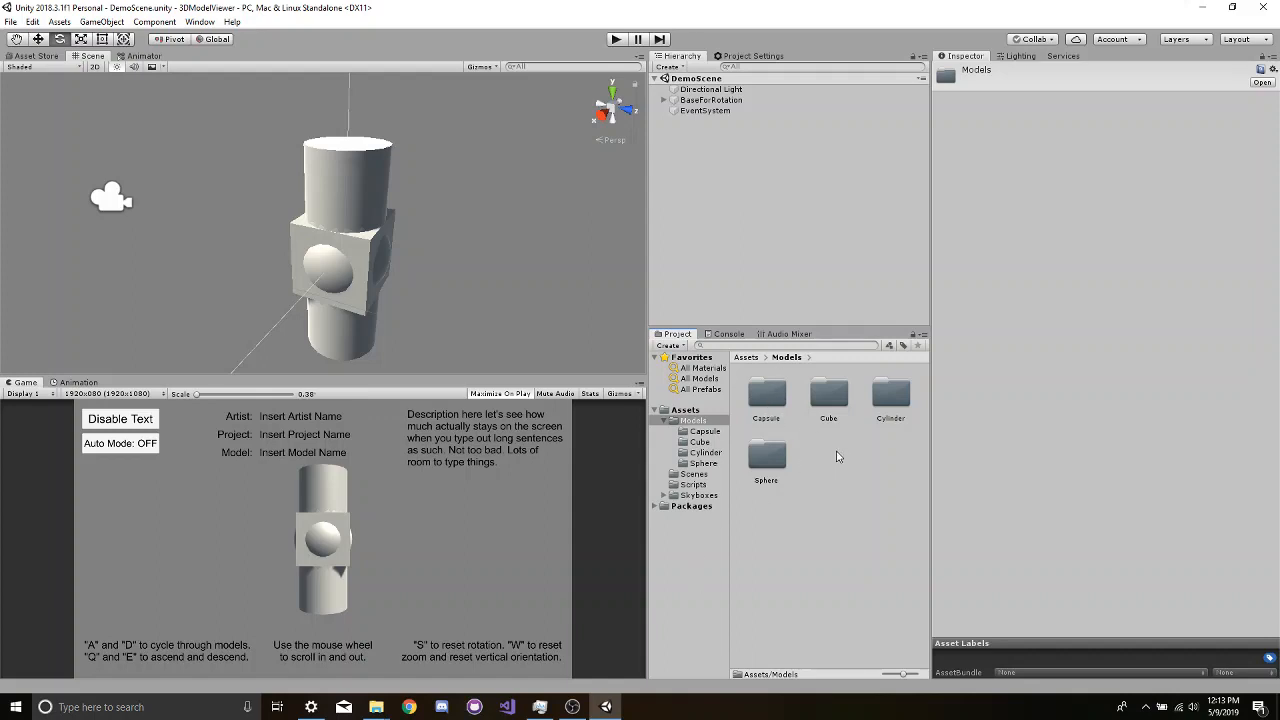
pyautogui.click(778, 397)
pyautogui.doubleClick(778, 397)
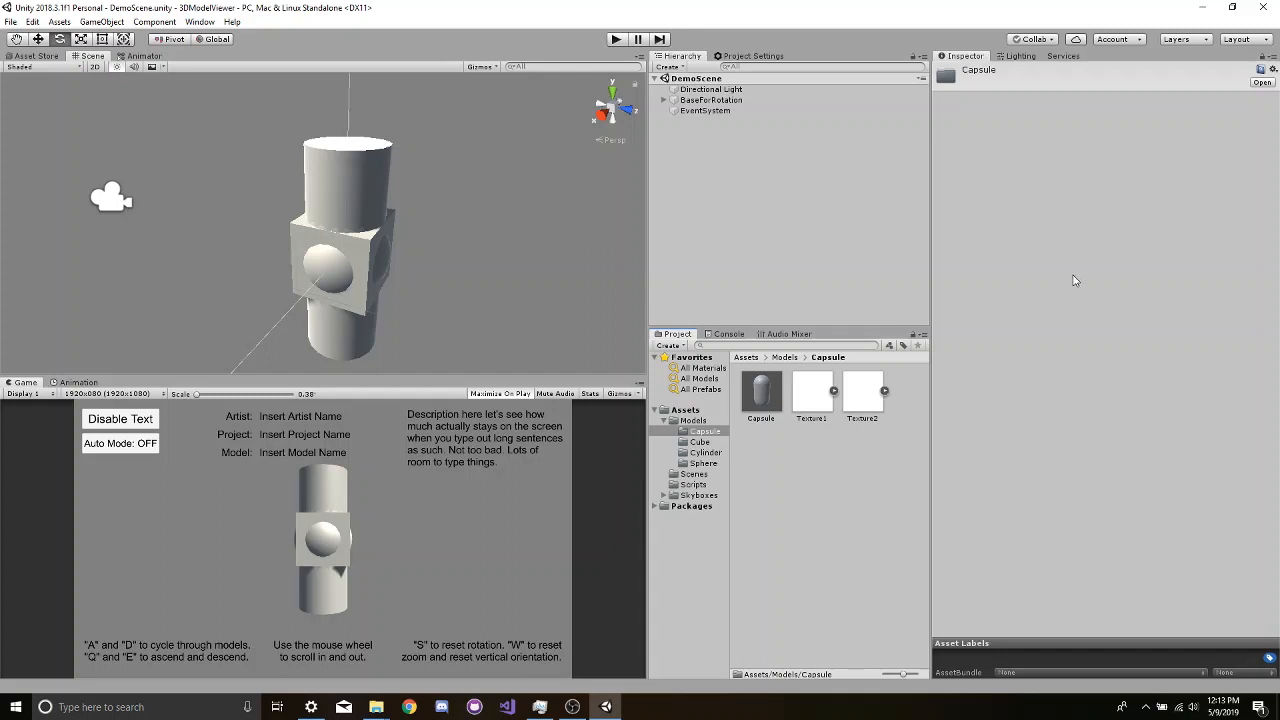
pyautogui.click(766, 398)
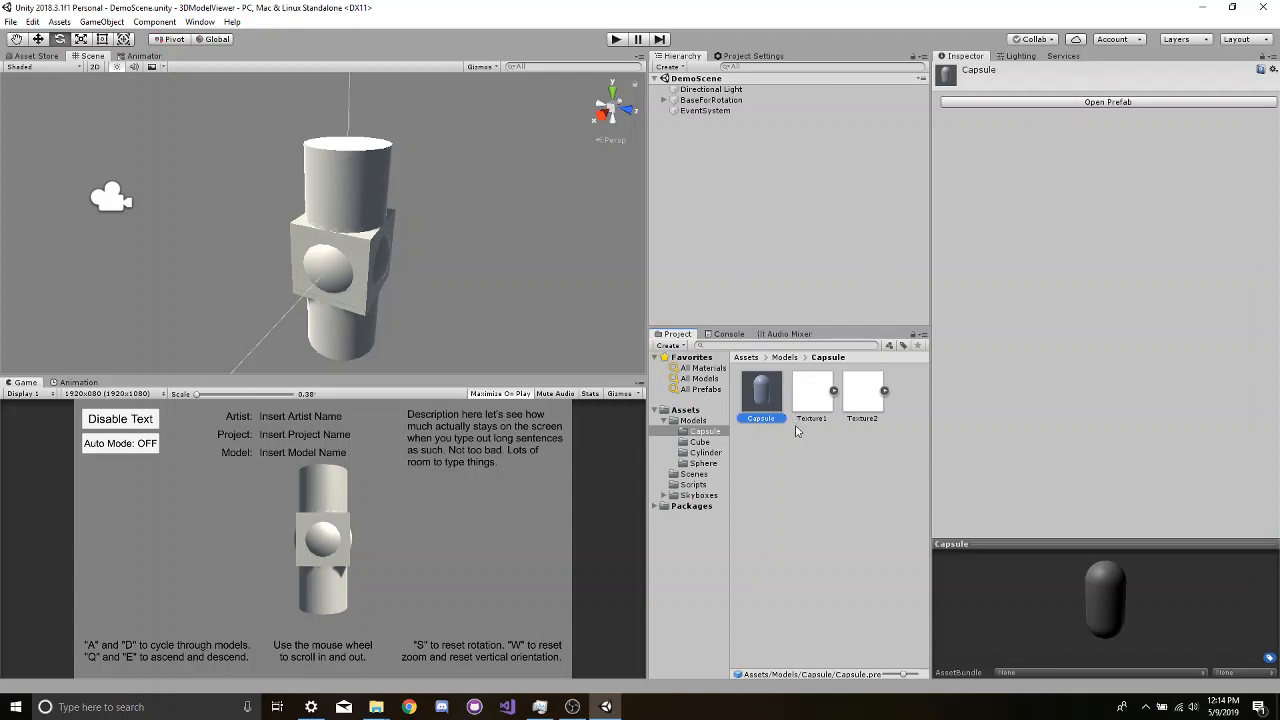
pyautogui.click(801, 458)
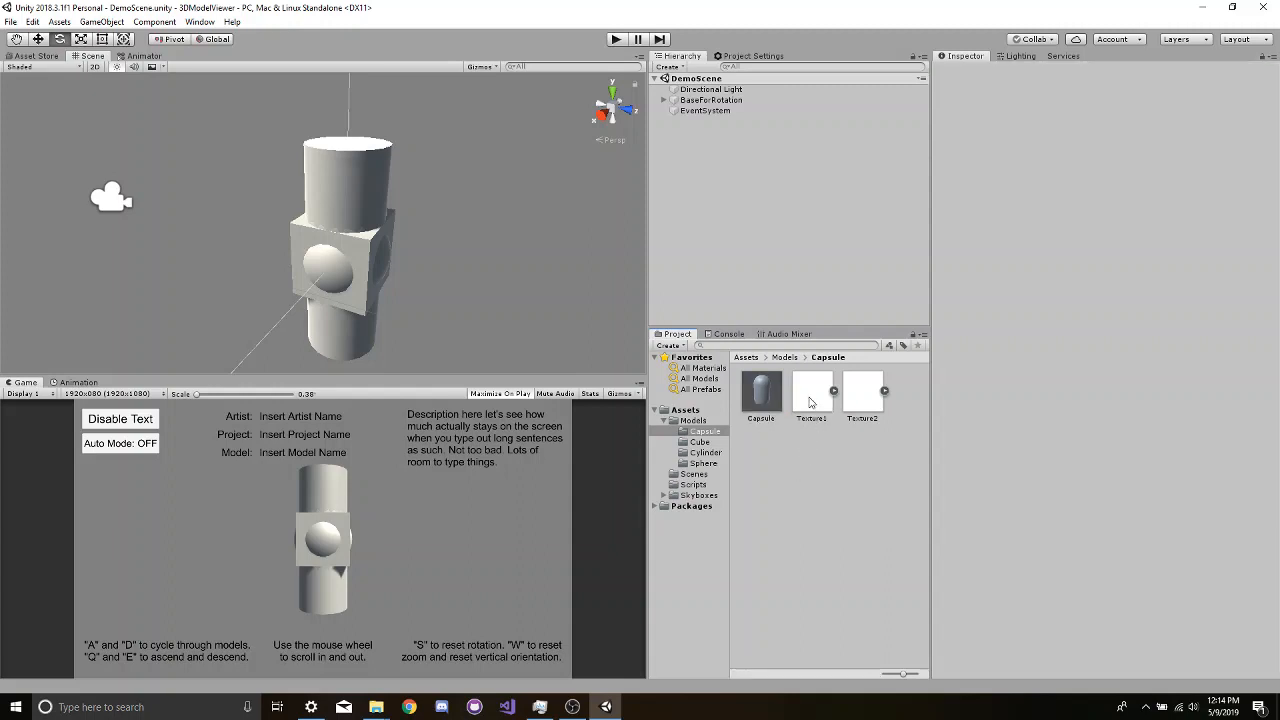
pyautogui.click(773, 403)
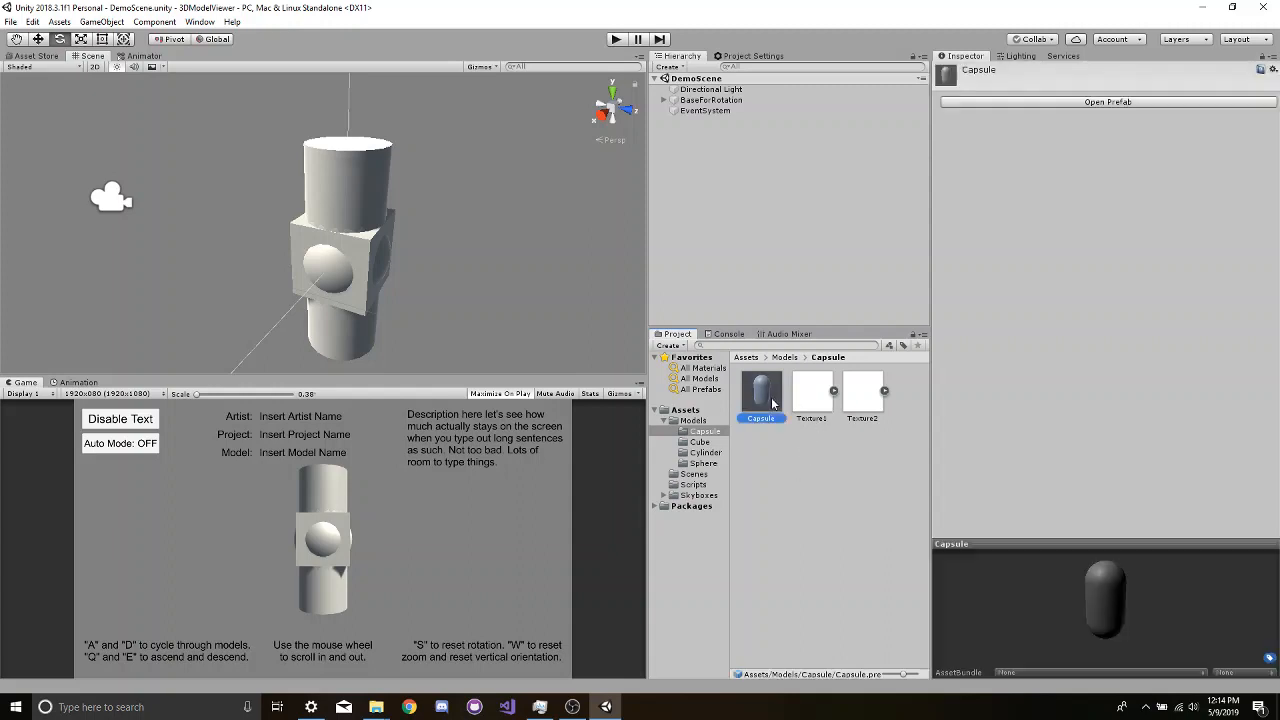
pyautogui.click(803, 447)
# - Create a new material named CapsuleMaterial in the Capsule folder
pyautogui.rightClick(907, 413)
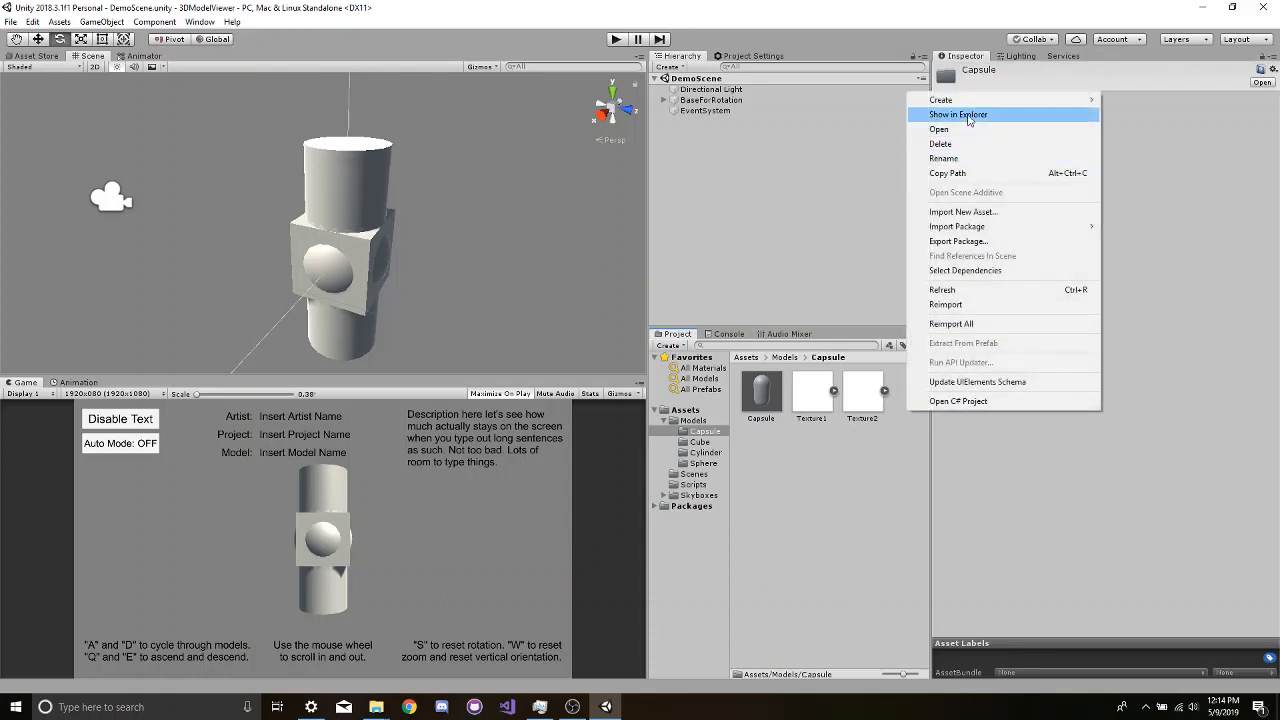
pyautogui.moveTo(966, 107)
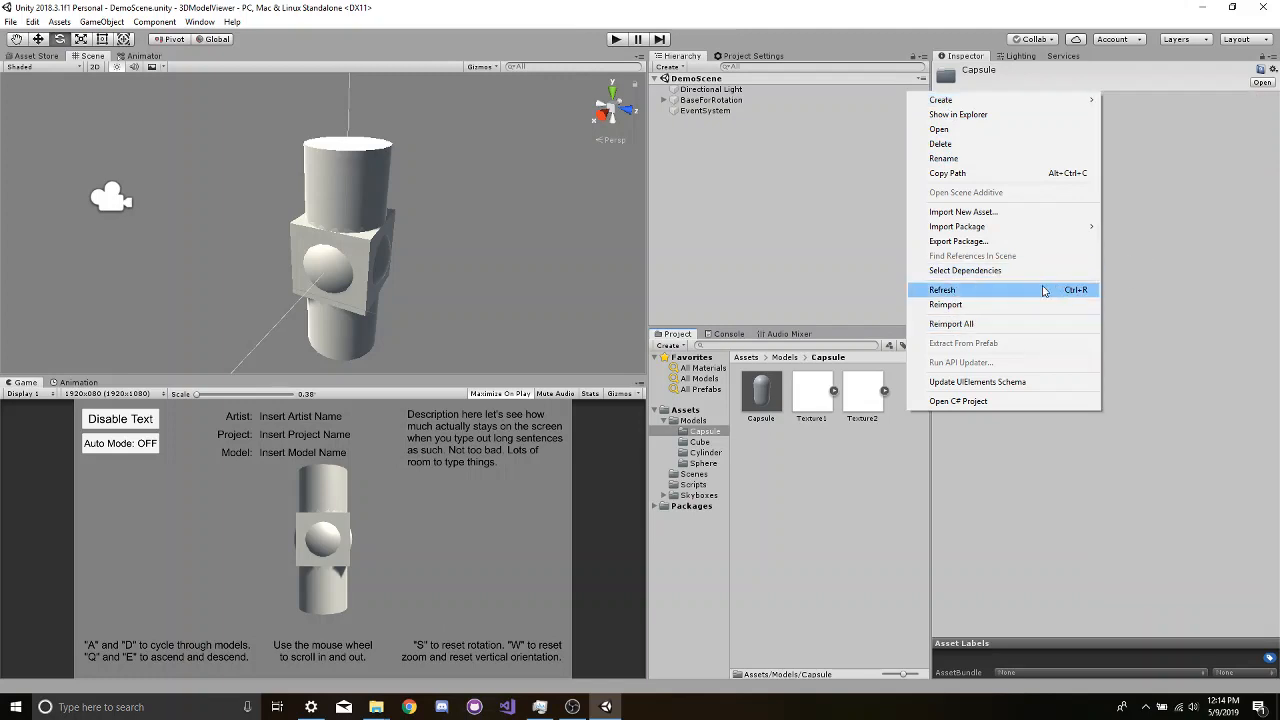
pyautogui.moveTo(1030, 102)
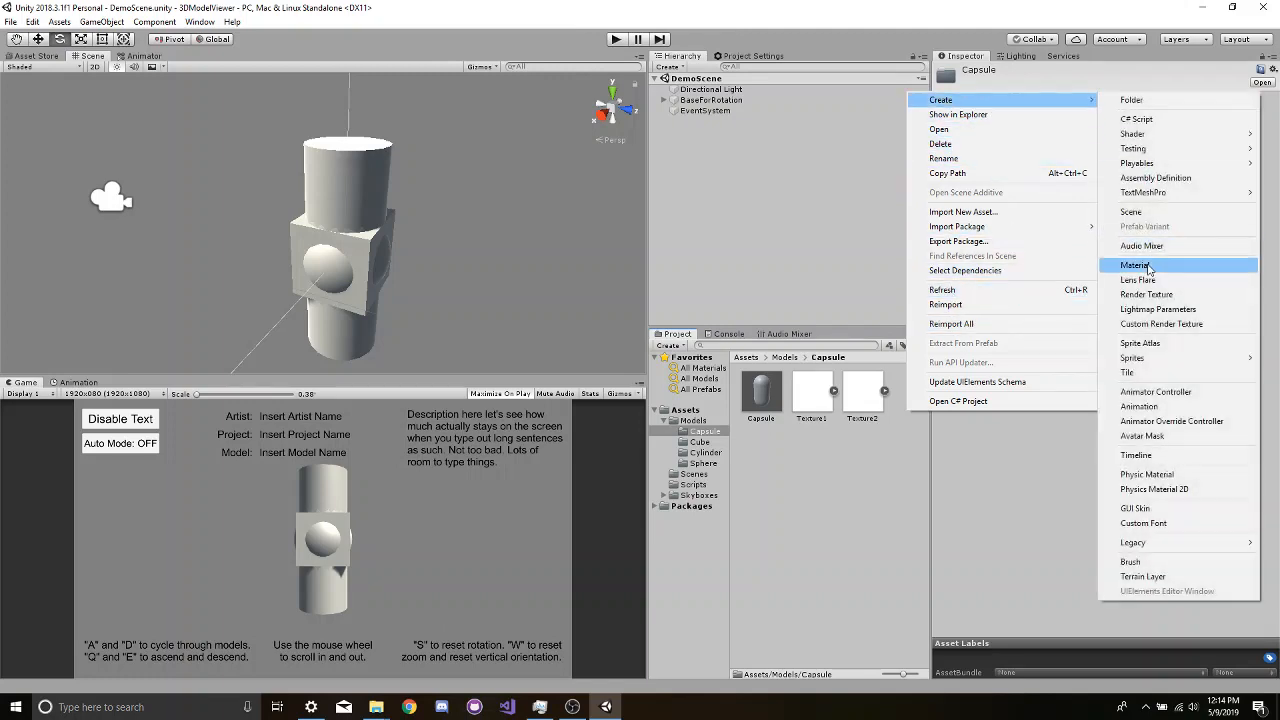
pyautogui.click(1155, 268)
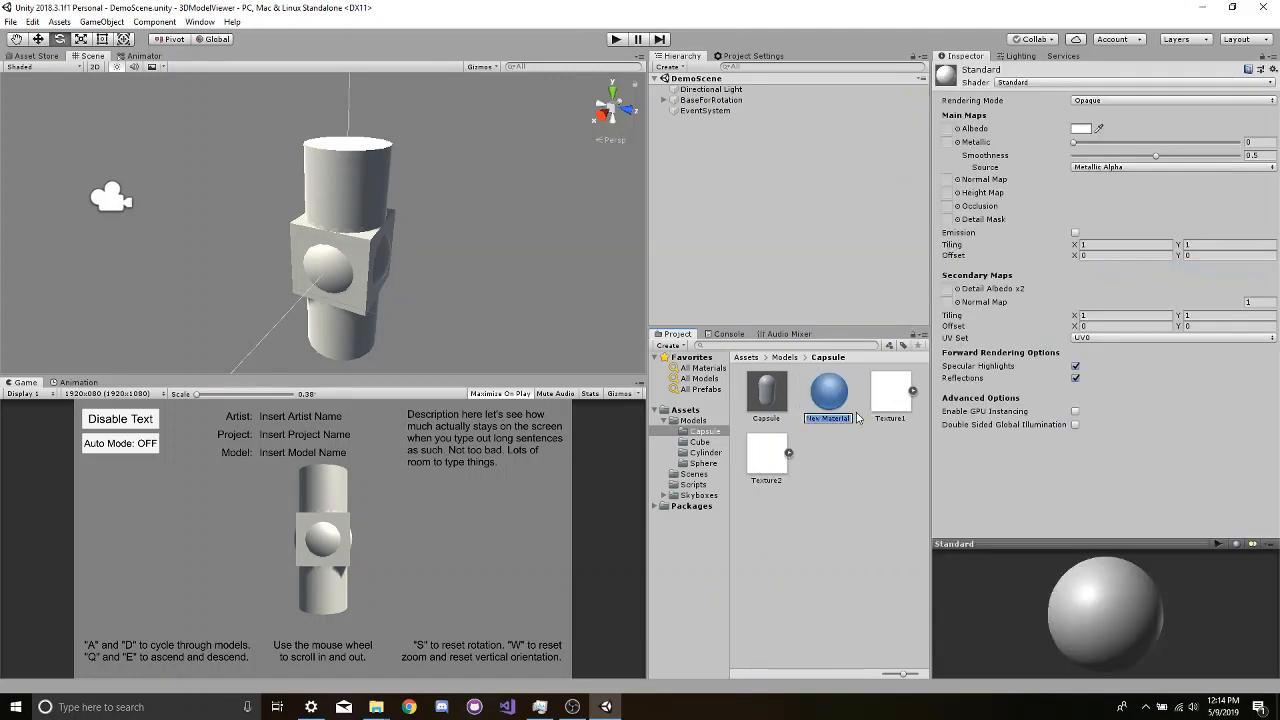
pyautogui.write('Capsulematerial')
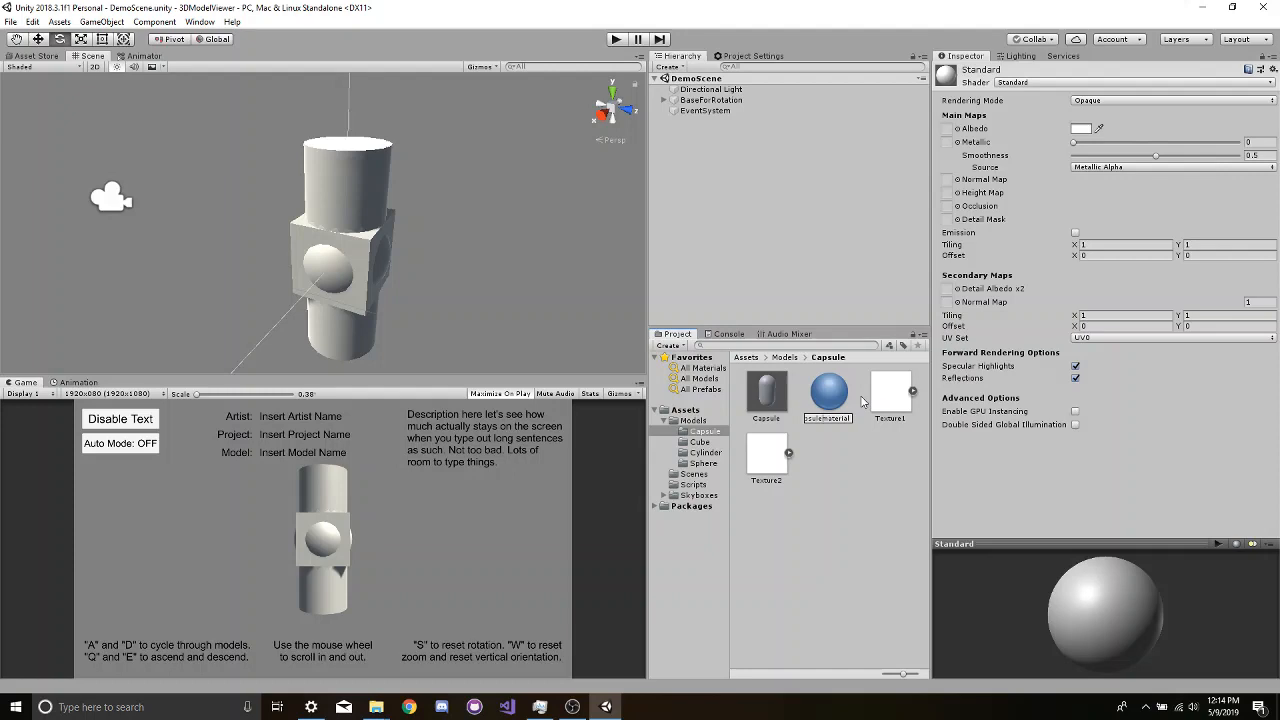
pyautogui.press('Return')
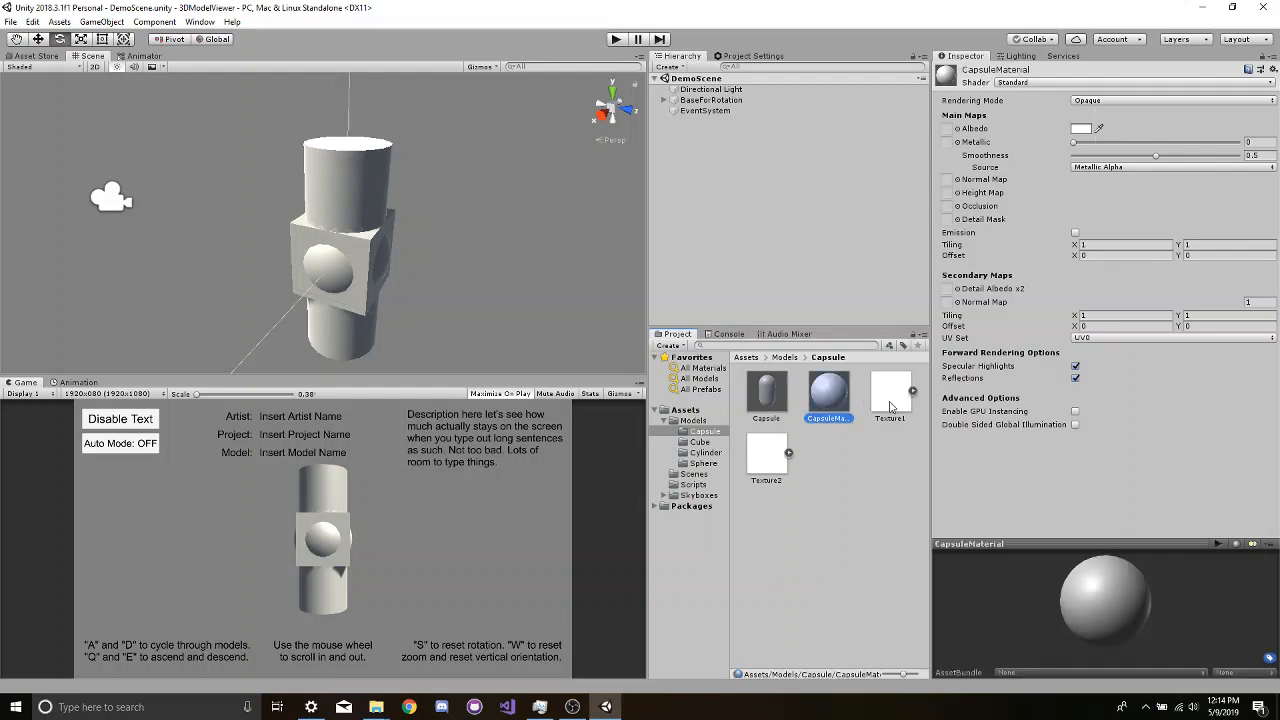
# - Assign Texture1 as CapsuleMaterial's albedo map and Texture2 as its metallic map, with smoothness at about 0.49
pyautogui.moveTo(889, 401); pyautogui.dragTo(947, 129)
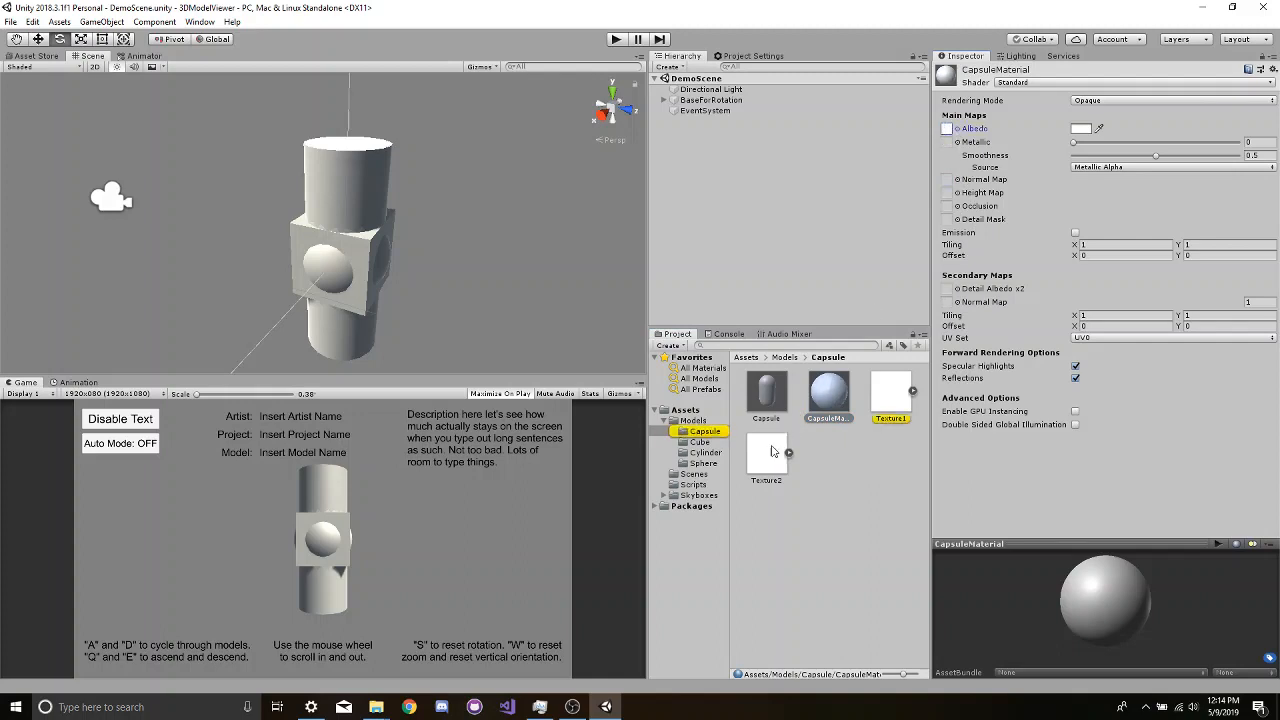
pyautogui.moveTo(767, 455); pyautogui.dragTo(955, 150)
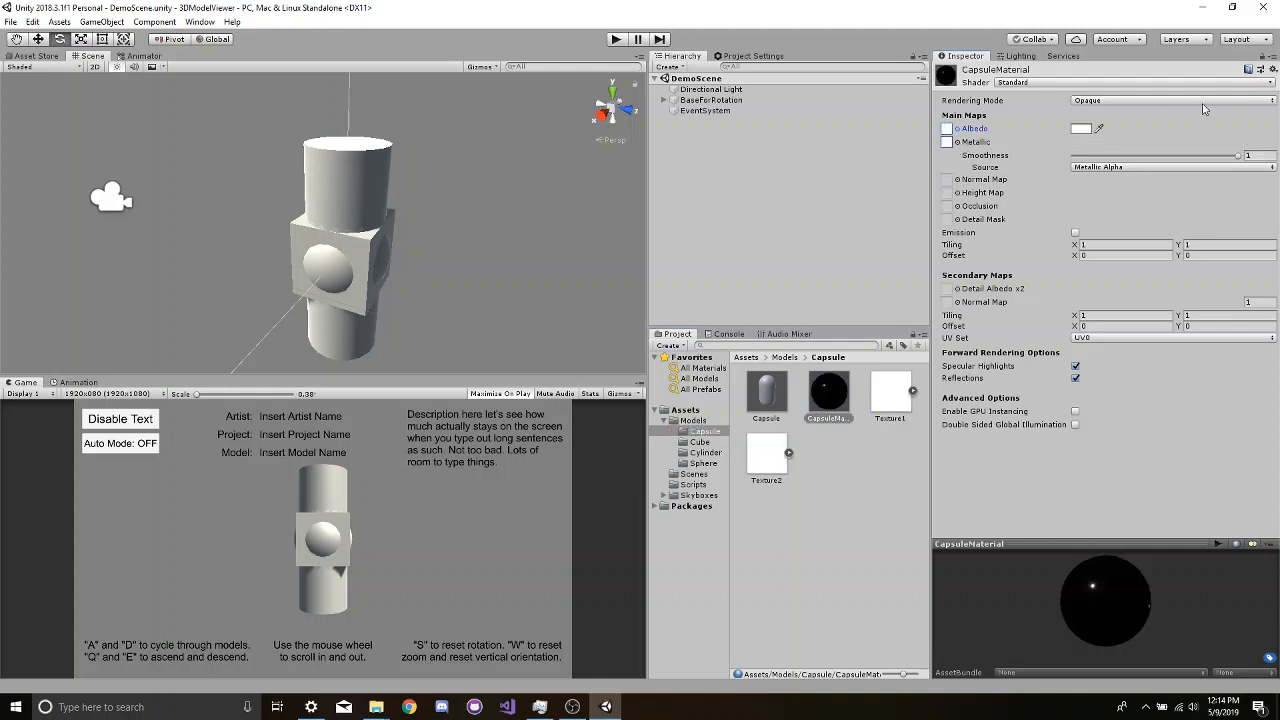
pyautogui.moveTo(1241, 158); pyautogui.dragTo(1155, 158)
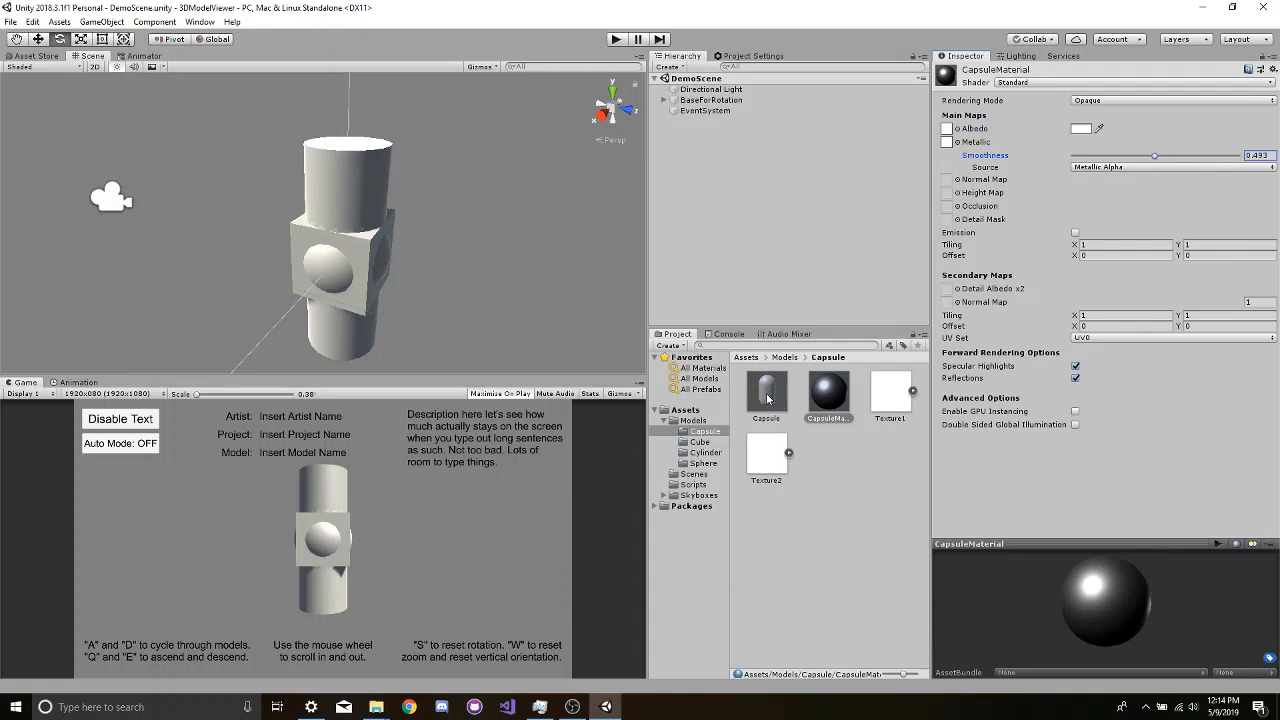
# - Open the Capsule prefab for editing with its Mesh Renderer materials list expanded
pyautogui.click(770, 397)
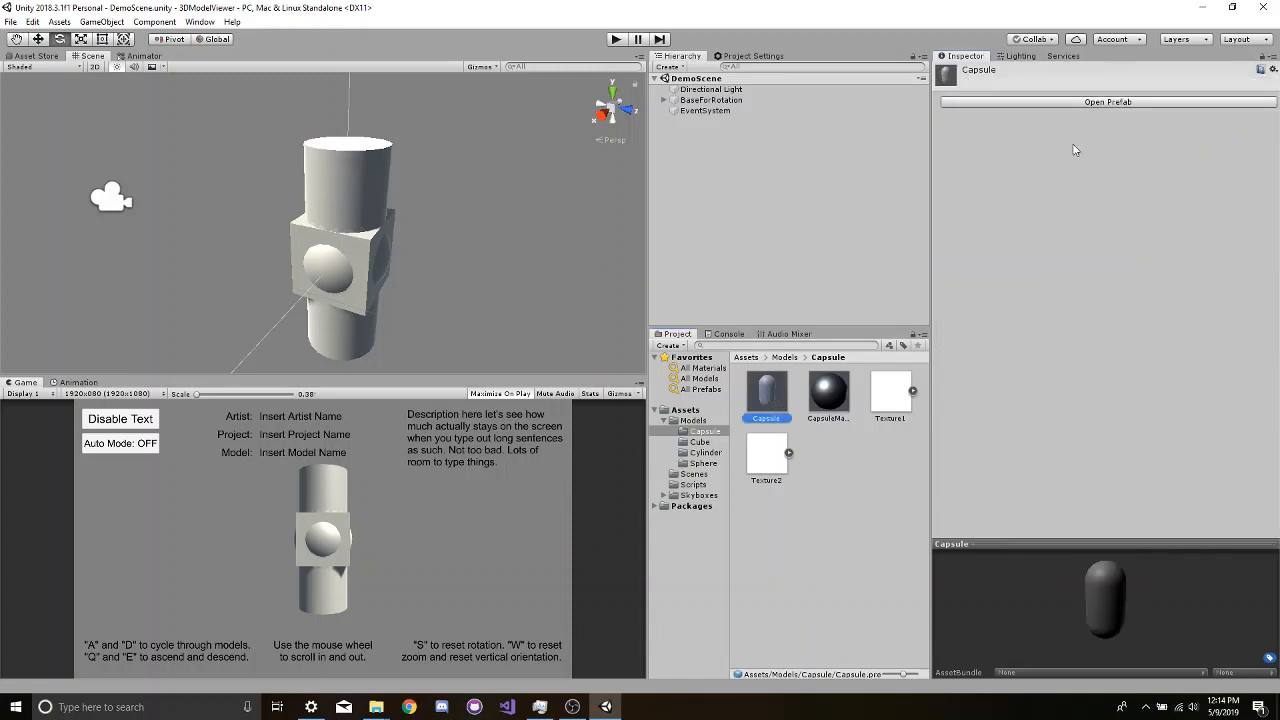
pyautogui.click(1072, 106)
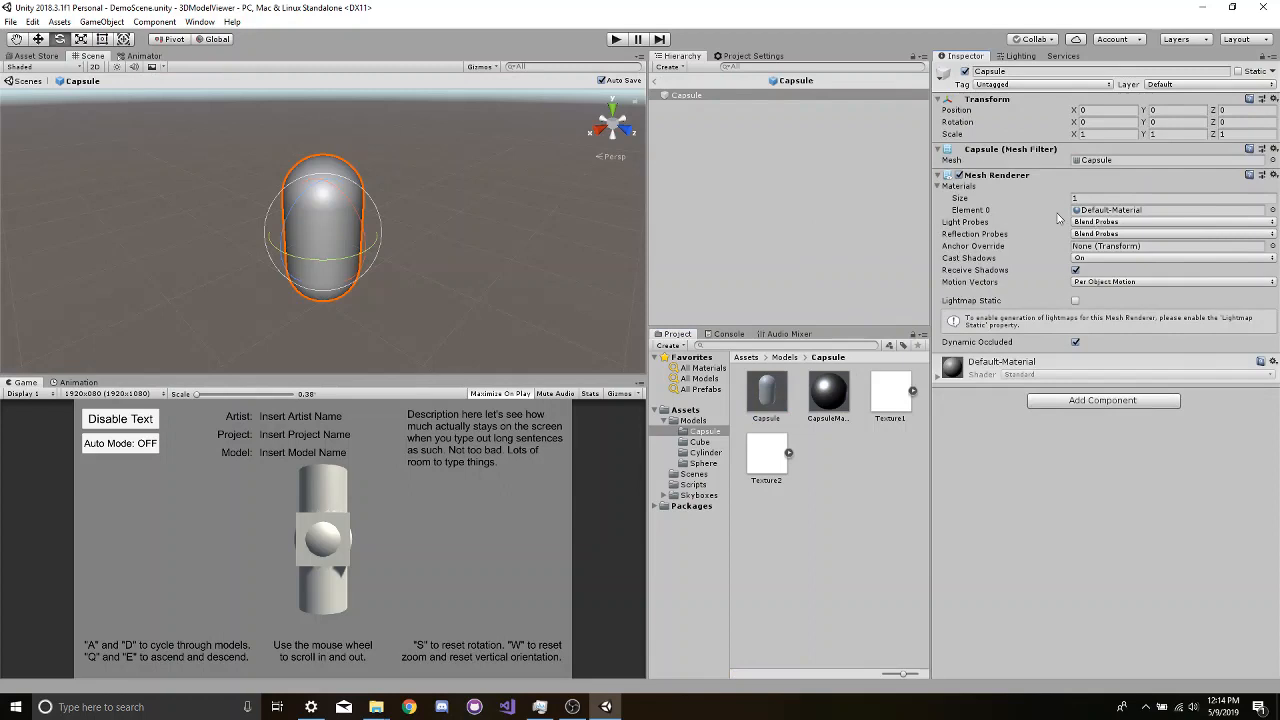
pyautogui.click(939, 187)
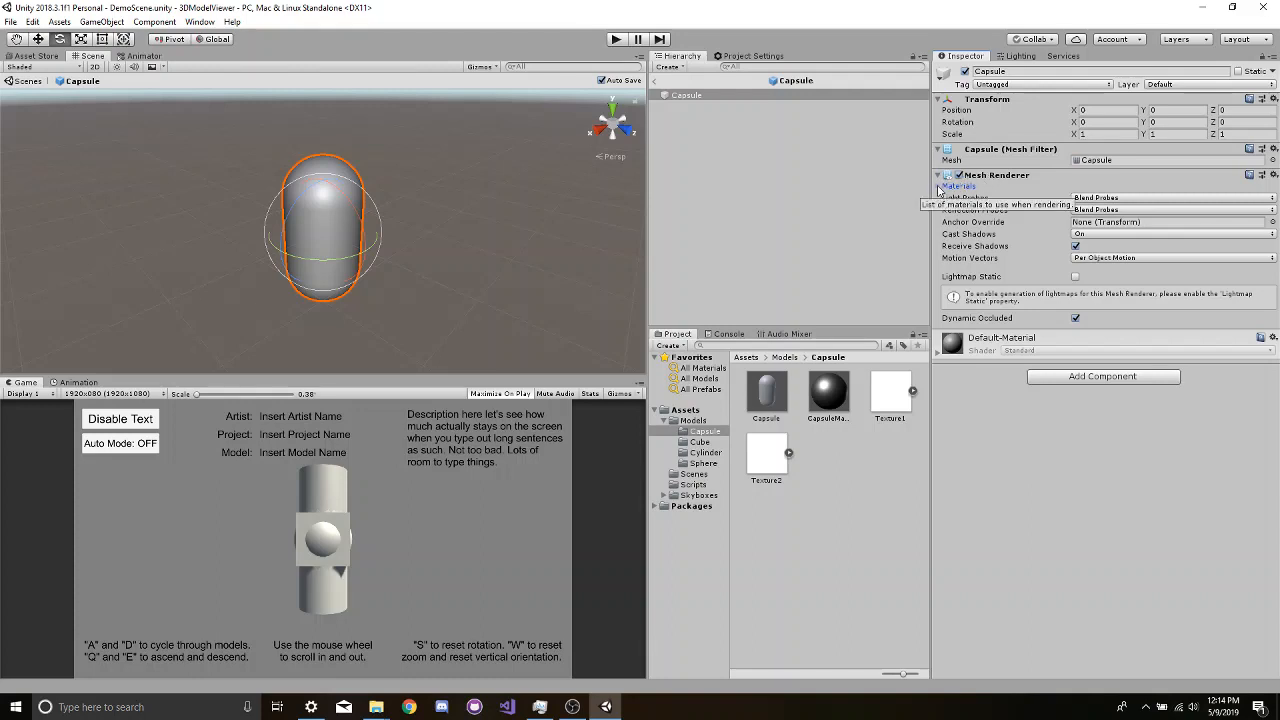
pyautogui.click(940, 188)
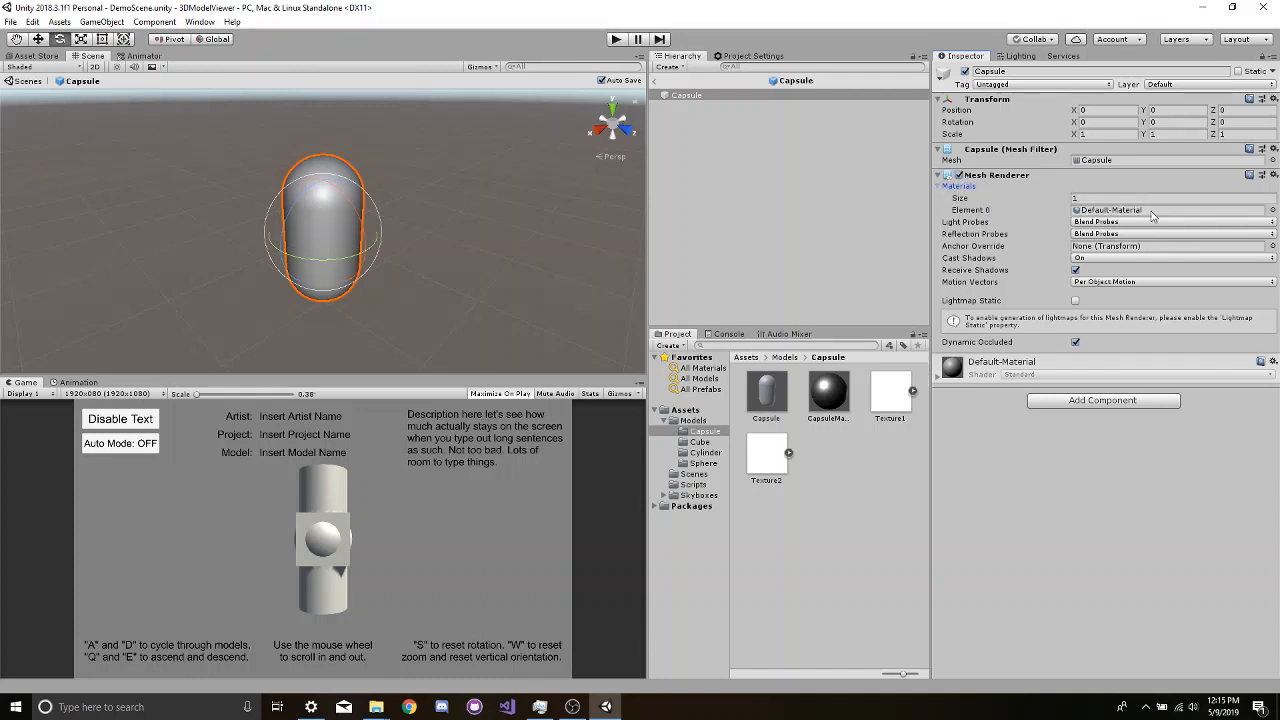
# - Assign CapsuleMaterial to Element 0 of the Capsule prefab's Mesh Renderer materials
pyautogui.moveTo(823, 405); pyautogui.dragTo(1120, 209)
pyautogui.click(786, 401)
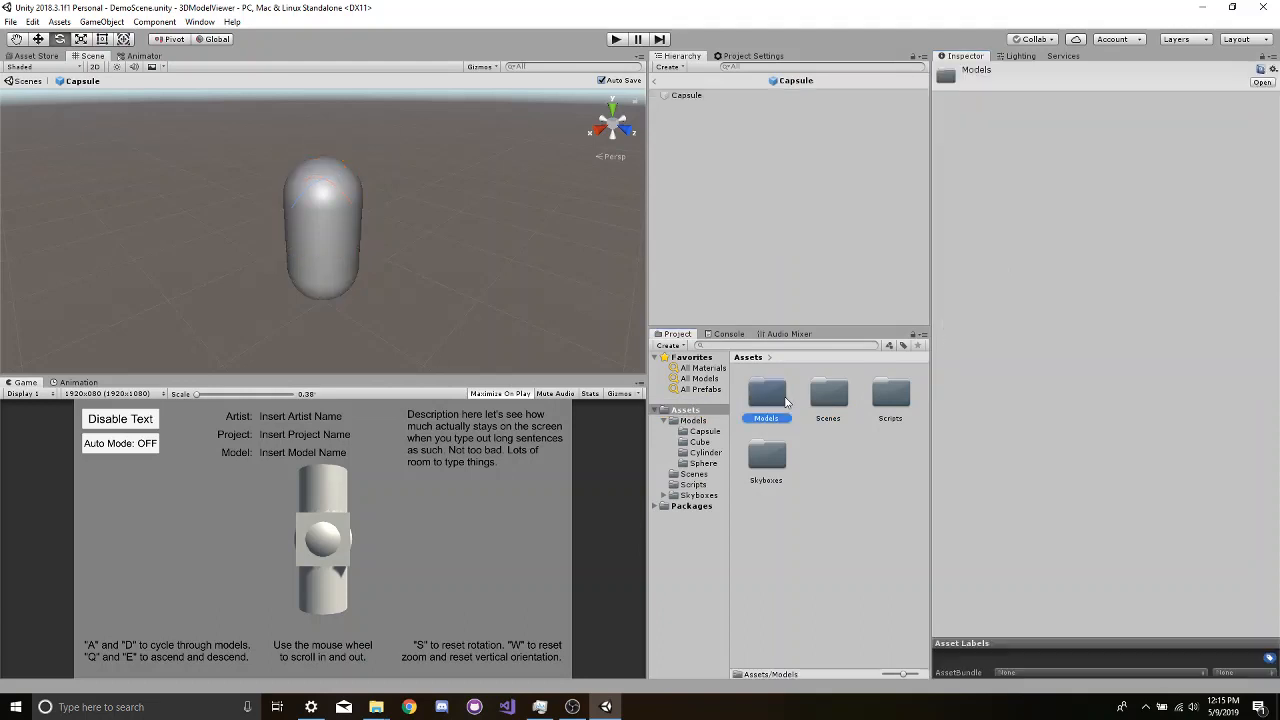
pyautogui.doubleClick(786, 401)
pyautogui.doubleClick(778, 400)
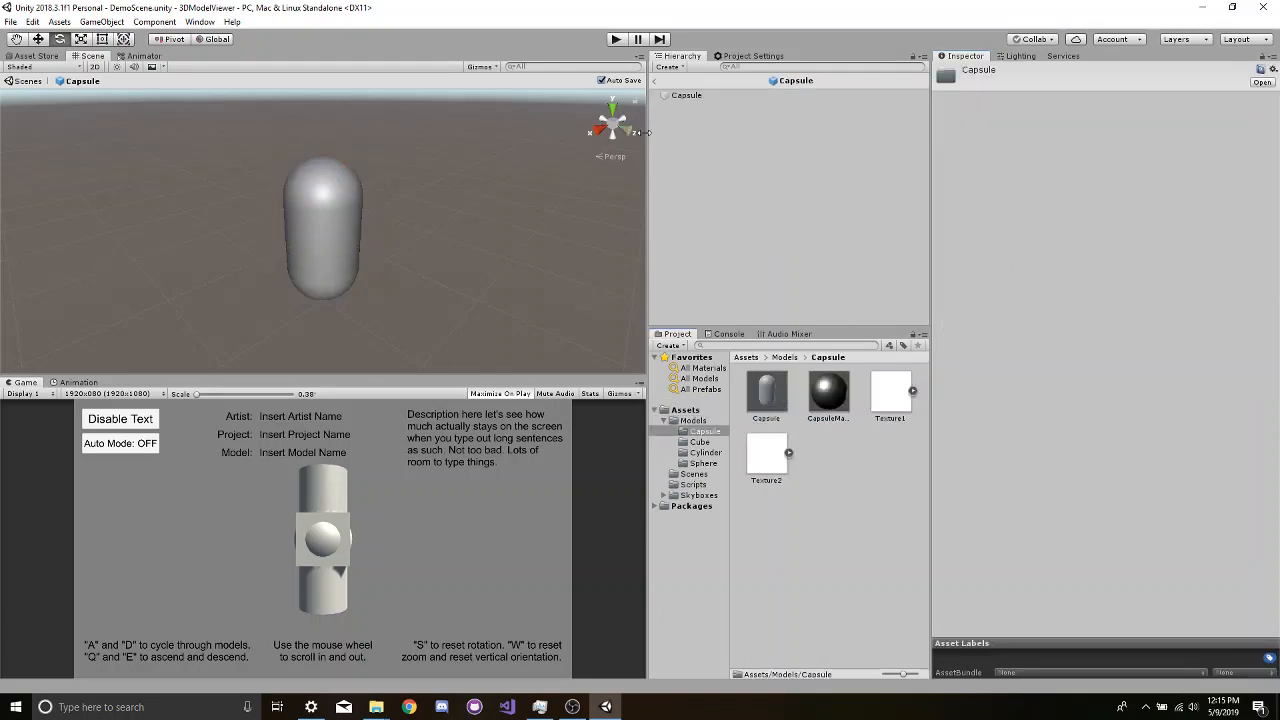
pyautogui.click(709, 97)
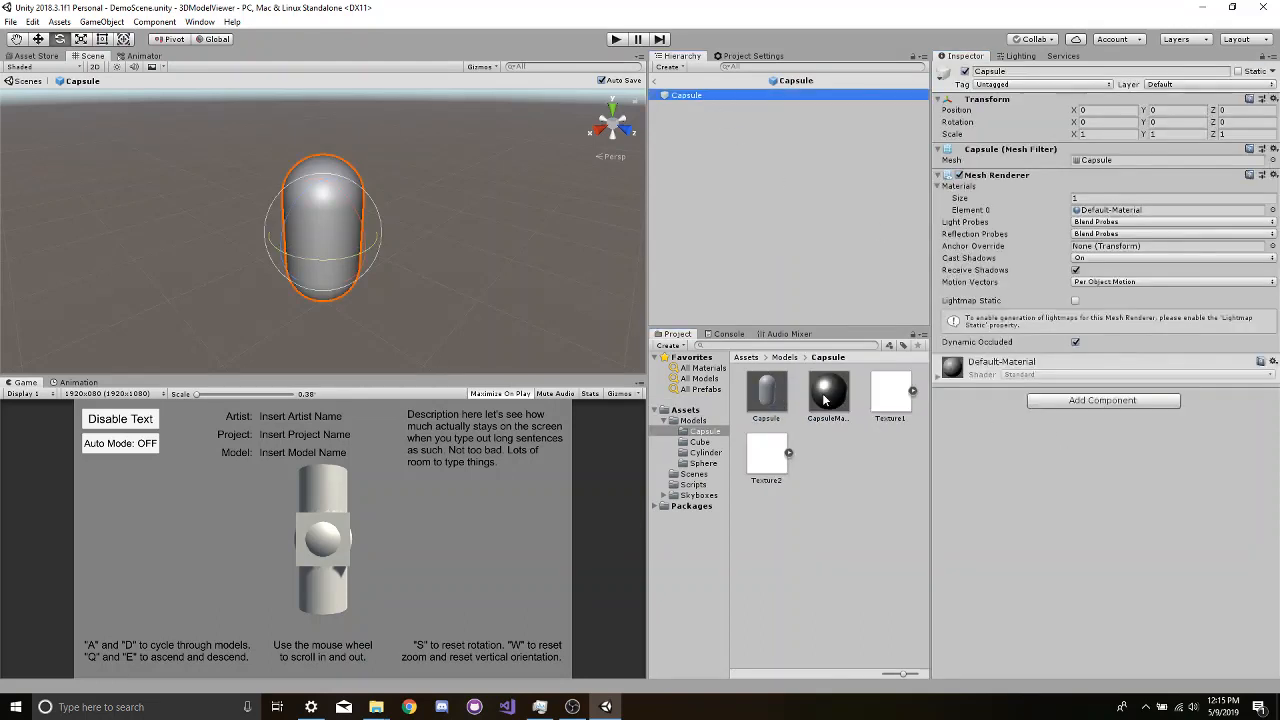
pyautogui.moveTo(825, 398); pyautogui.dragTo(1115, 212)
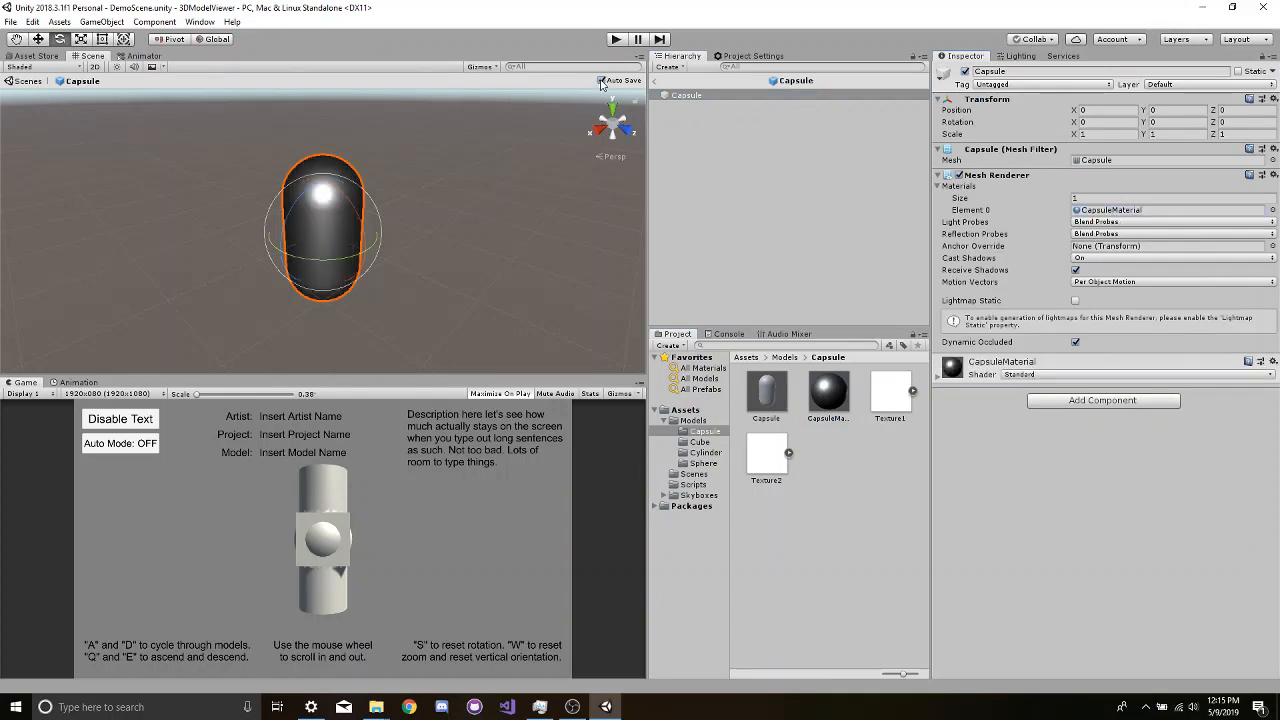
# - Save the changes and leave the Capsule prefab to return to the main scene
pyautogui.click(10, 21)
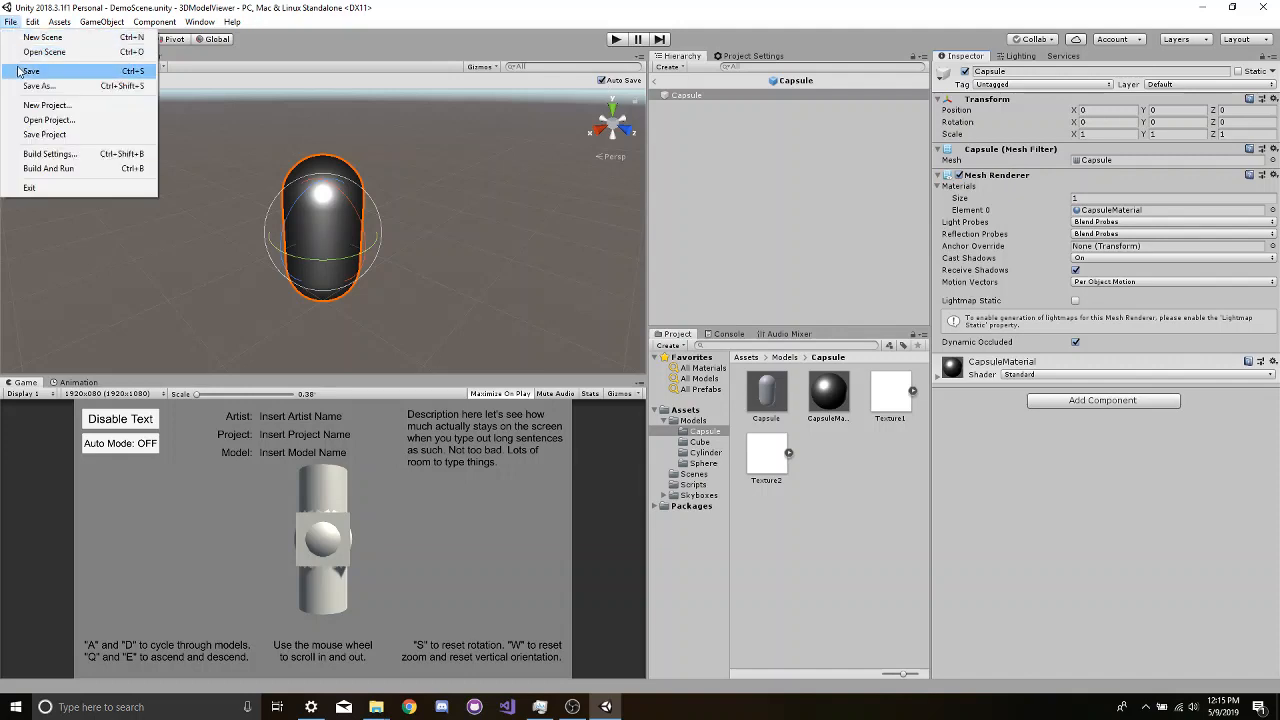
pyautogui.click(30, 71)
pyautogui.click(24, 81)
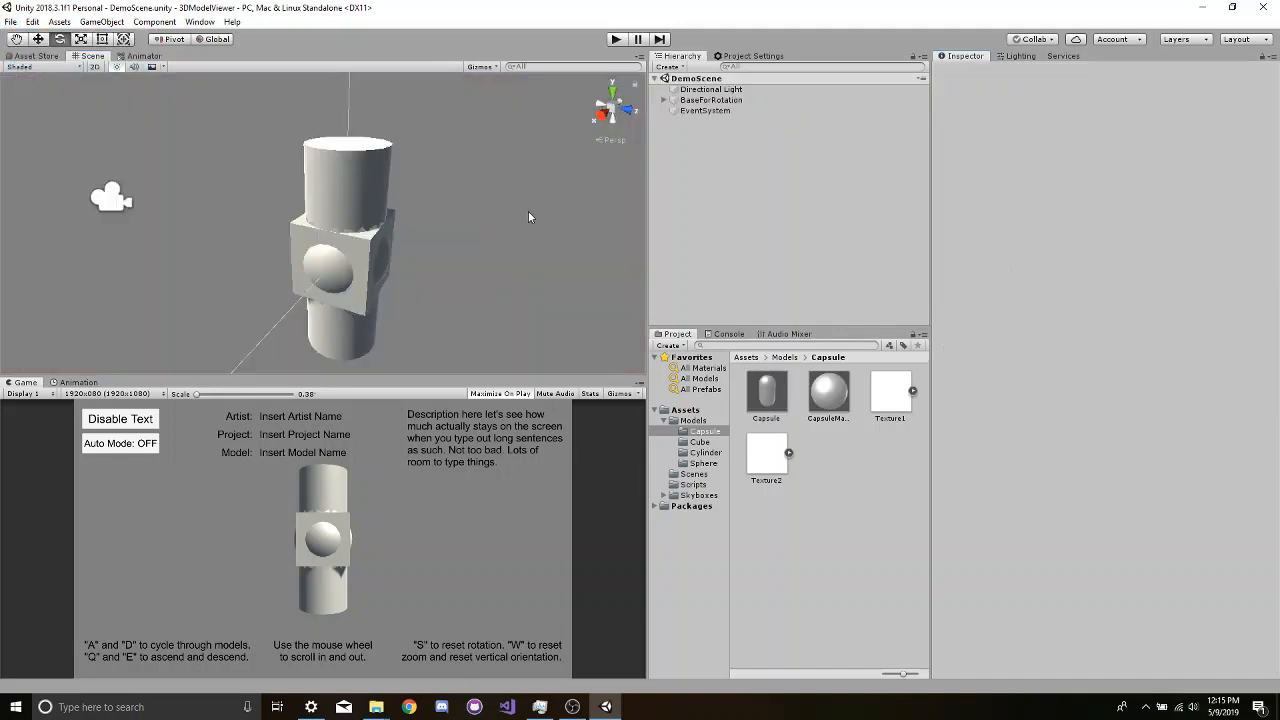
# - Expand BaseForRotation and Main Camera in the scene, and examine the Canvas object's Screen Info Change and Button Scipts components
pyautogui.click(664, 101)
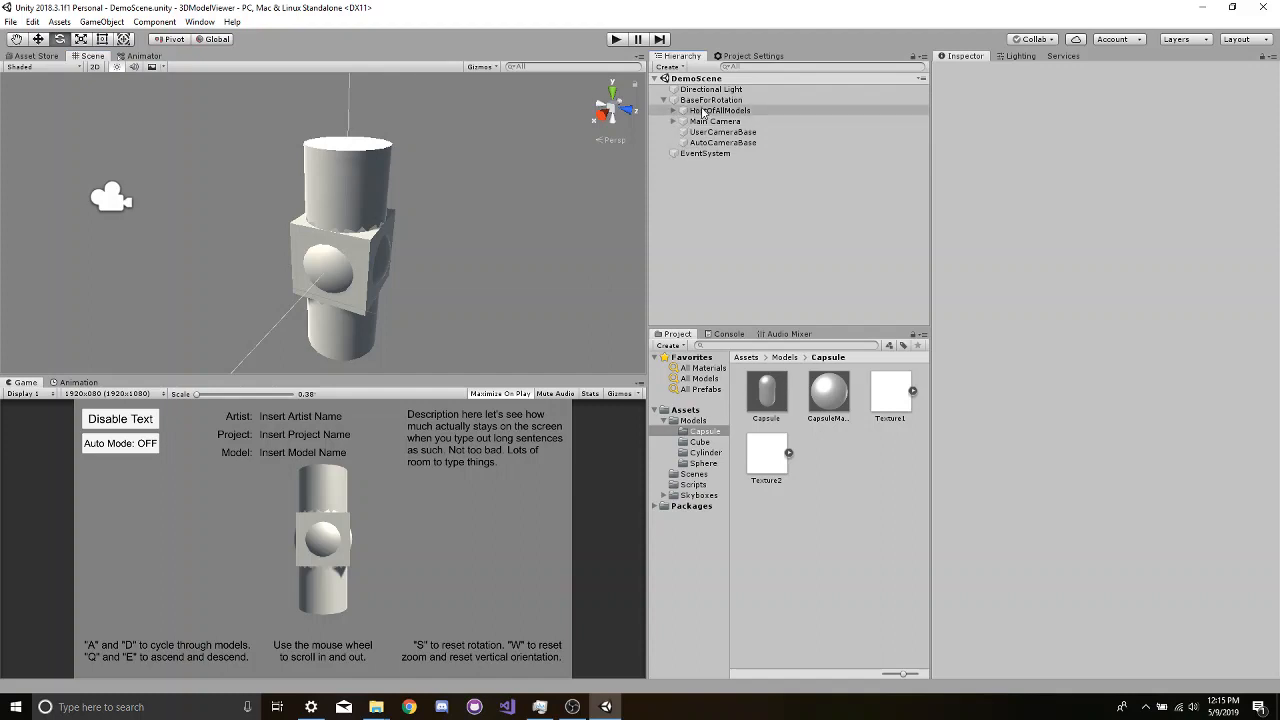
pyautogui.click(740, 142)
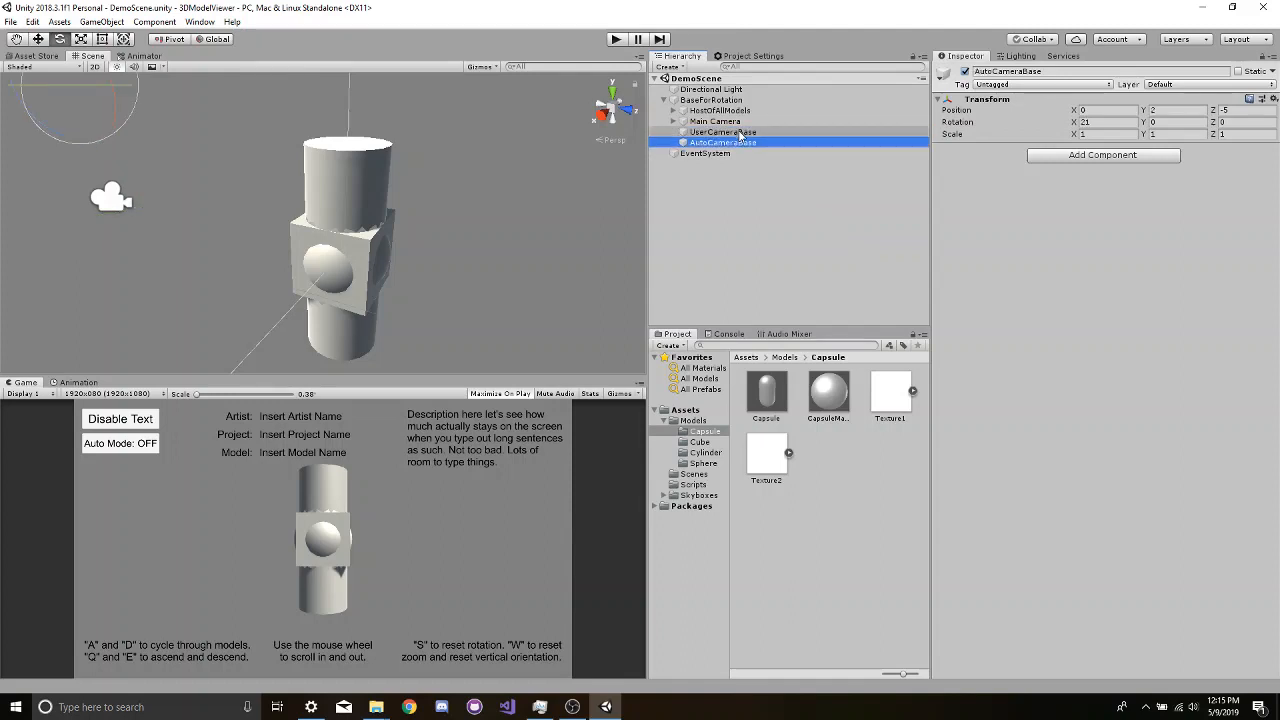
pyautogui.click(673, 122)
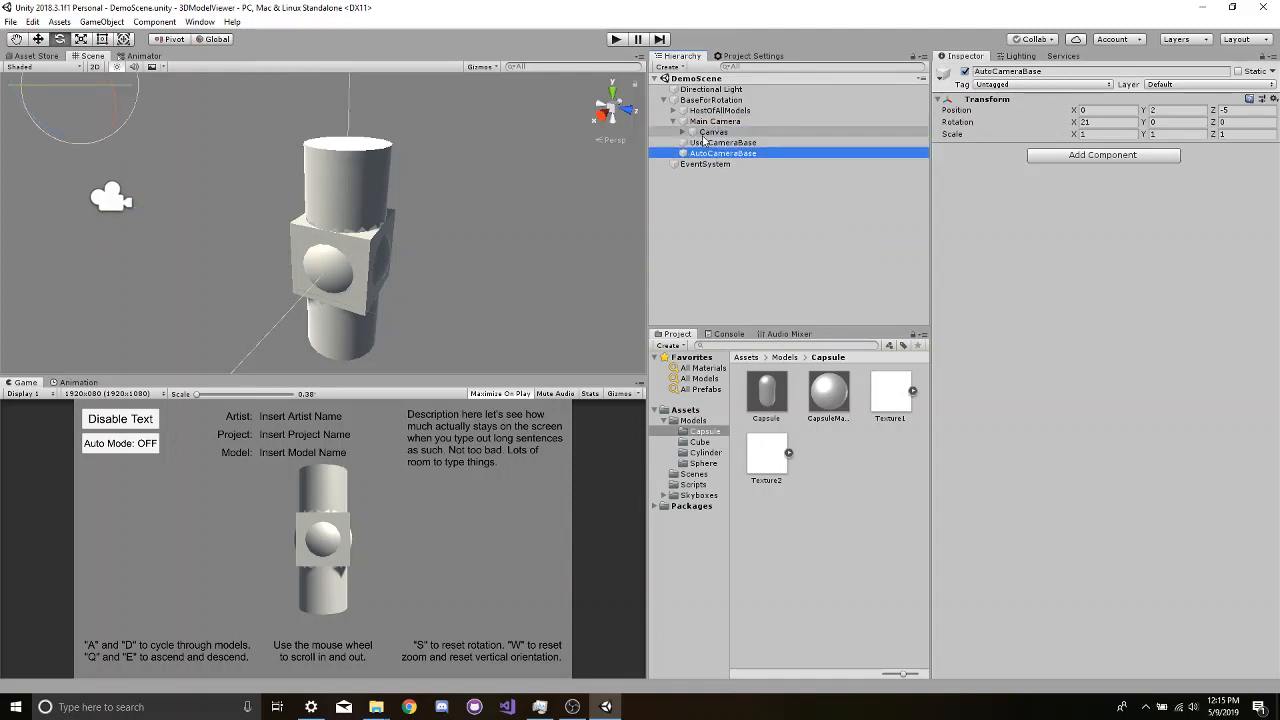
pyautogui.click(706, 133)
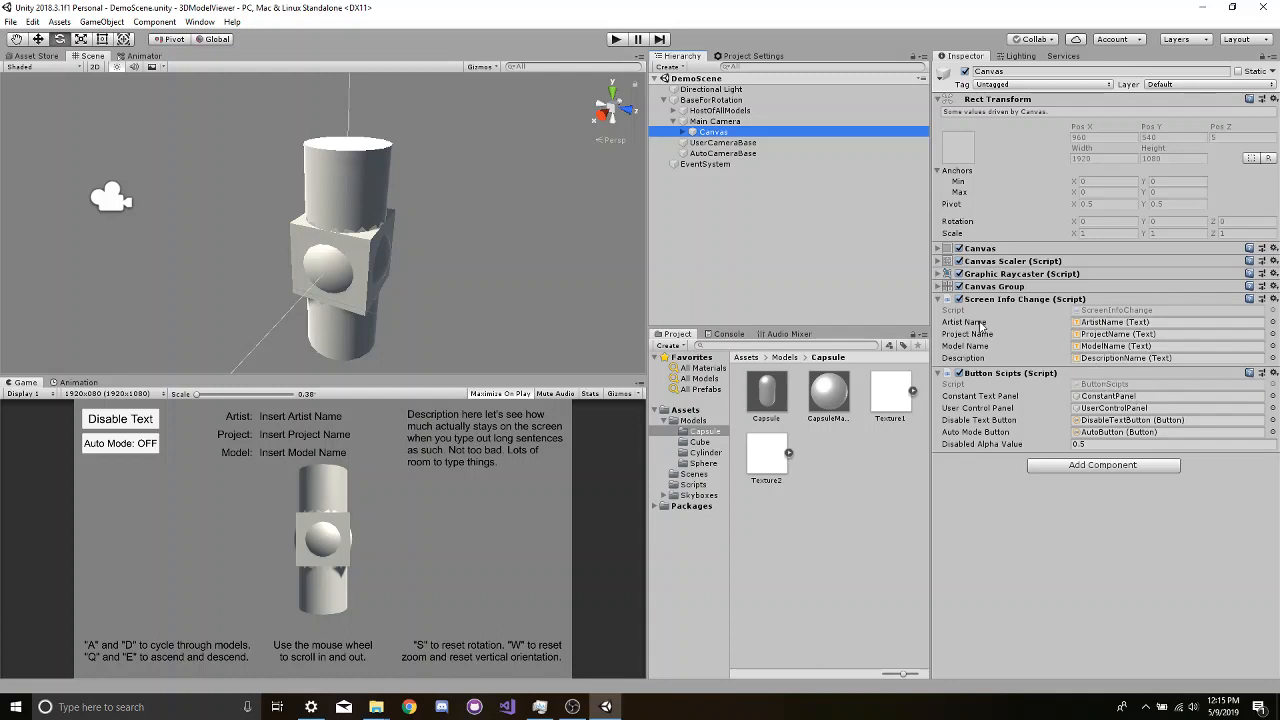
pyautogui.moveTo(980, 327)
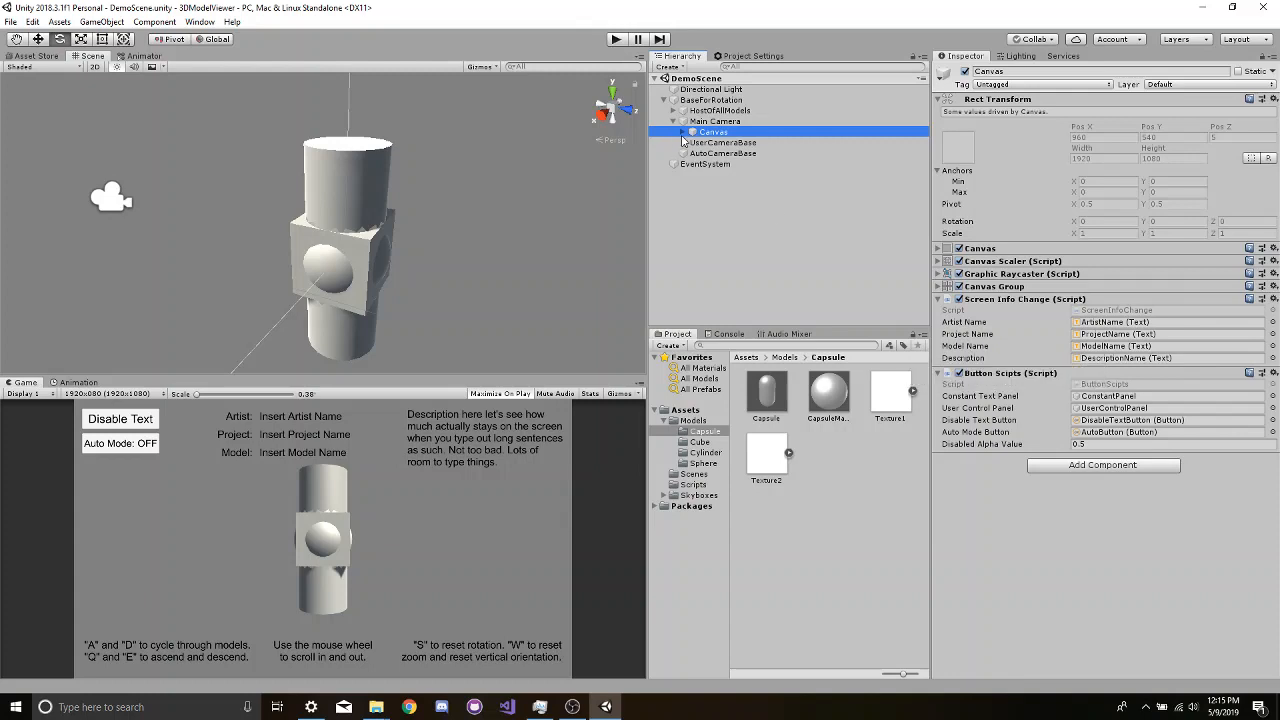
# - Expand HostOfAllModels and examine its four model objects, including TheCubeMonster's Model Info script and its Cube child
pyautogui.click(674, 121)
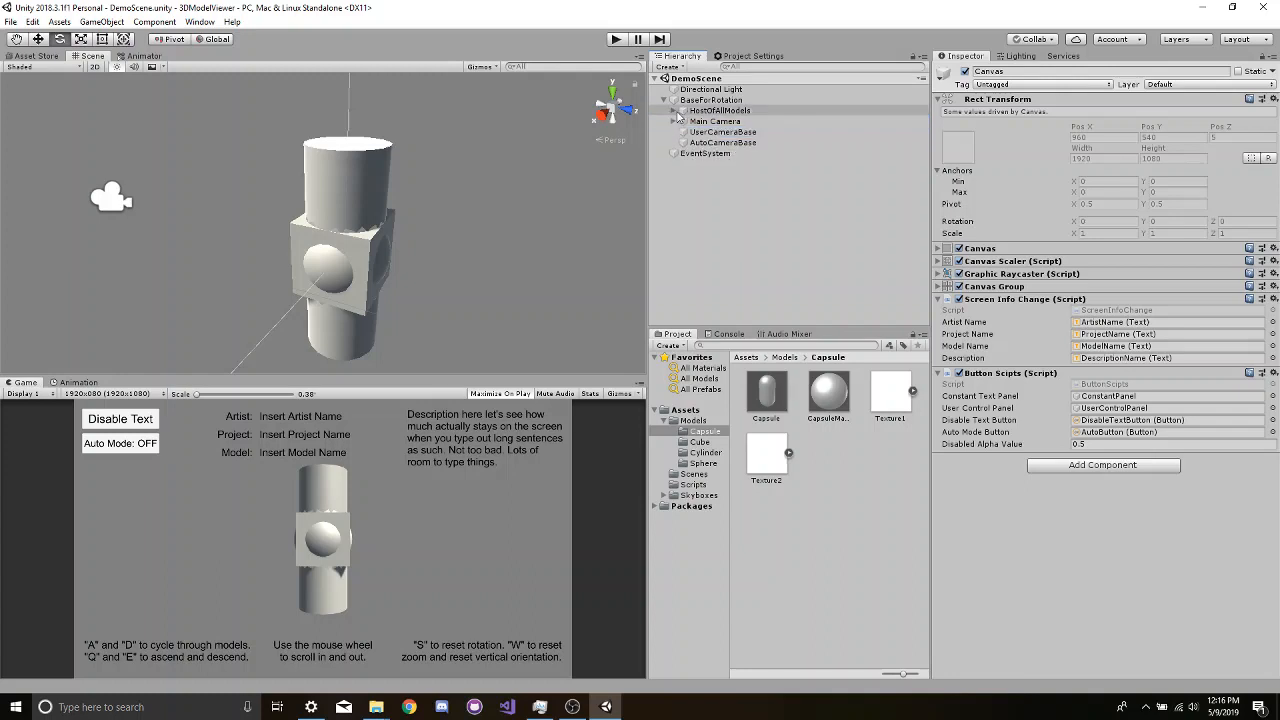
pyautogui.click(674, 111)
pyautogui.click(700, 111)
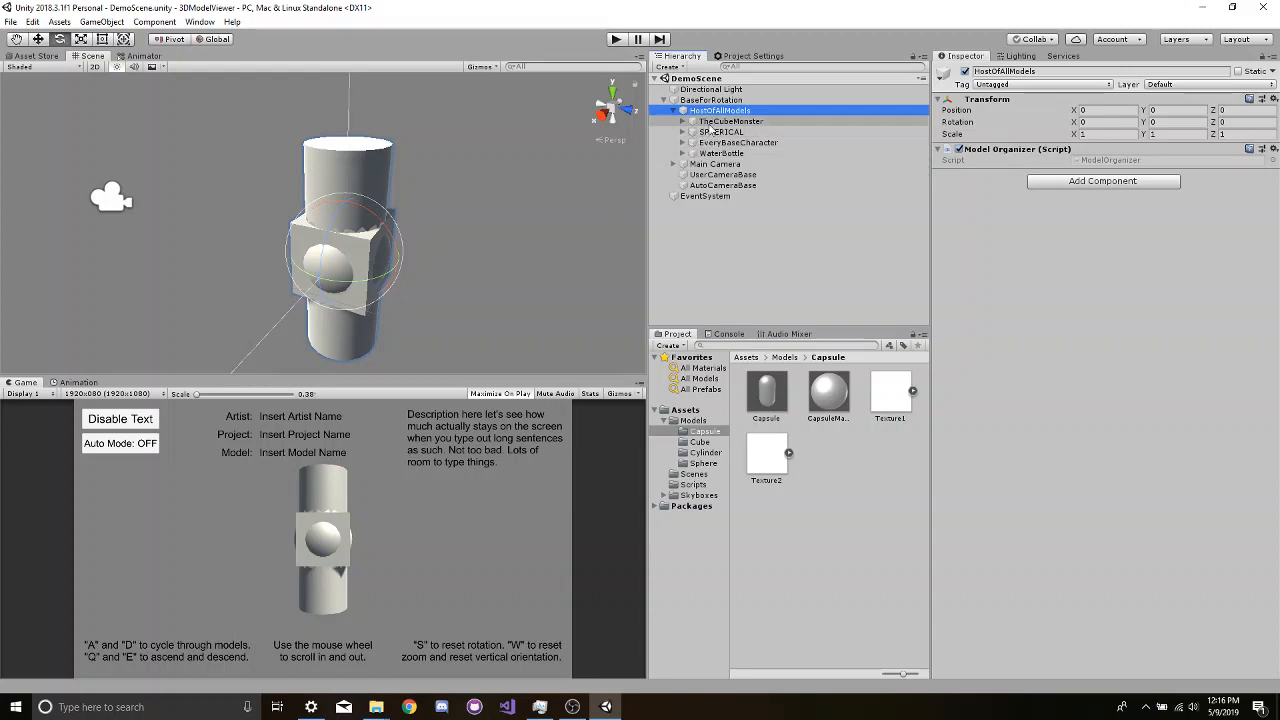
pyautogui.click(713, 153)
pyautogui.keyDown('shift'); pyautogui.click(720, 123); pyautogui.keyUp('shift')
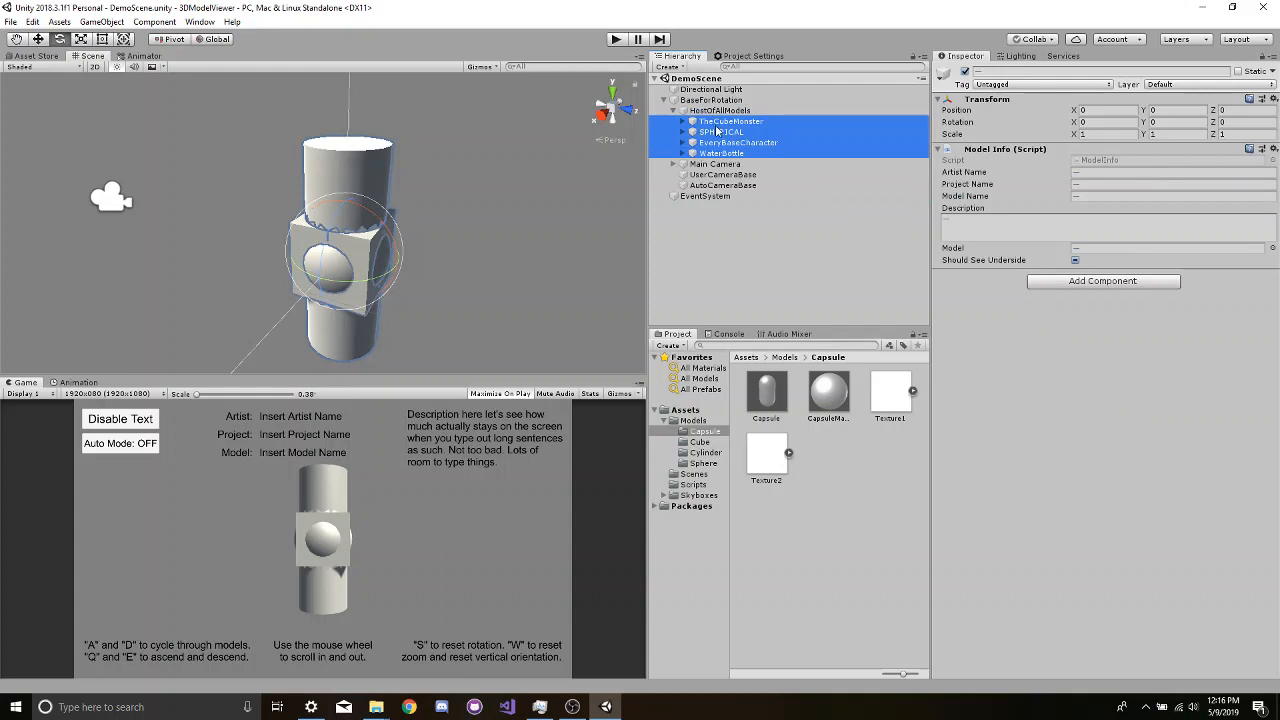
pyautogui.click(718, 132)
pyautogui.click(684, 121)
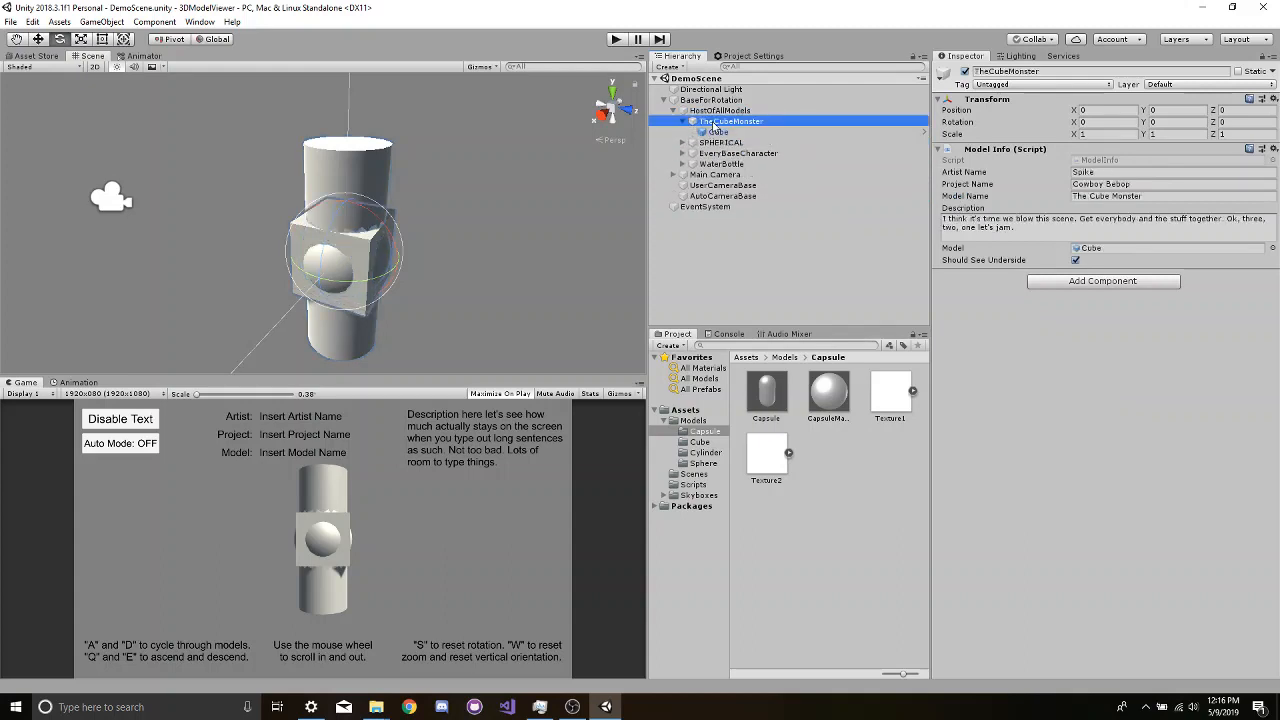
pyautogui.click(716, 131)
pyautogui.click(712, 122)
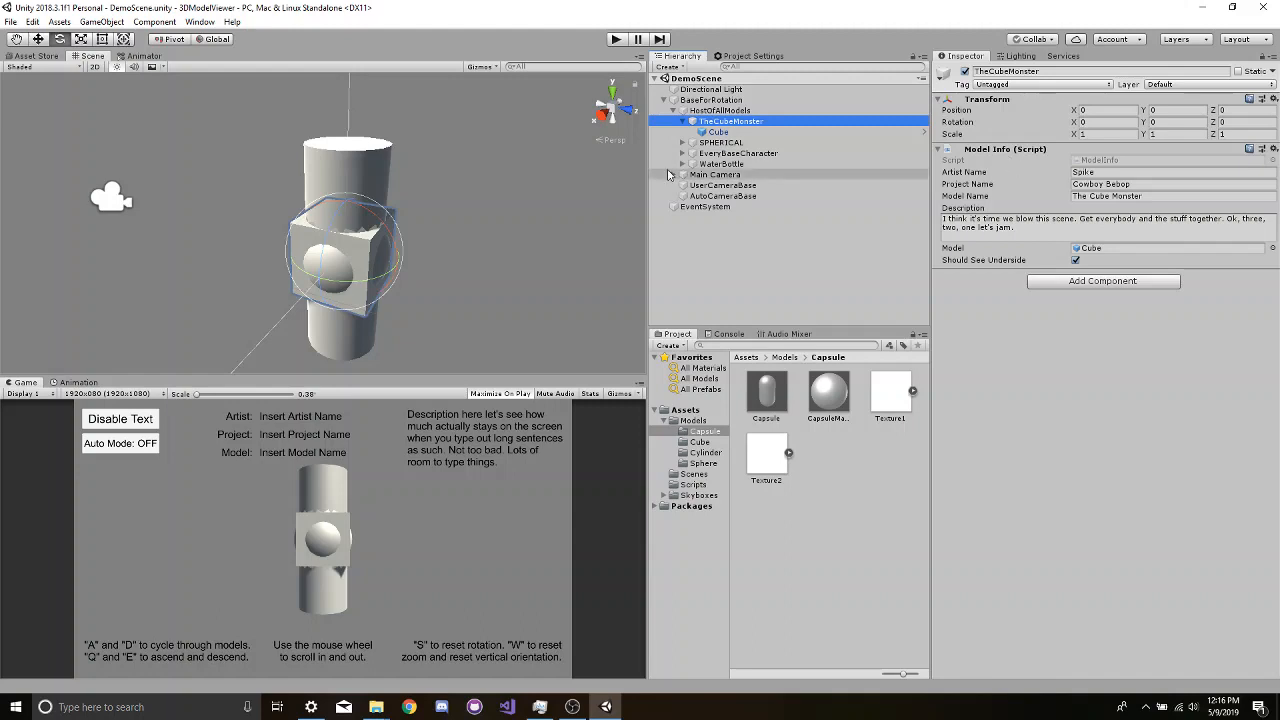
pyautogui.click(683, 121)
# - Create an empty child object under HostOfAllModels and rename it CapsuleThingy
pyautogui.click(699, 111)
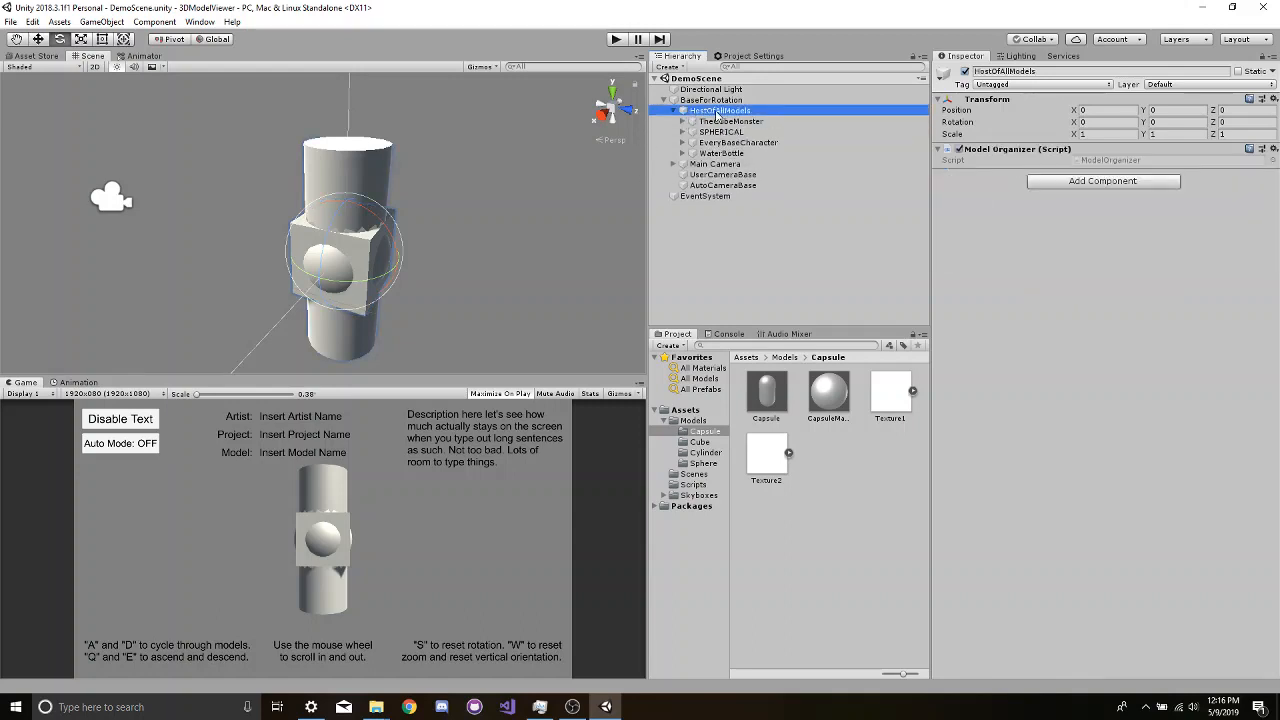
pyautogui.rightClick(717, 113)
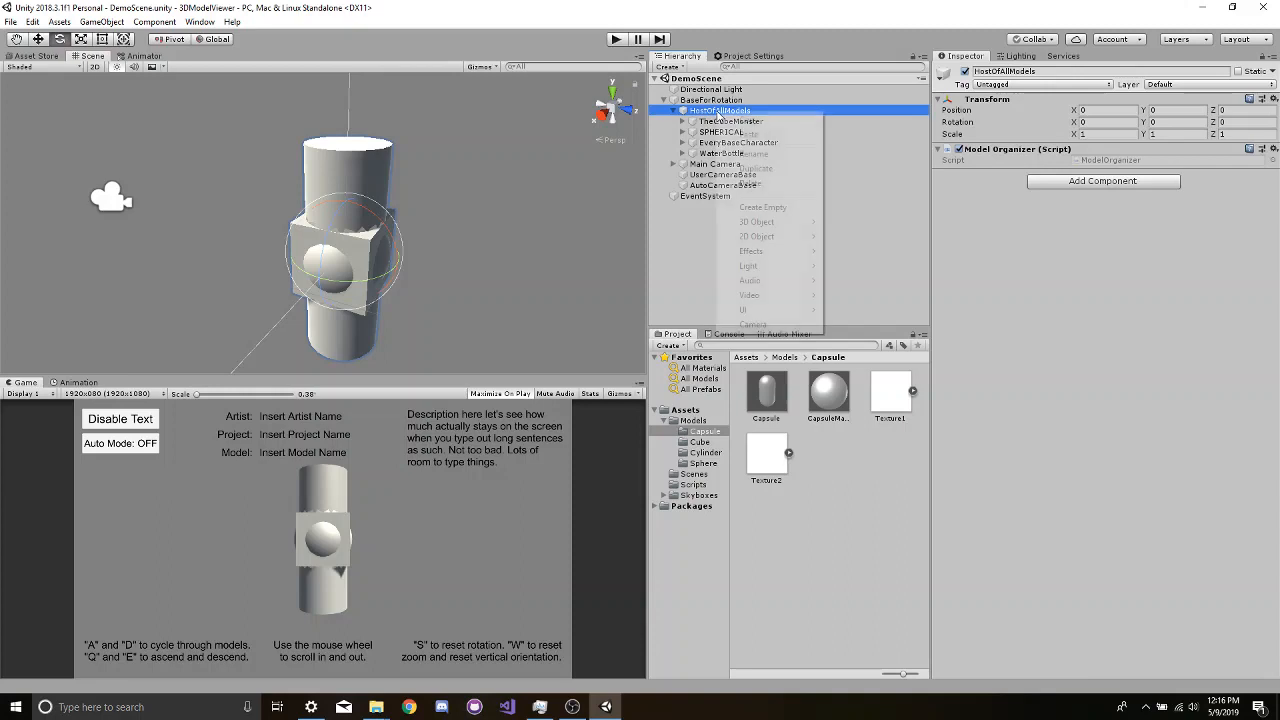
pyautogui.click(760, 207)
pyautogui.rightClick(750, 165)
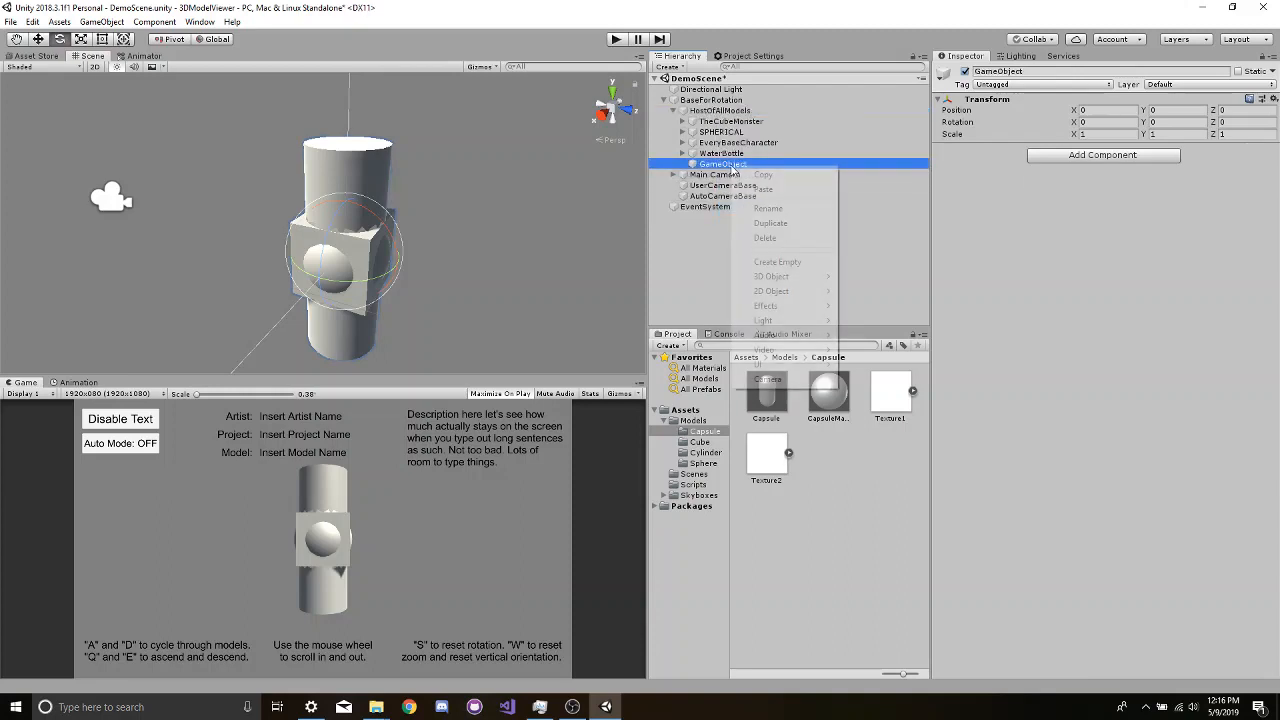
pyautogui.click(770, 208)
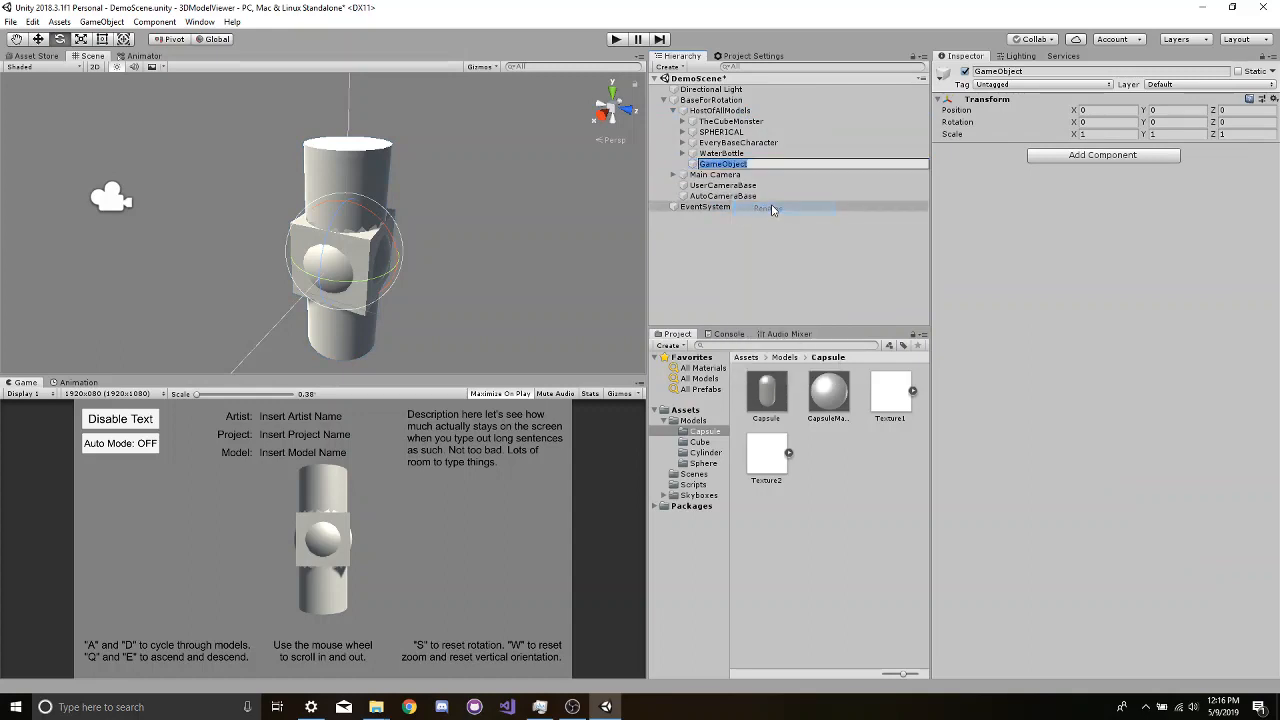
pyautogui.write('CapsuleThingy')
pyautogui.press('Return')
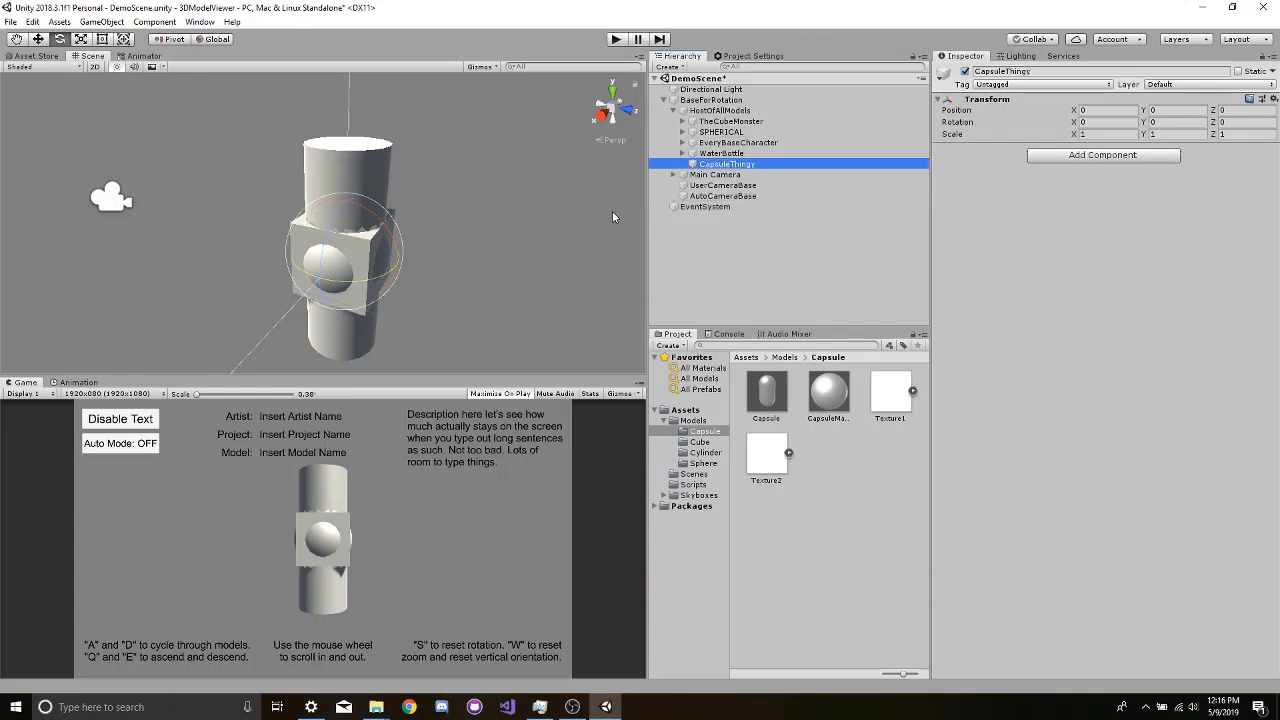
# - Deactivate TheCubeMonster, SPHERICAL, EveryBaseCharacter and WaterBottle together, leaving CapsuleThingy active
pyautogui.click(720, 122)
pyautogui.keyDown('shift'); pyautogui.click(720, 153); pyautogui.keyUp('shift')
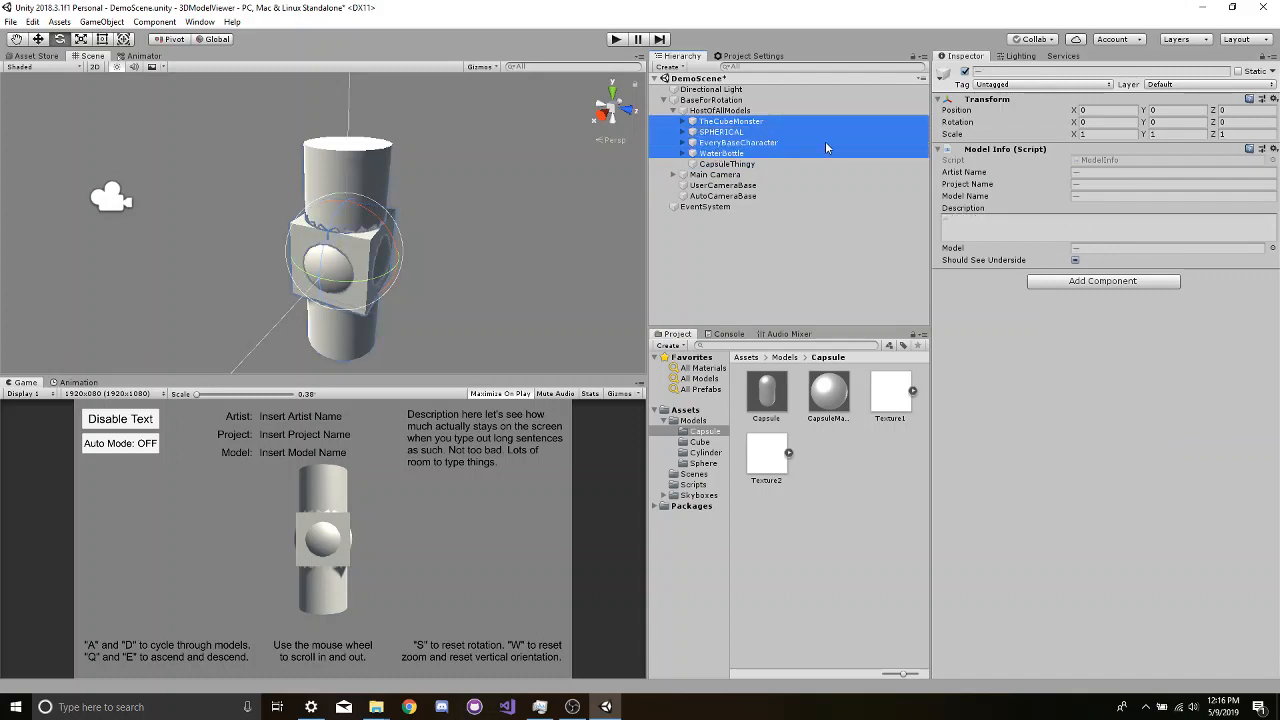
pyautogui.click(965, 72)
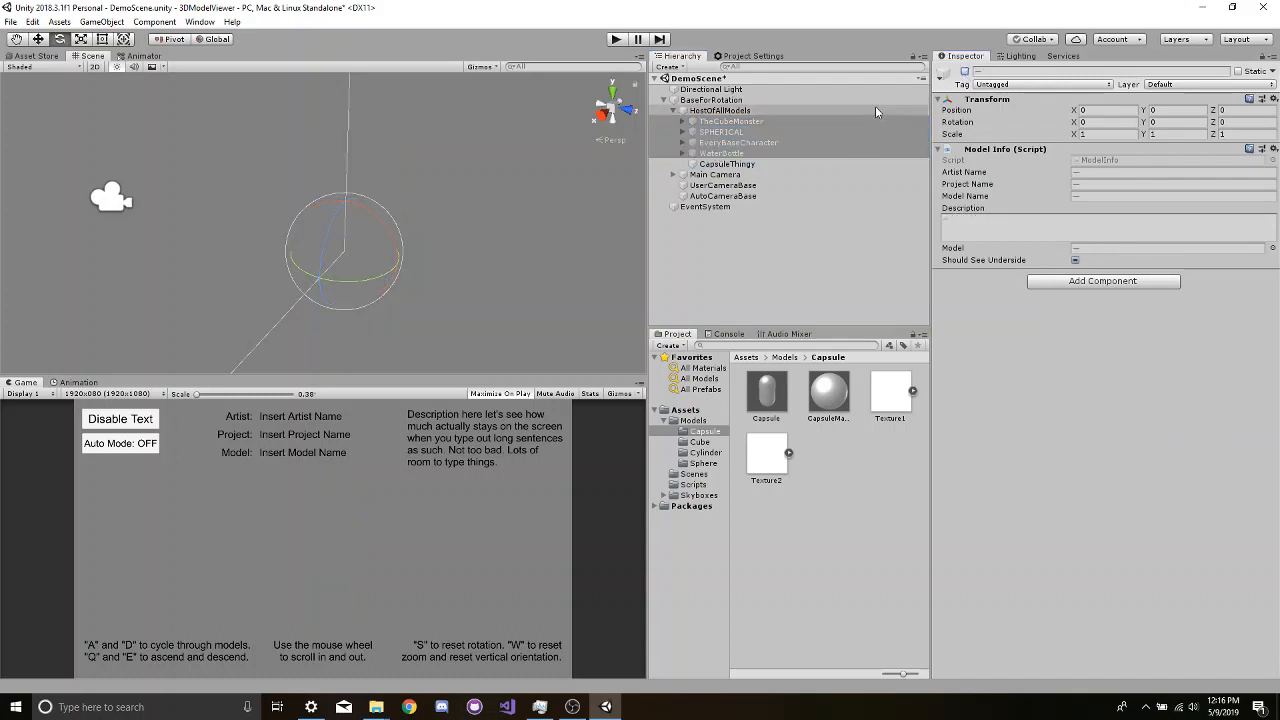
pyautogui.click(727, 143)
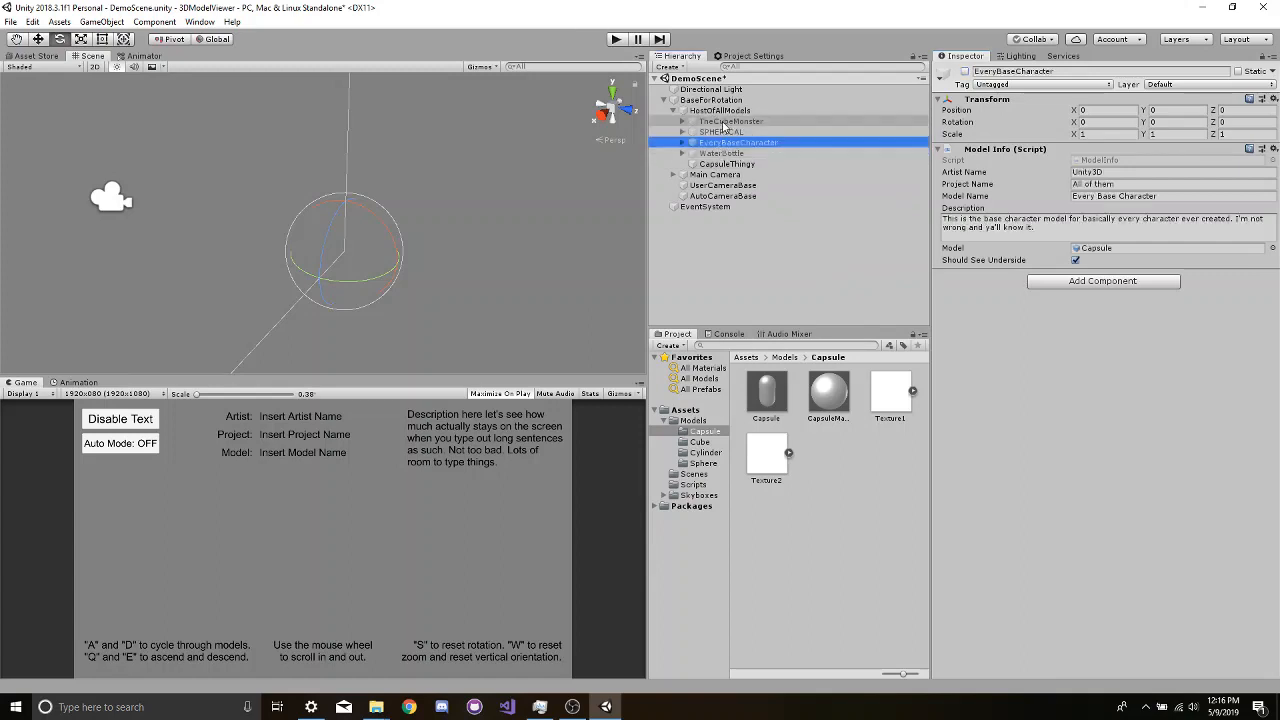
pyautogui.click(729, 121)
pyautogui.keyDown('shift'); pyautogui.click(729, 153); pyautogui.keyUp('shift')
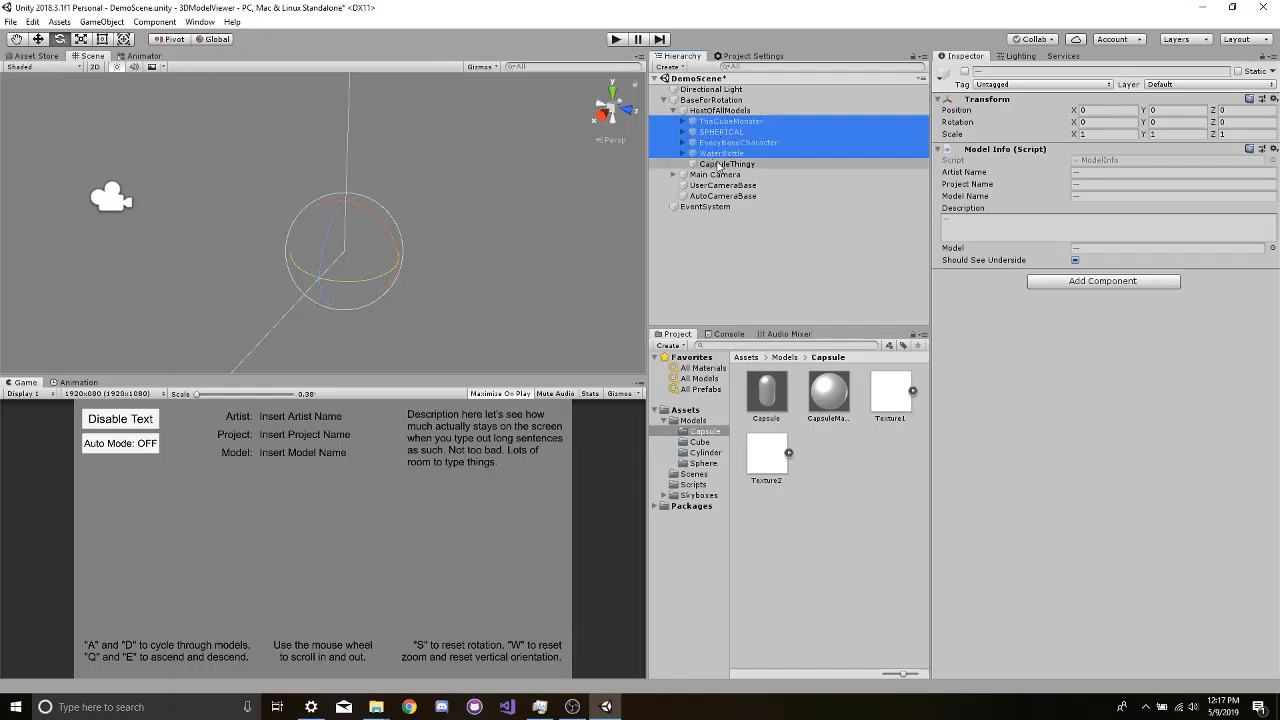
# - Add the Capsule prefab from the Models/Capsule folder as a child of CapsuleThingy
pyautogui.click(718, 165)
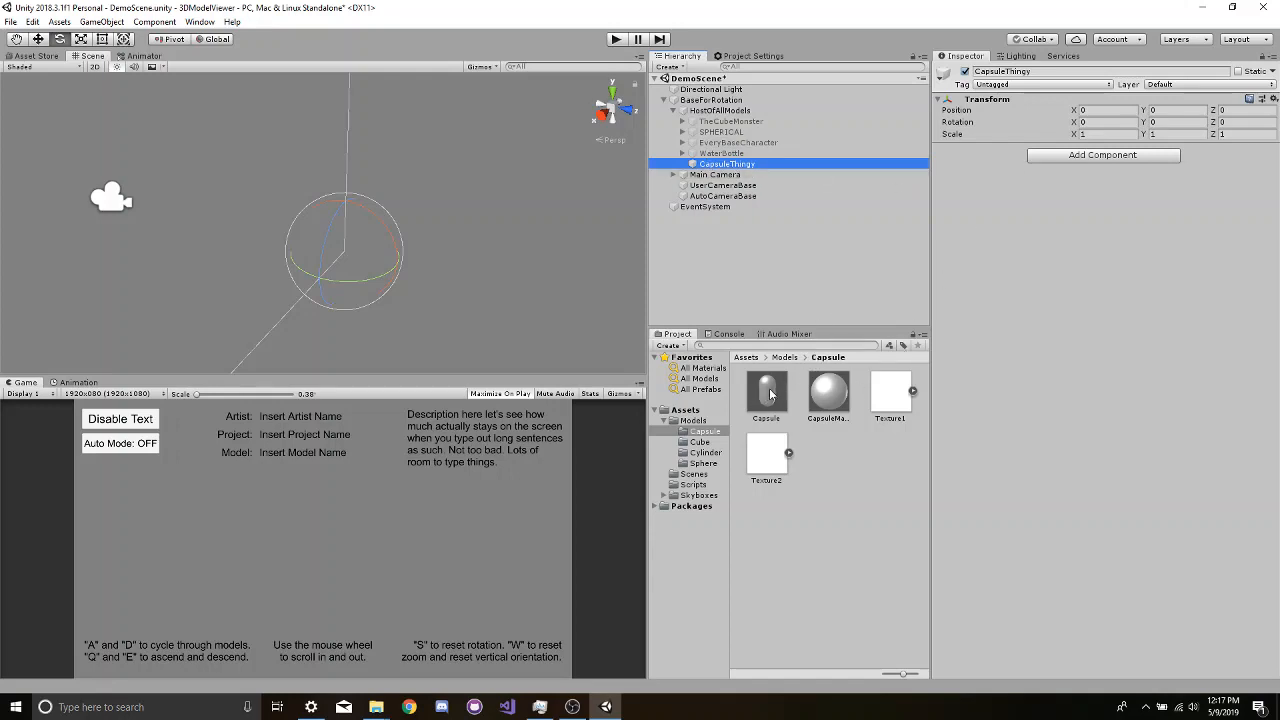
pyautogui.moveTo(770, 395); pyautogui.dragTo(722, 166)
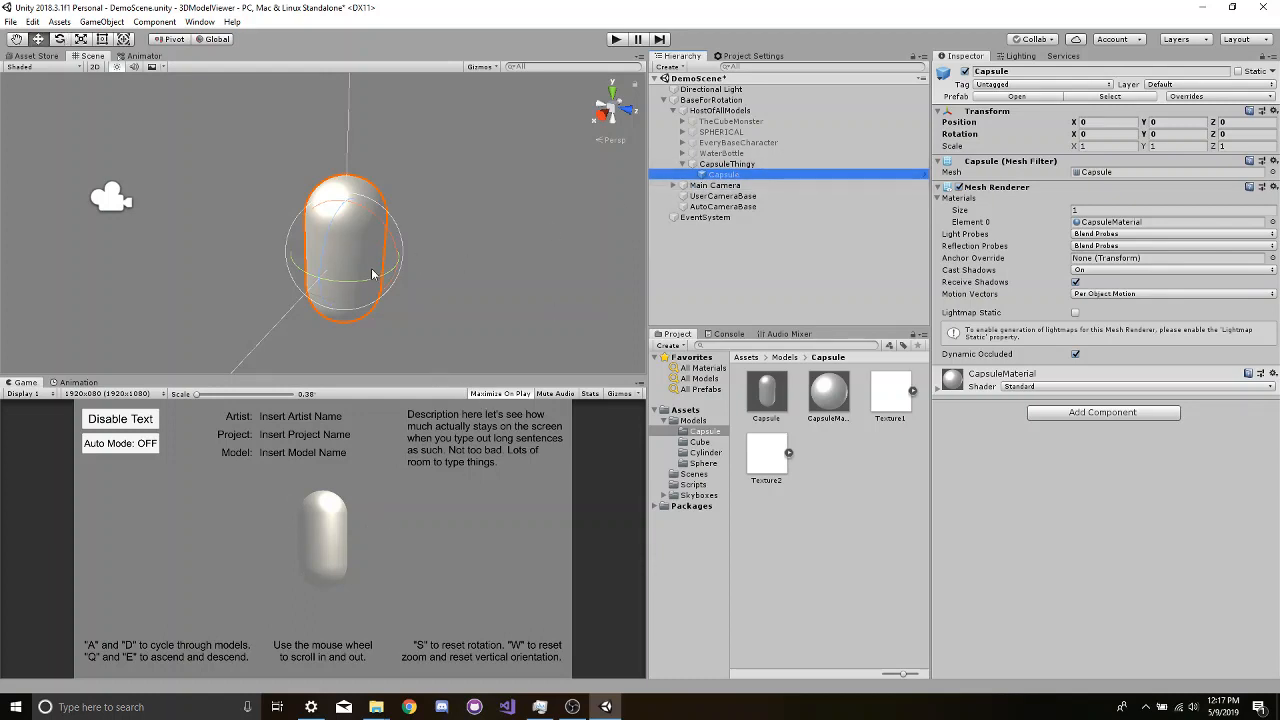
# - Move the Capsule child freely in the scene to a position of about Y 0.008 and Z -1.327
pyautogui.press('w')
pyautogui.moveTo(351, 247); pyautogui.dragTo(475, 162)
pyautogui.click(520, 172)
pyautogui.click(391, 228)
pyautogui.click(474, 158)
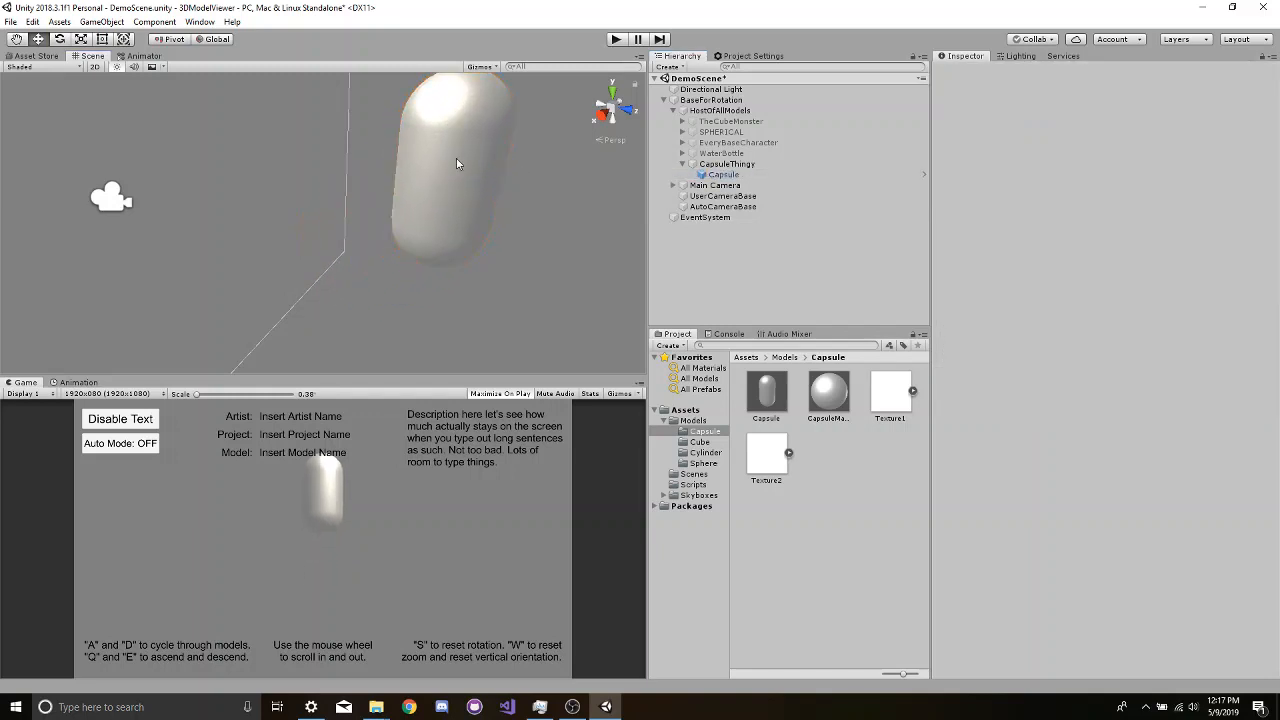
pyautogui.click(457, 164)
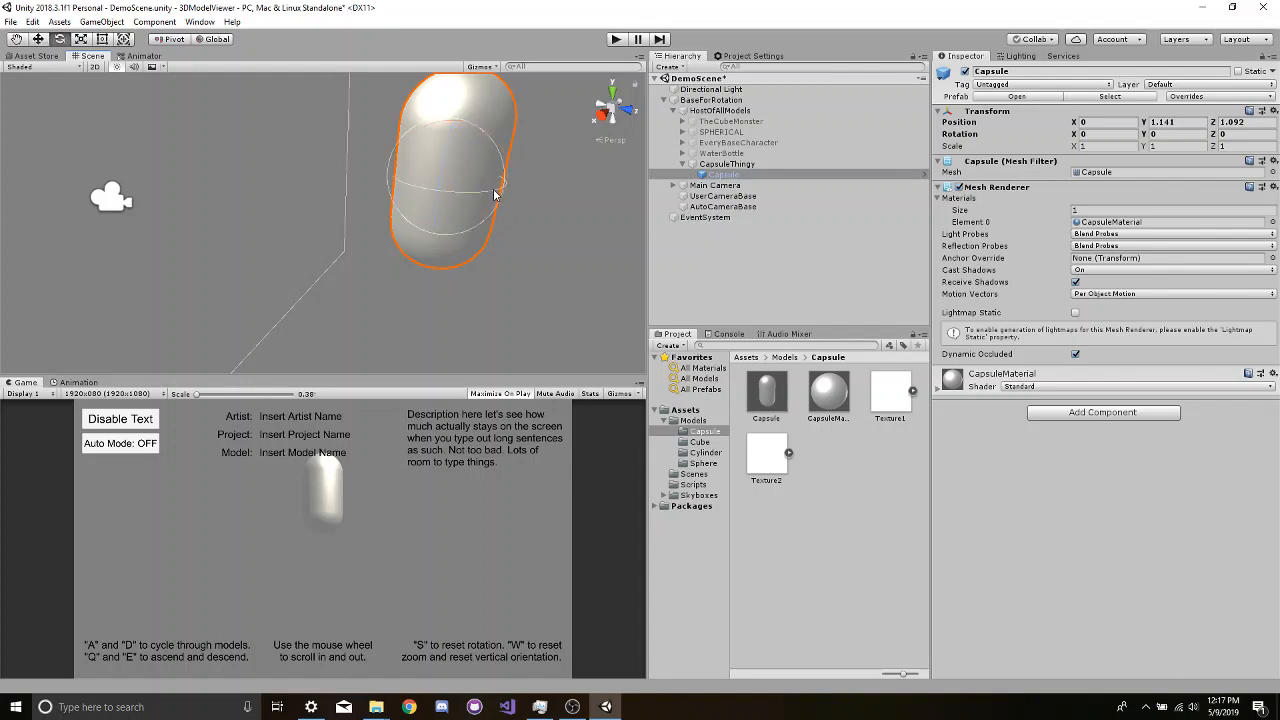
pyautogui.moveTo(502, 190); pyautogui.dragTo(358, 166)
pyautogui.moveTo(294, 110); pyautogui.dragTo(300, 198)
pyautogui.moveTo(361, 256); pyautogui.dragTo(400, 413)
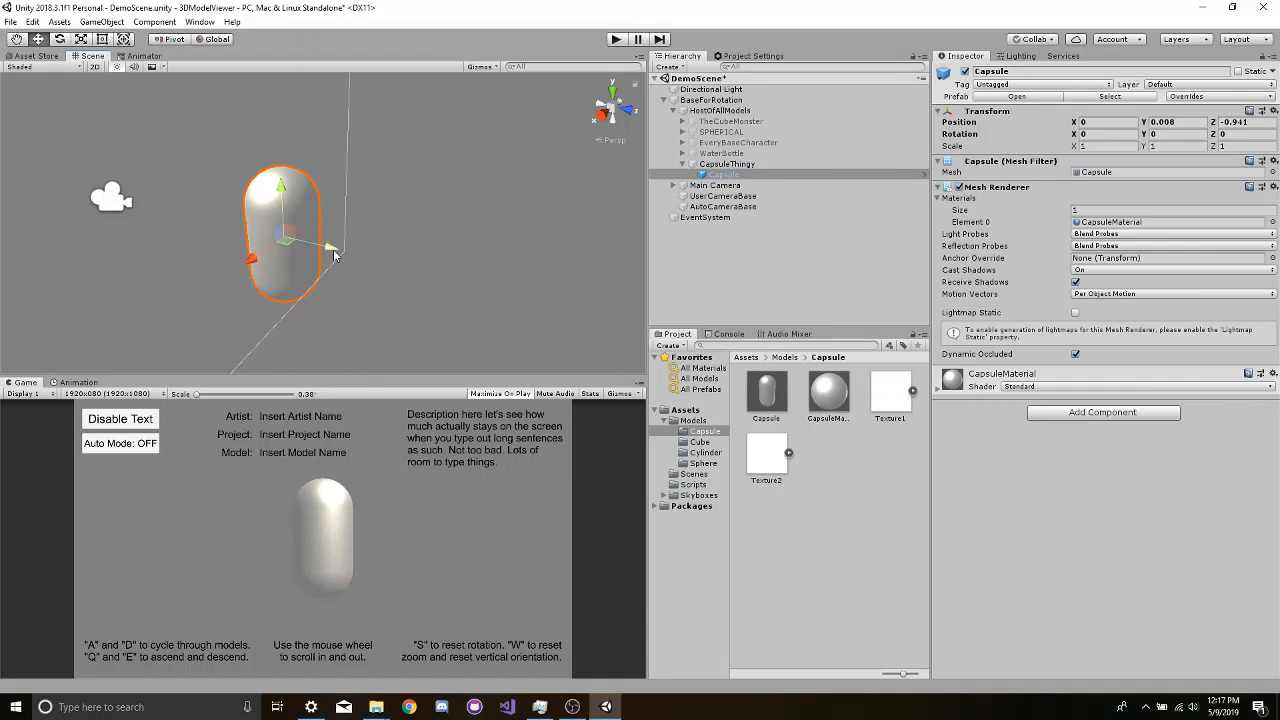
pyautogui.moveTo(332, 254); pyautogui.dragTo(305, 240)
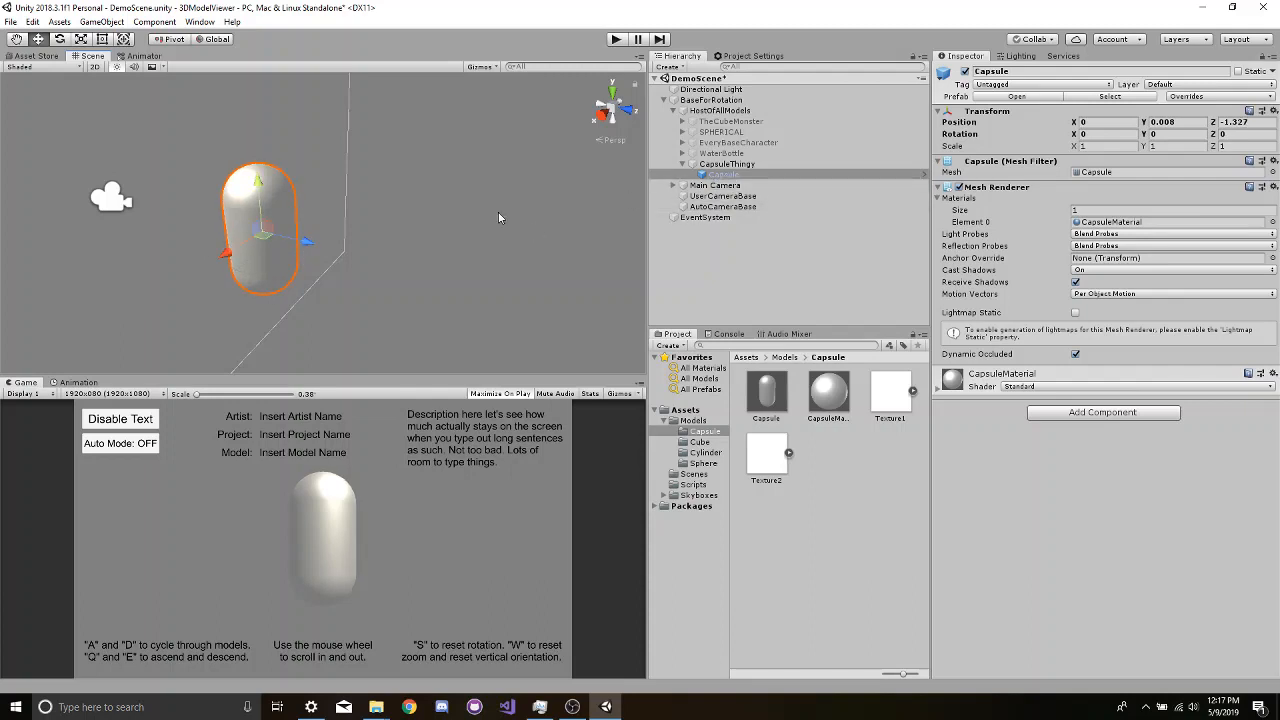
# - Rotate the Capsule child about 66 degrees around its Z axis and reselect it
pyautogui.press('e')
pyautogui.moveTo(232, 220); pyautogui.dragTo(238, 288)
pyautogui.click(418, 140)
pyautogui.click(271, 207)
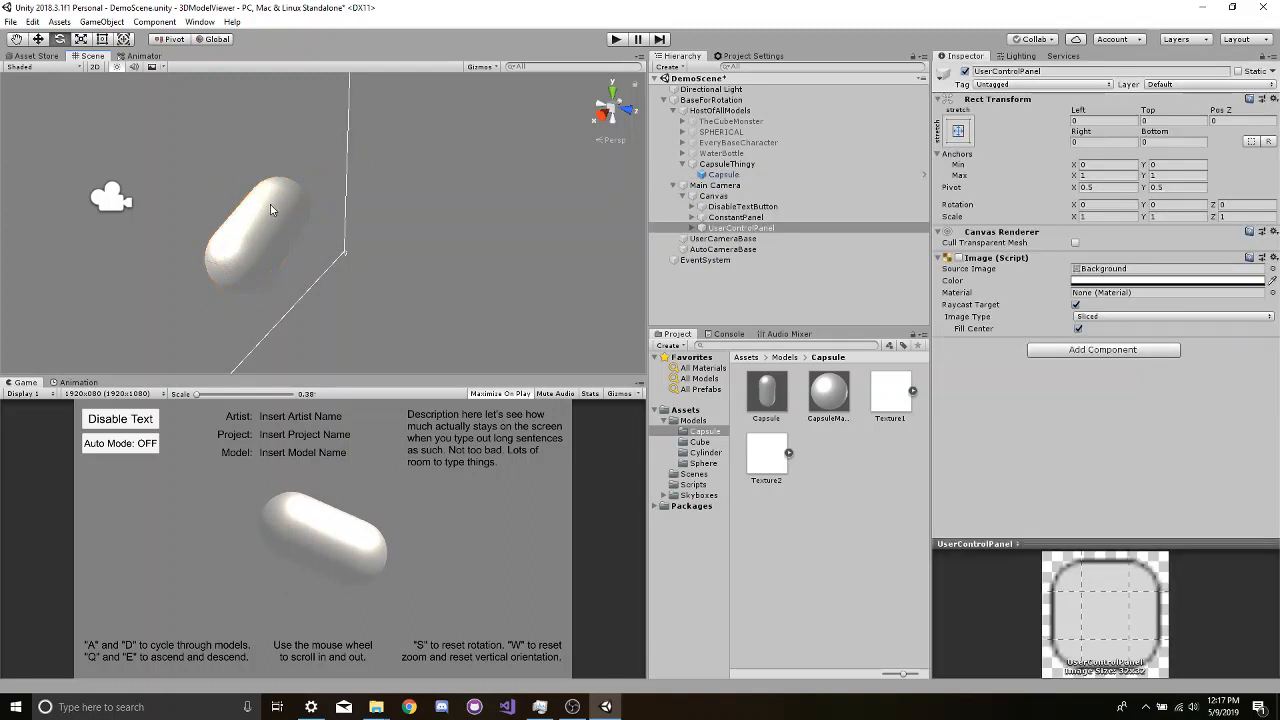
pyautogui.click(269, 208)
pyautogui.click(269, 208)
pyautogui.click(269, 208)
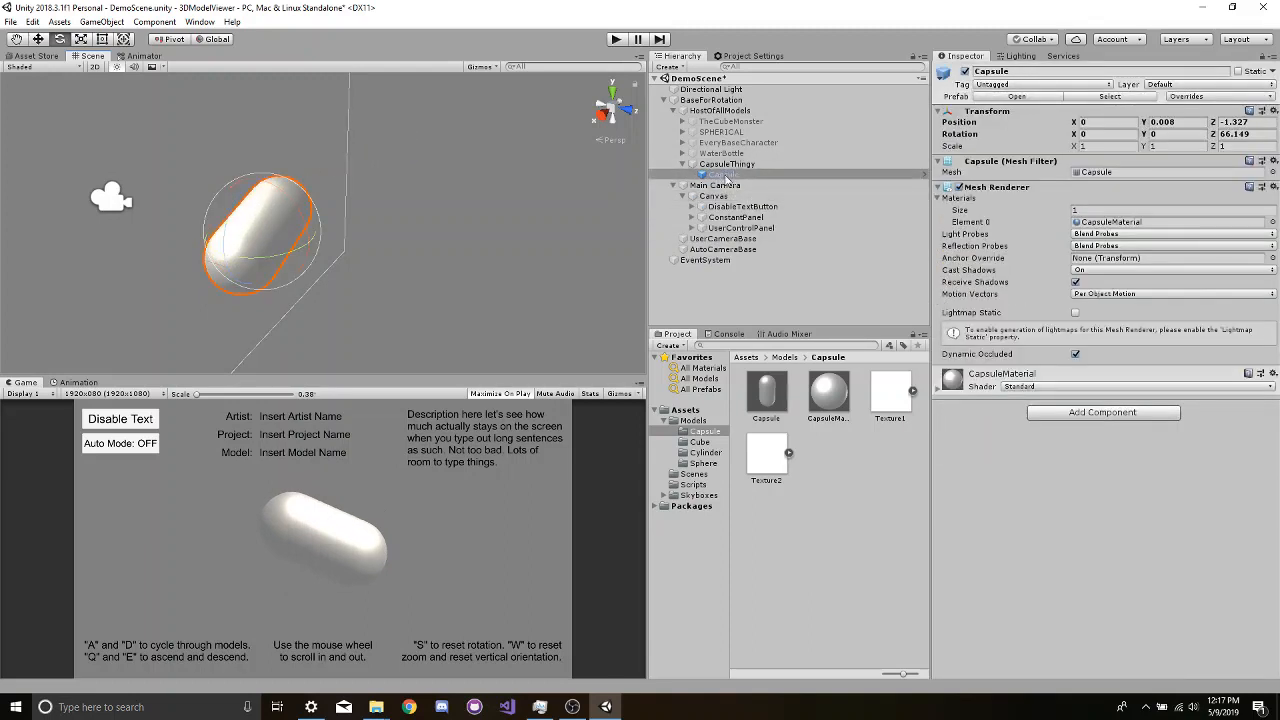
# - Set the Capsule child's Y and Z position and its Y and Z rotation to 0 so it sits at its parent's origin
pyautogui.doubleClick(722, 166)
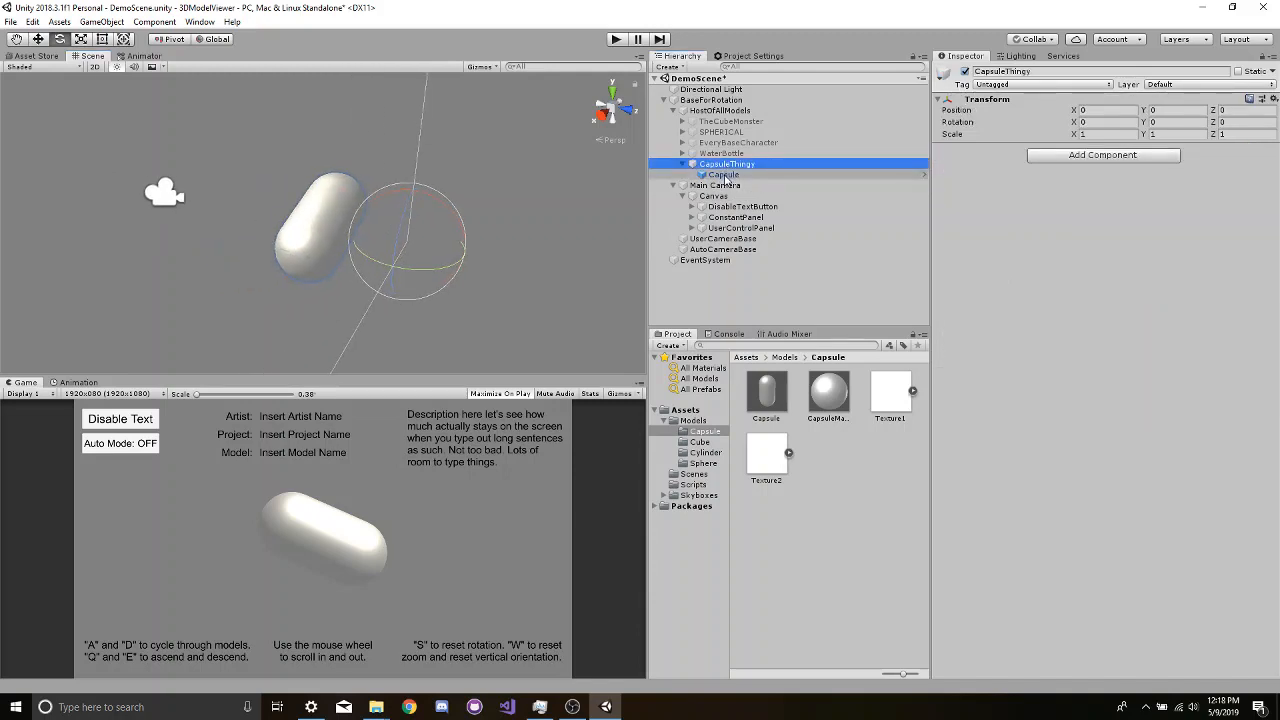
pyautogui.click(724, 175)
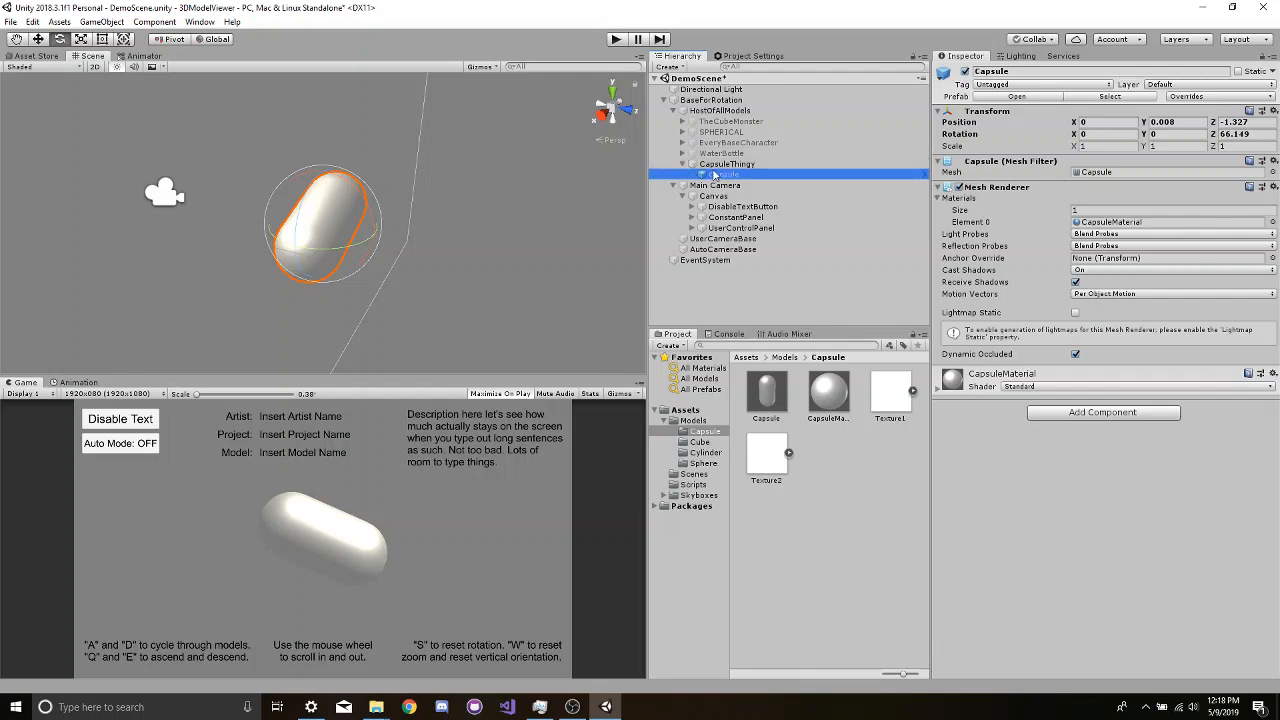
pyautogui.click(1165, 121)
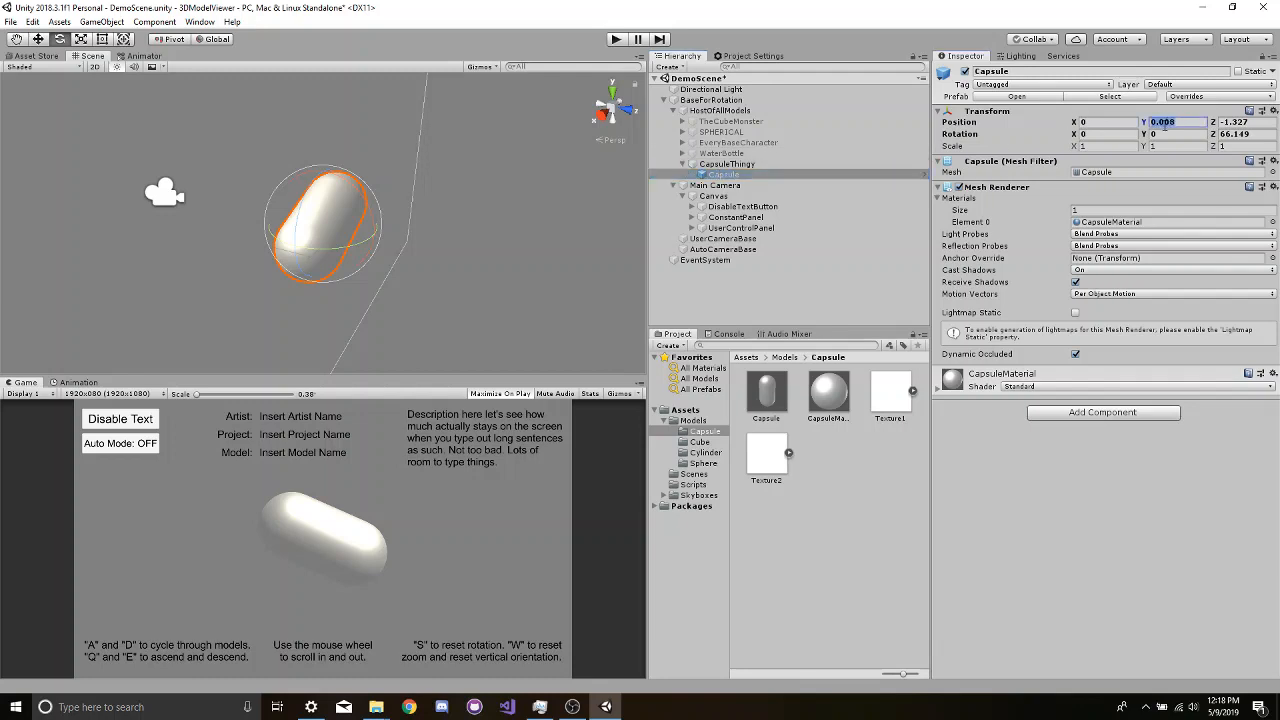
pyautogui.write('0')
pyautogui.press('Tab')
pyautogui.write('0')
pyautogui.press('Tab')
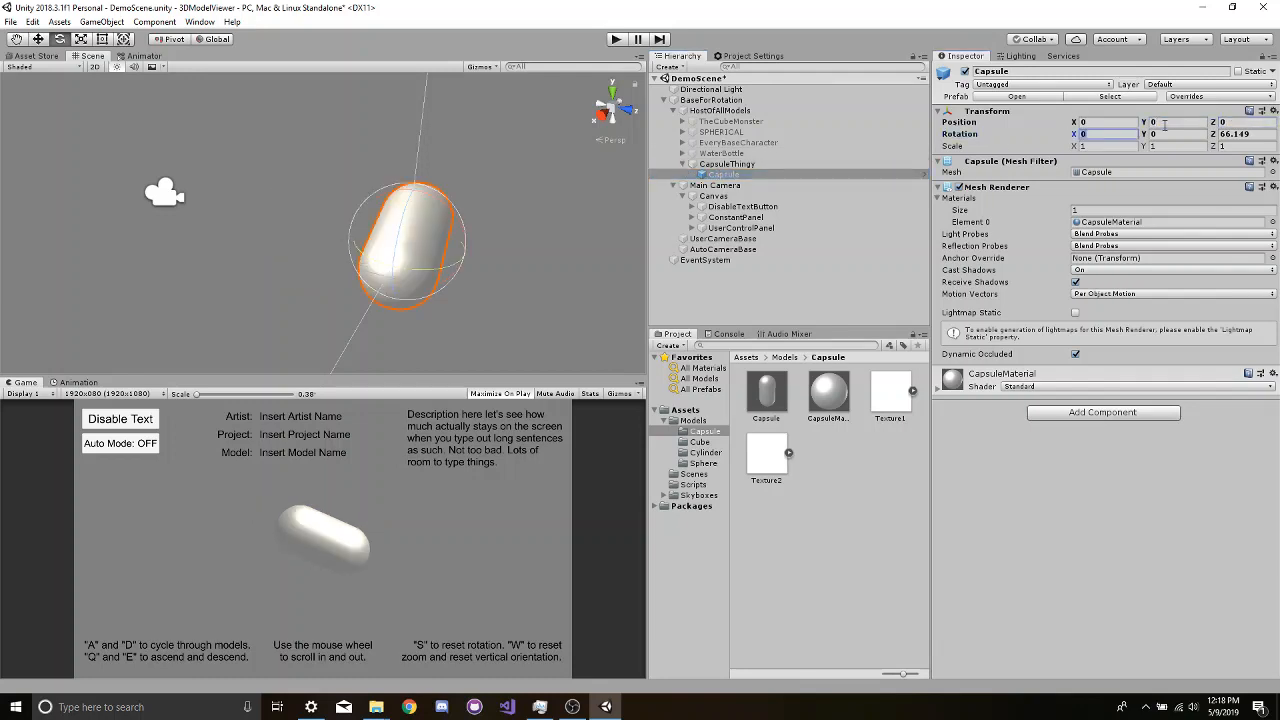
pyautogui.press('Tab')
pyautogui.write('0')
pyautogui.press('Tab')
pyautogui.write('0')
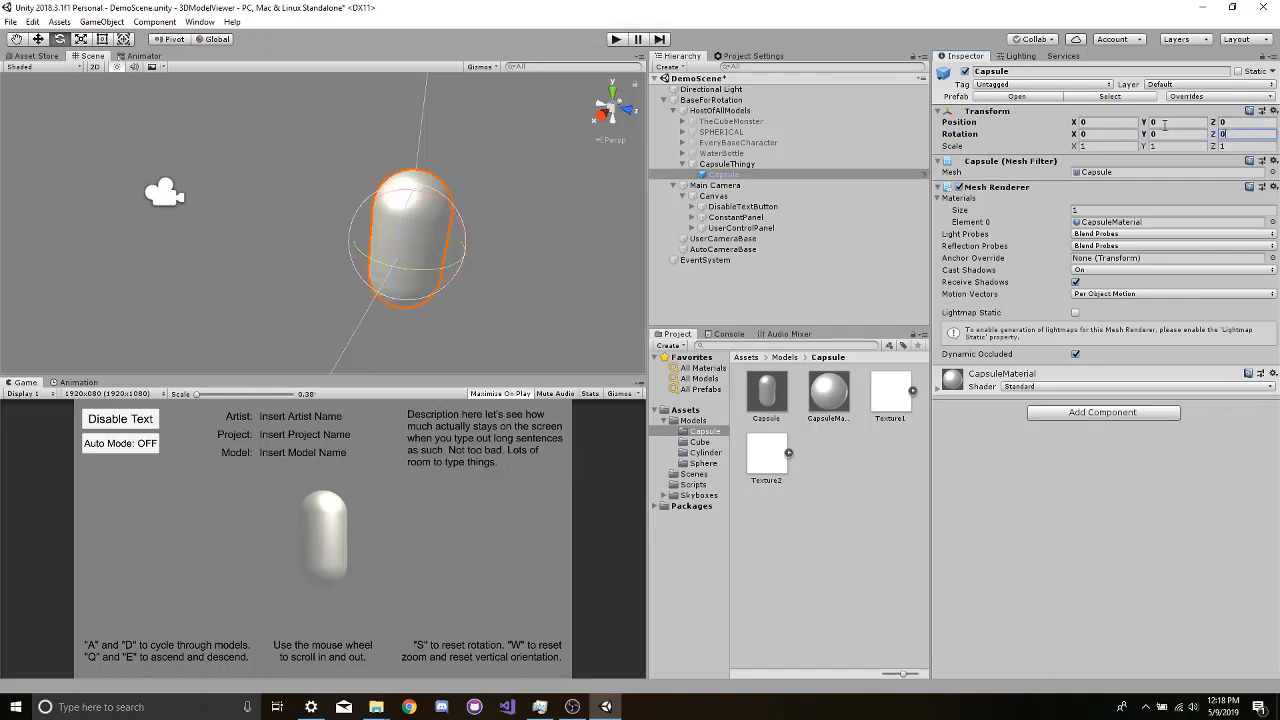
# - Compare CapsuleThingy's components with the Model Info script on WaterBottle
pyautogui.doubleClick(800, 164)
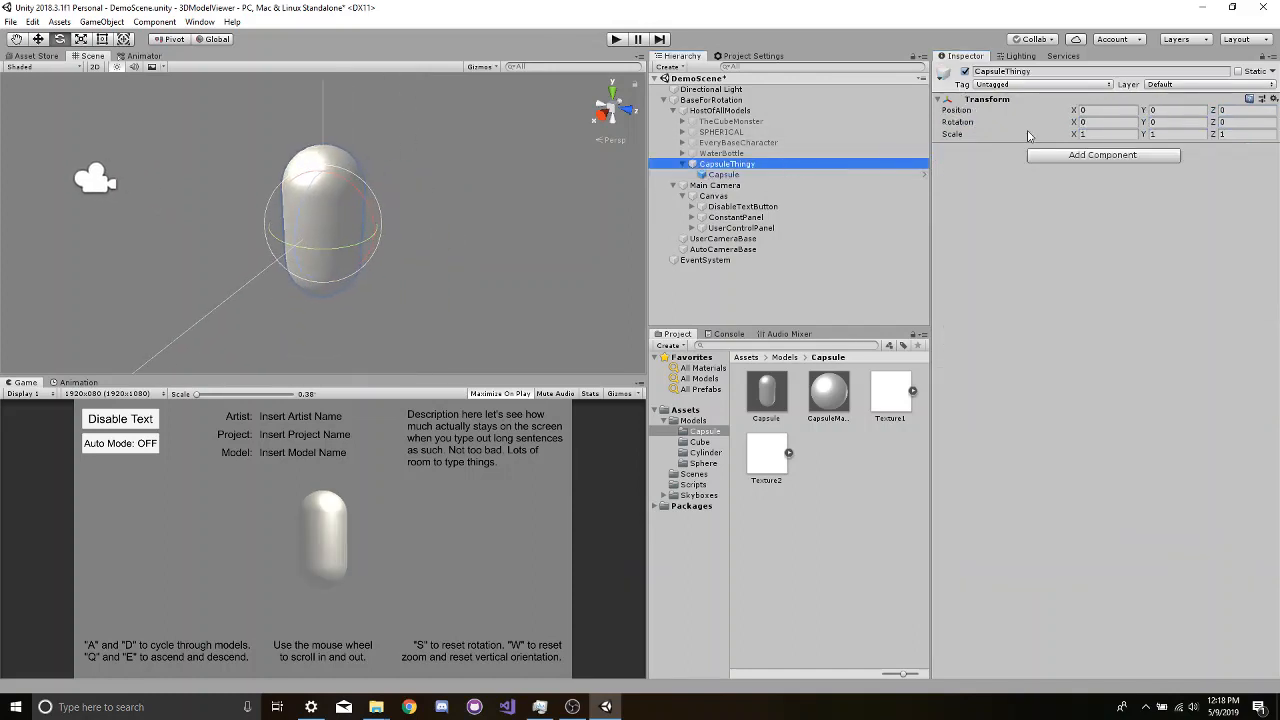
pyautogui.click(722, 153)
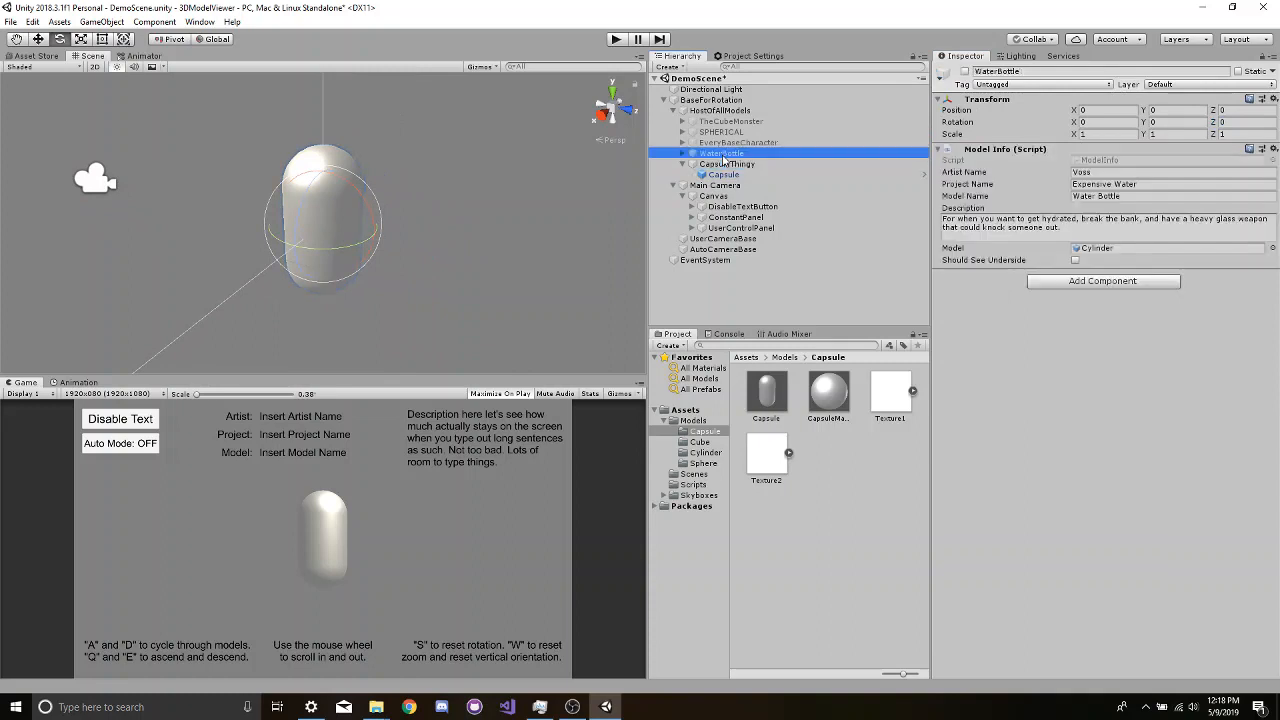
pyautogui.click(726, 164)
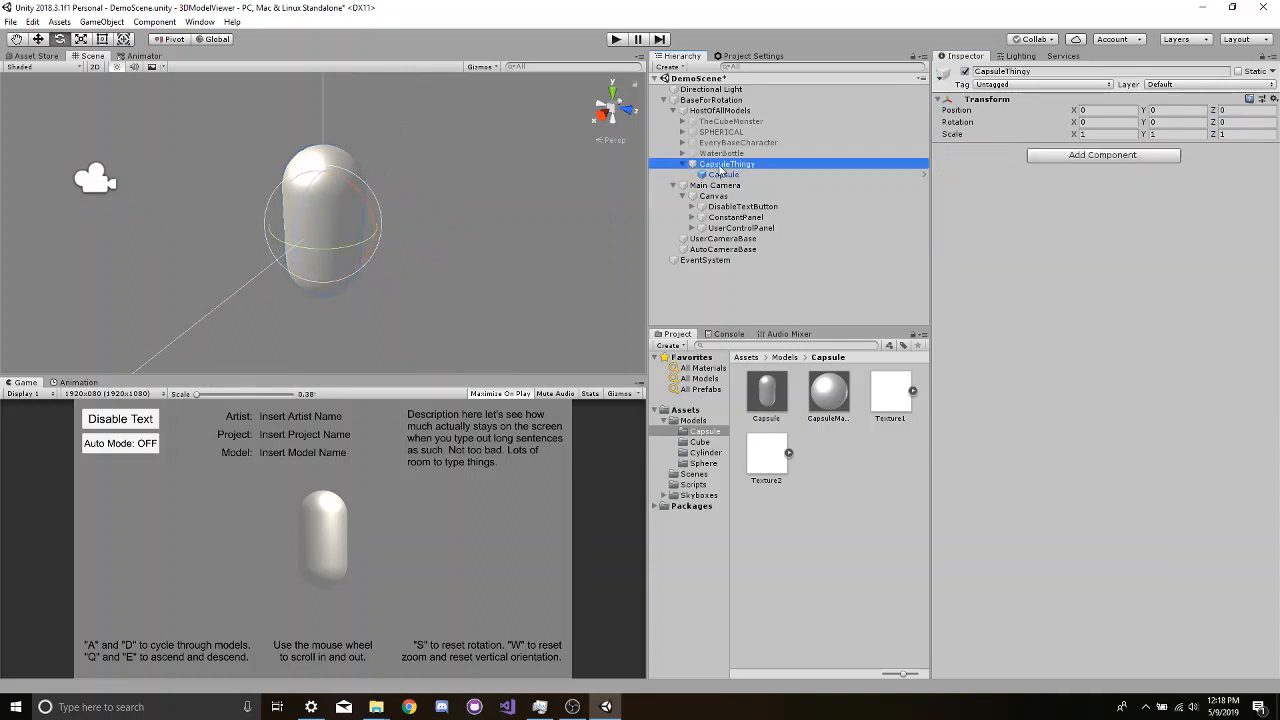
pyautogui.click(1052, 156)
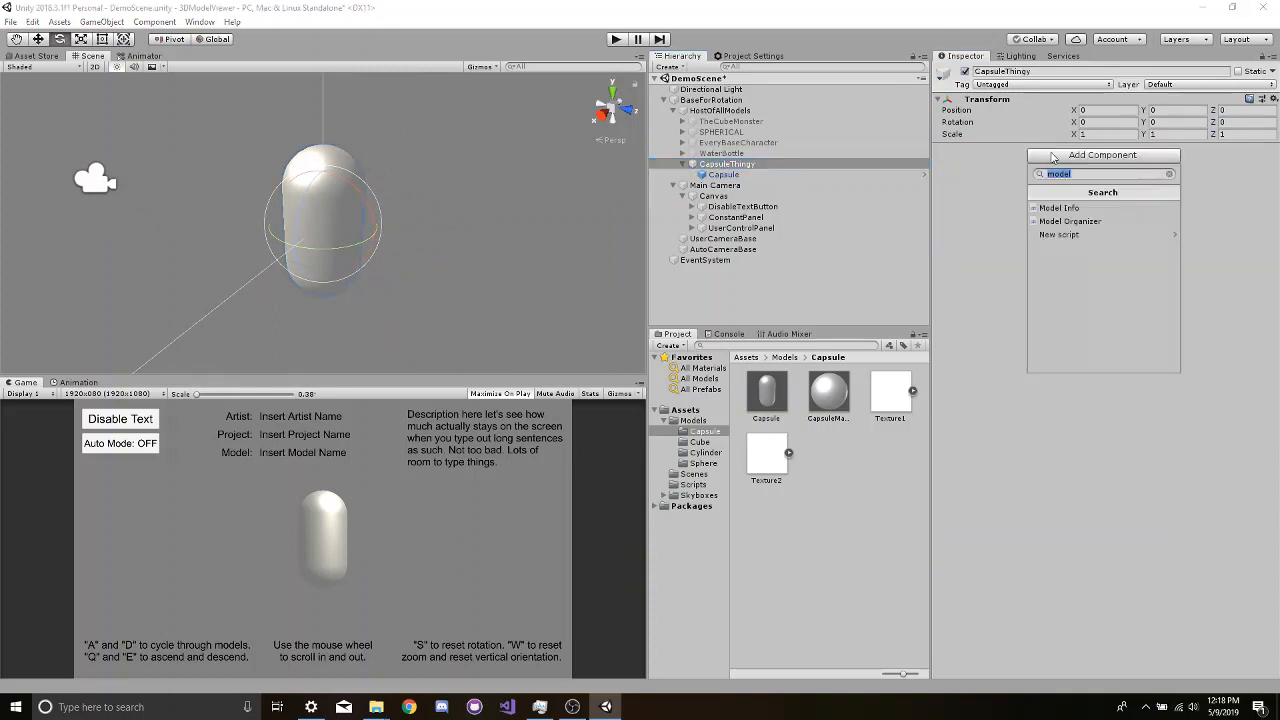
pyautogui.click(742, 160)
pyautogui.click(742, 153)
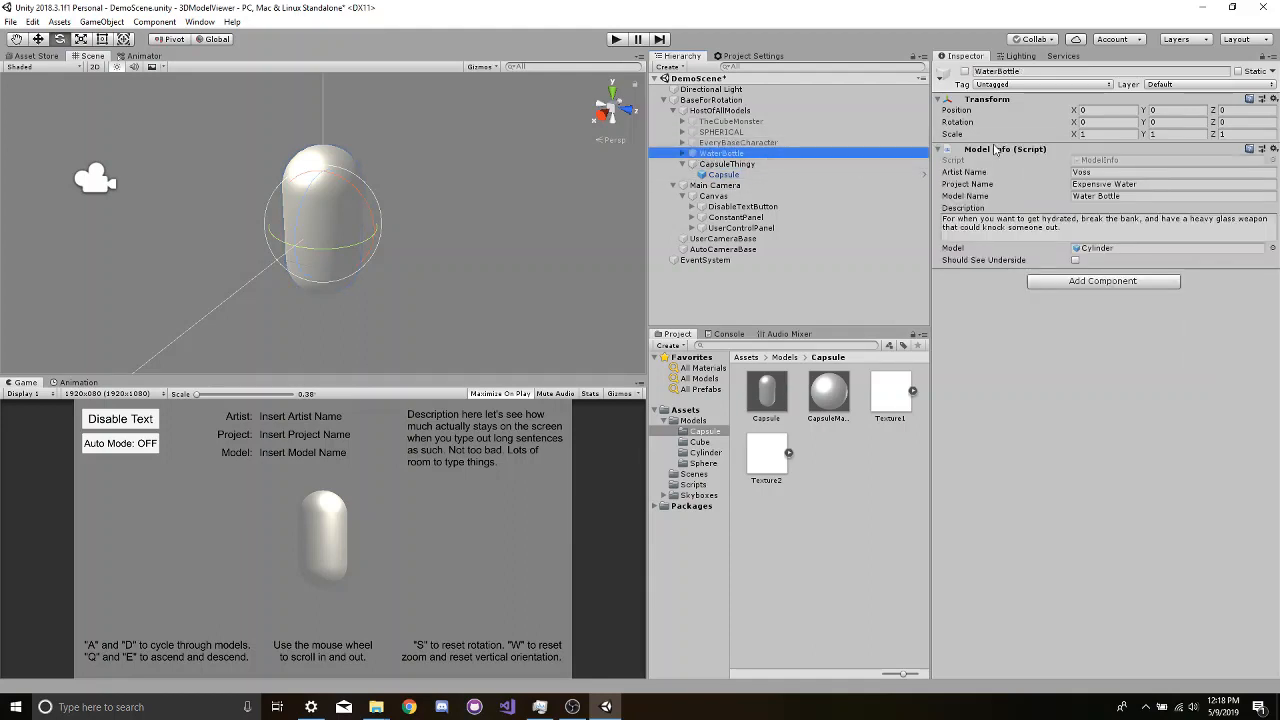
# - Add the Model Info script as a component on CapsuleThingy
pyautogui.click(736, 165)
pyautogui.click(1052, 156)
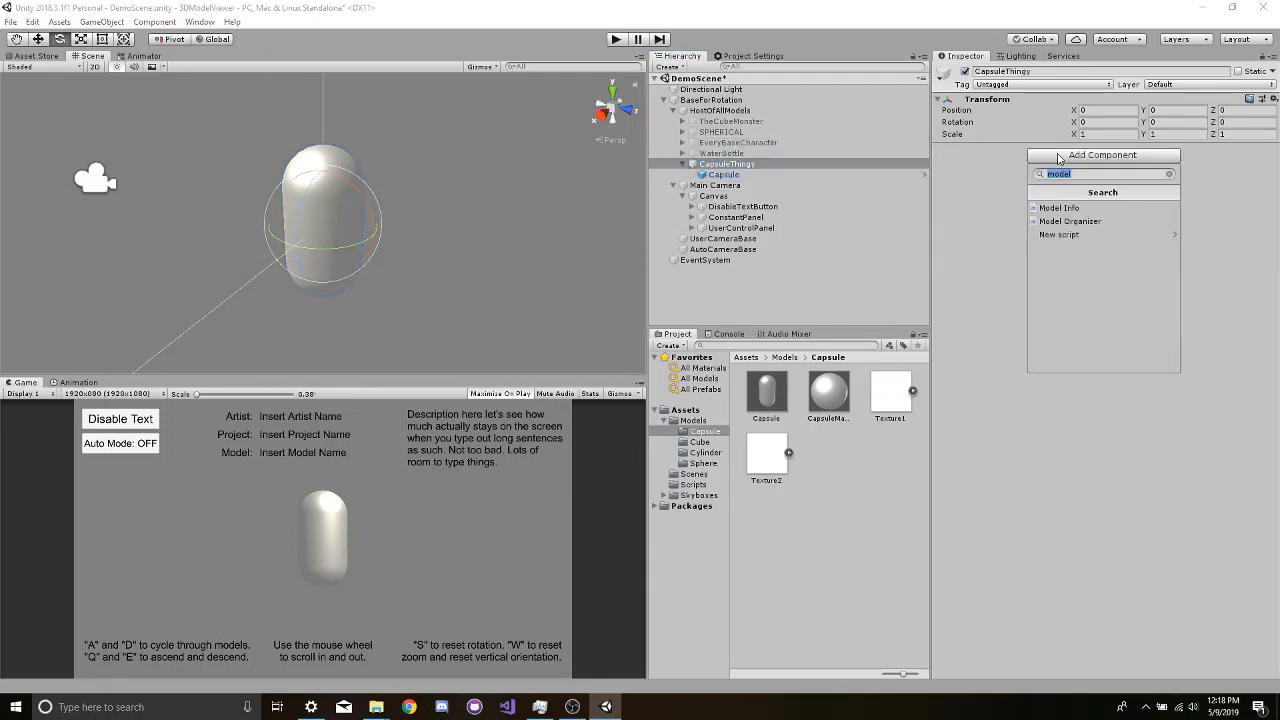
pyautogui.click(1170, 174)
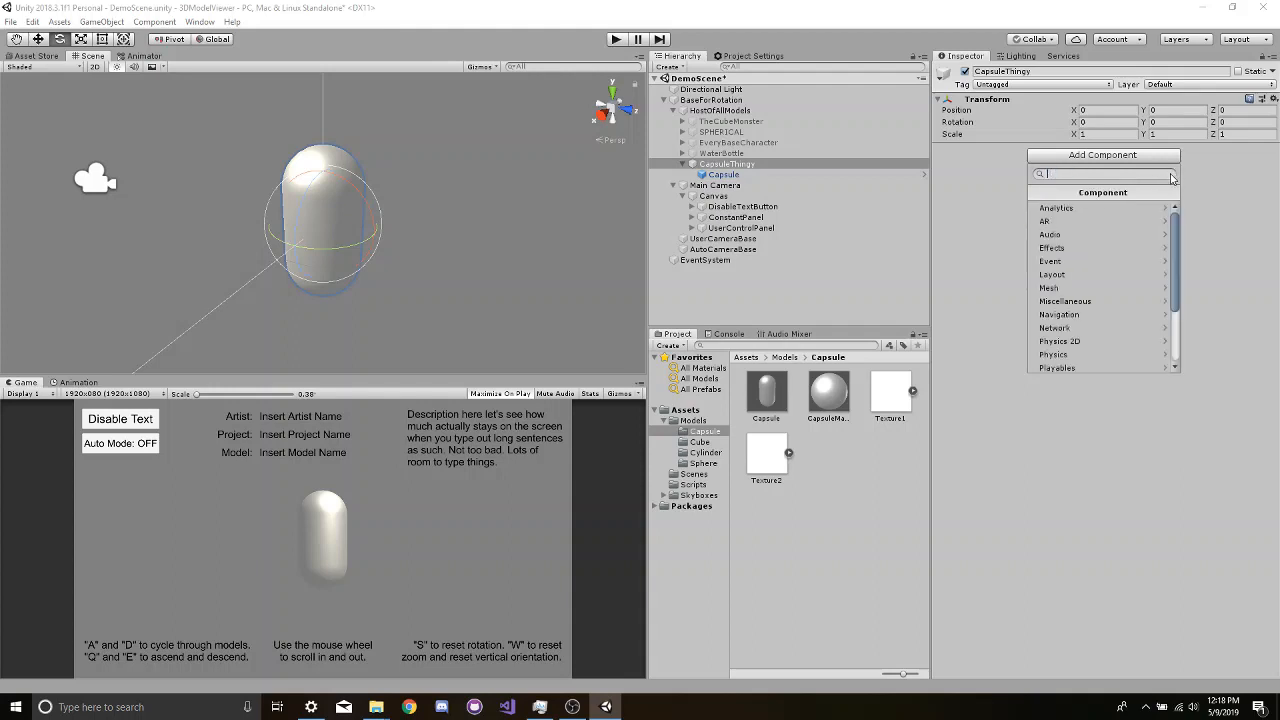
pyautogui.write('mode')
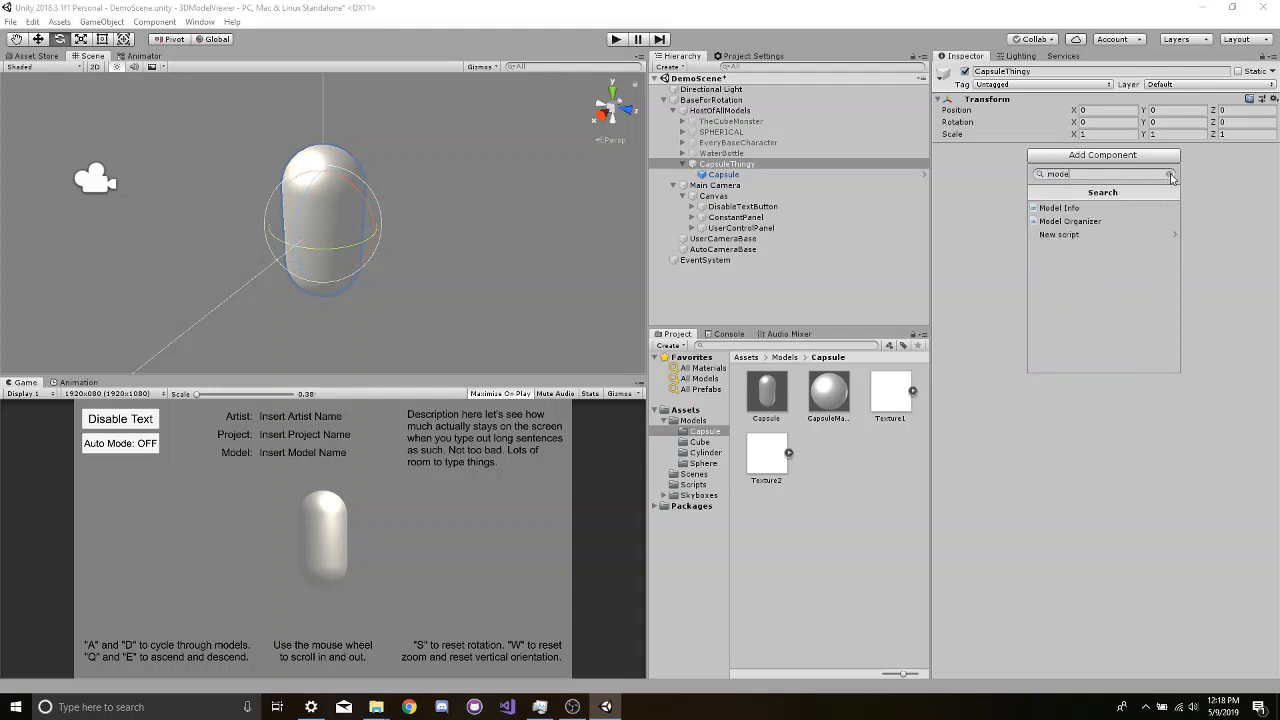
pyautogui.press('Down')
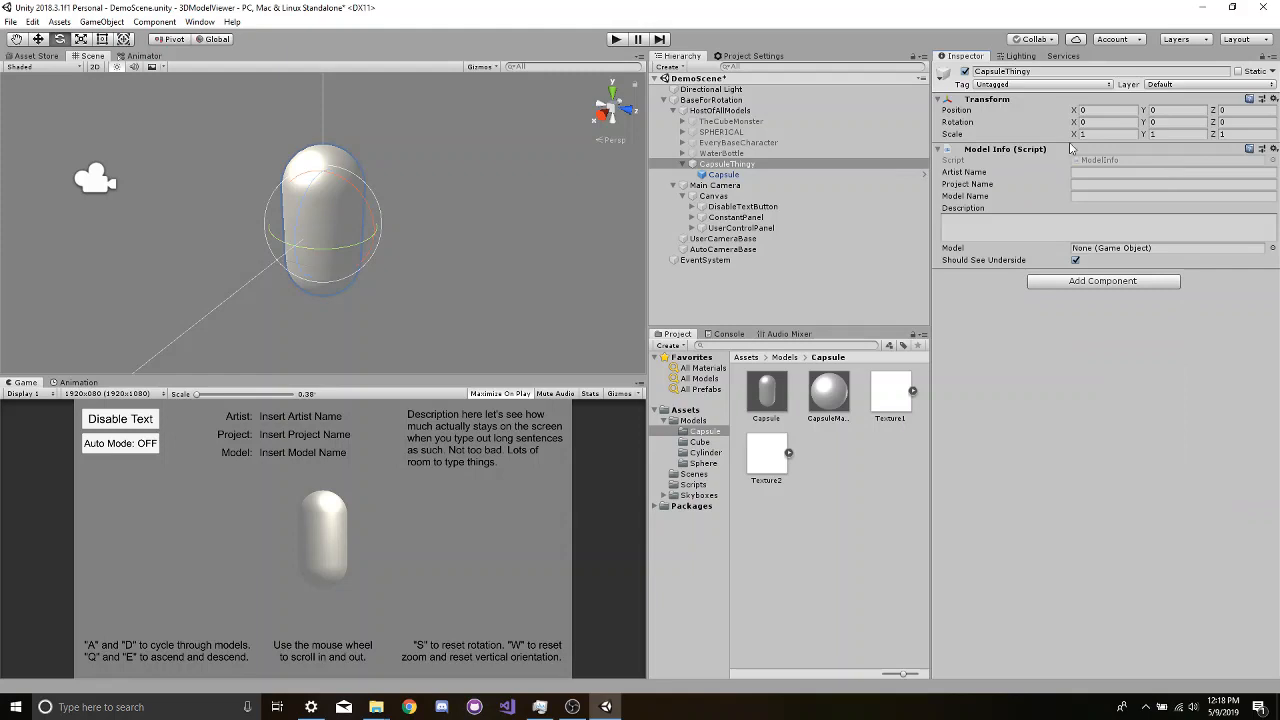
# - Fill in CapsuleThingy's Model Info with the artist's first name, project name Example Project, model name Capsule and a random-letter placeholder description
pyautogui.click(1105, 171)
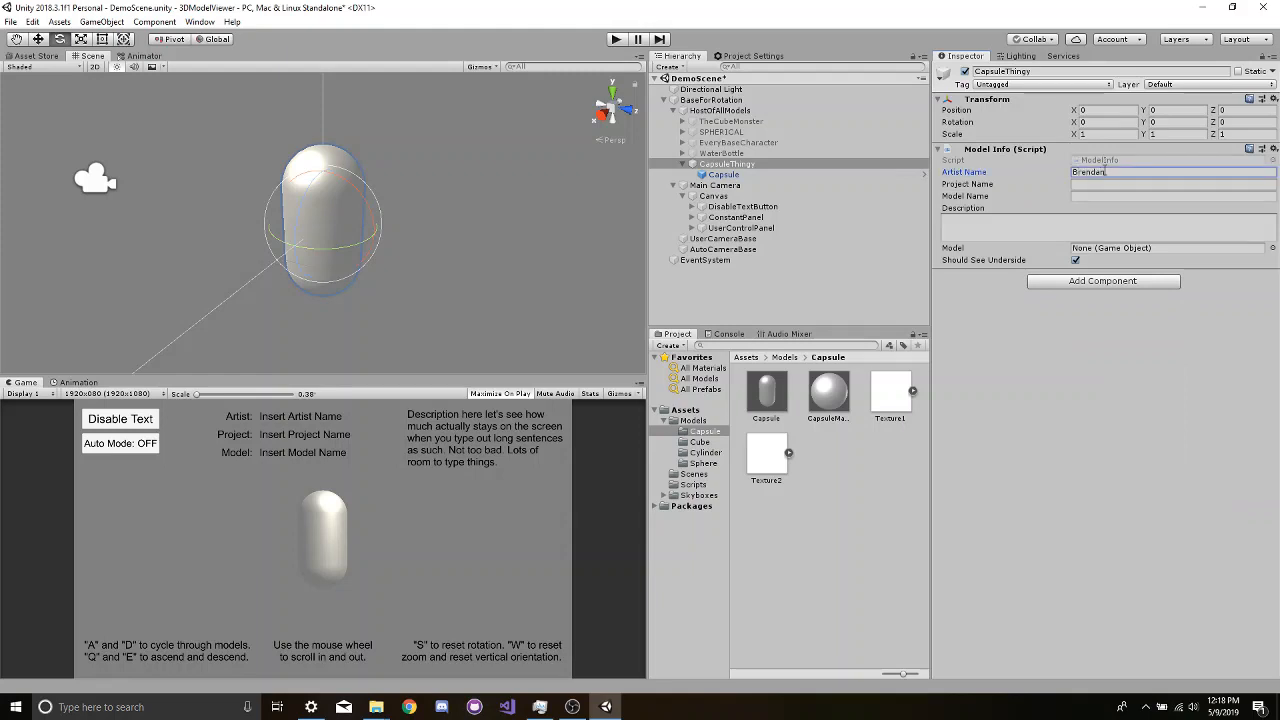
pyautogui.press('Tab')
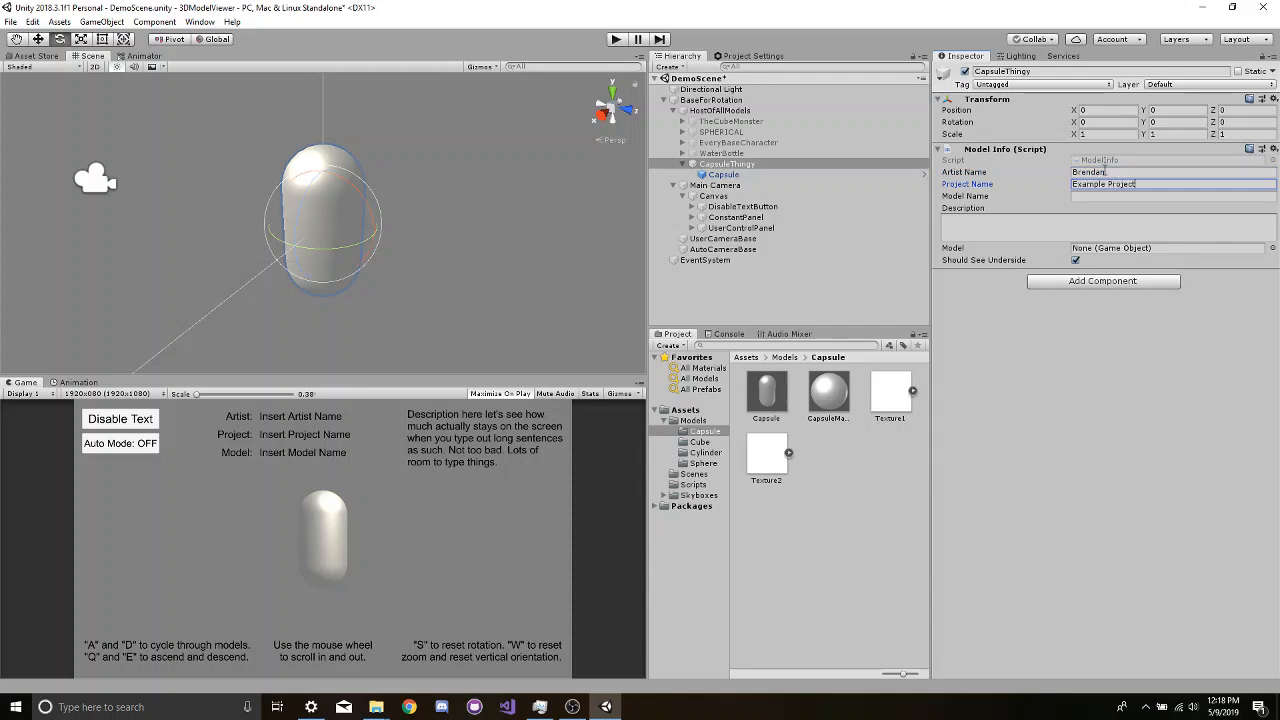
pyautogui.press('Tab')
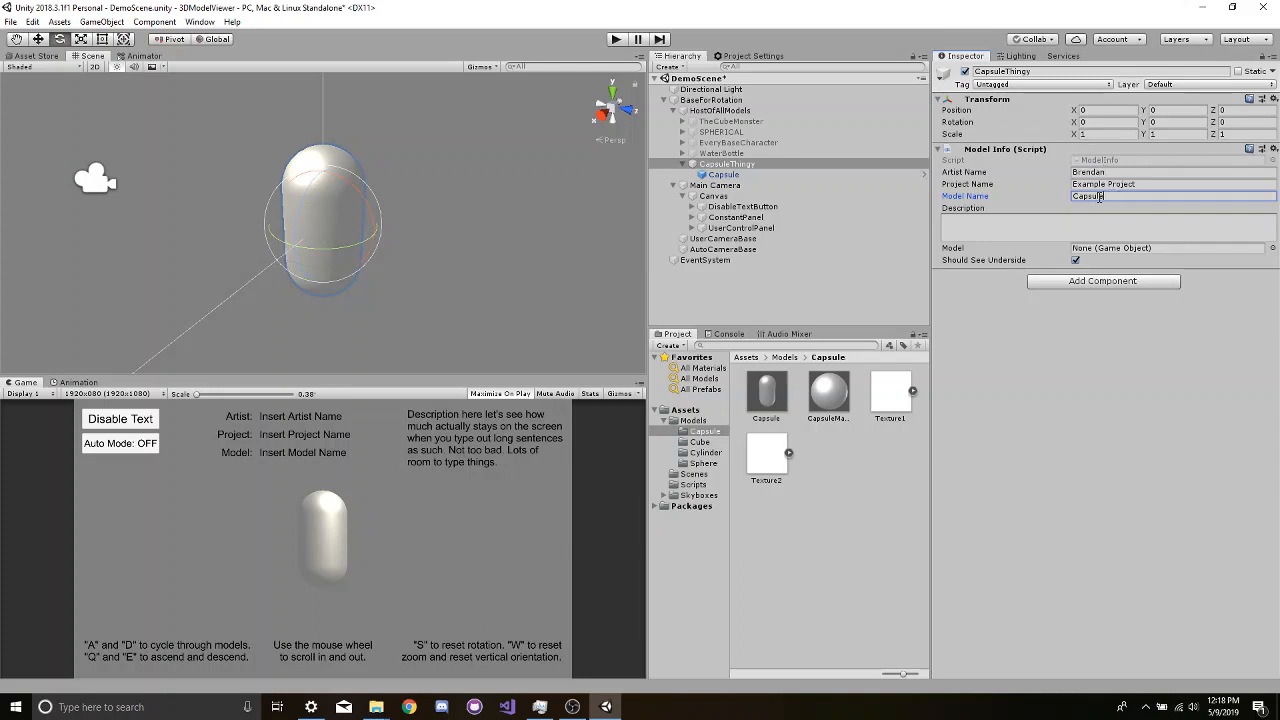
pyautogui.click(1003, 226)
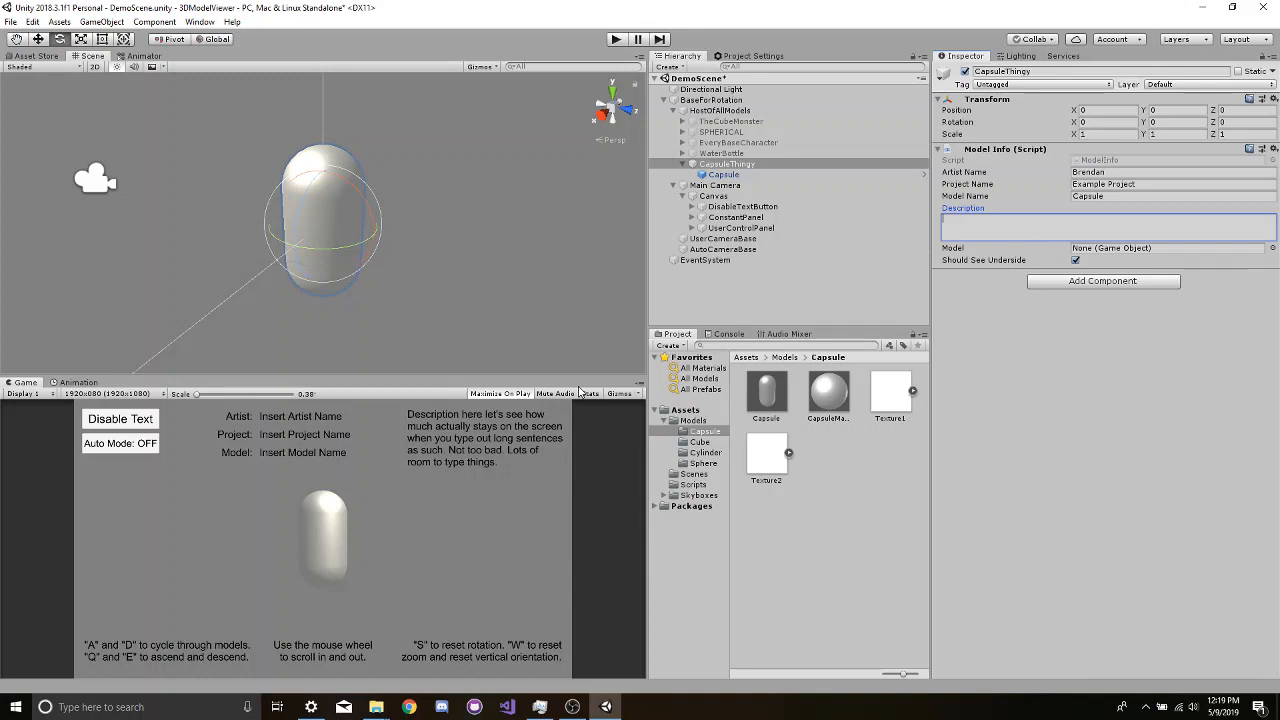
pyautogui.write('oisadijsdfoiajsdoifjoiasjefiojaoisdjfoiajsdoifjasiodjfoiajsdfoijasoidjfoiajsdfoijasdfjaoisdjfoiajsdofjaiosdjf')
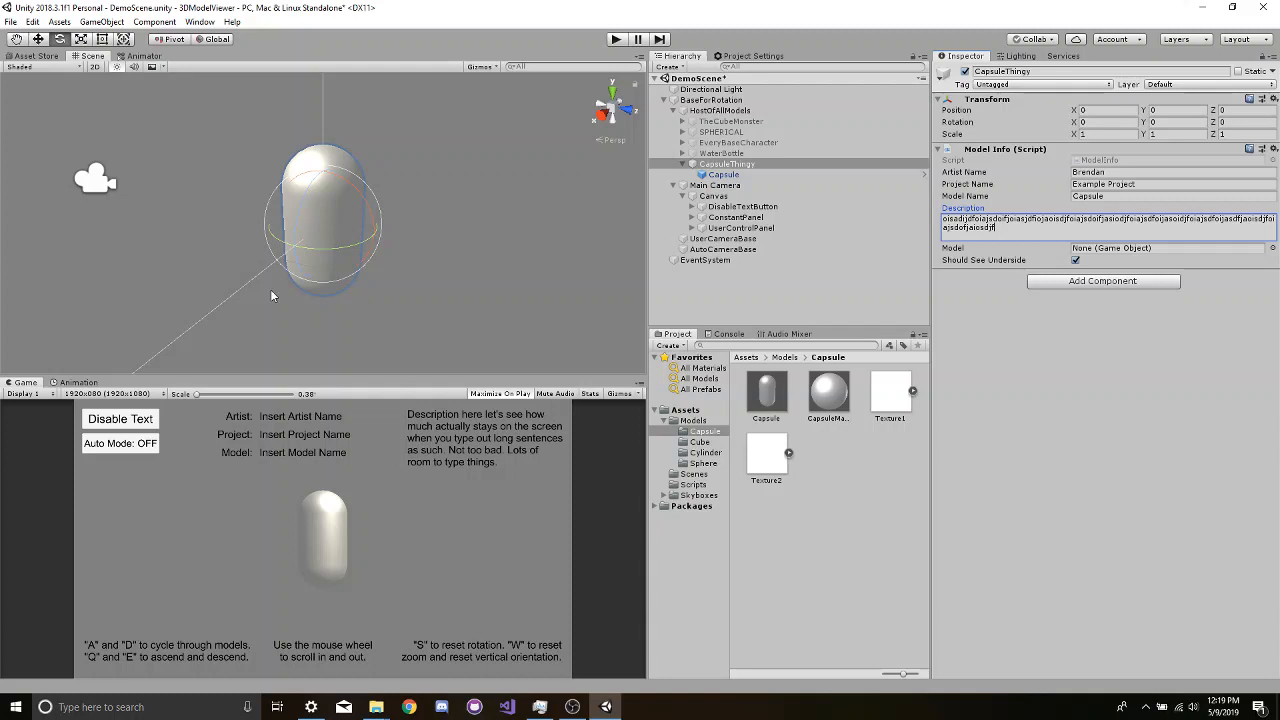
# - Assign the Capsule child object as the Model in CapsuleThingy's Model Info script
pyautogui.click(713, 178)
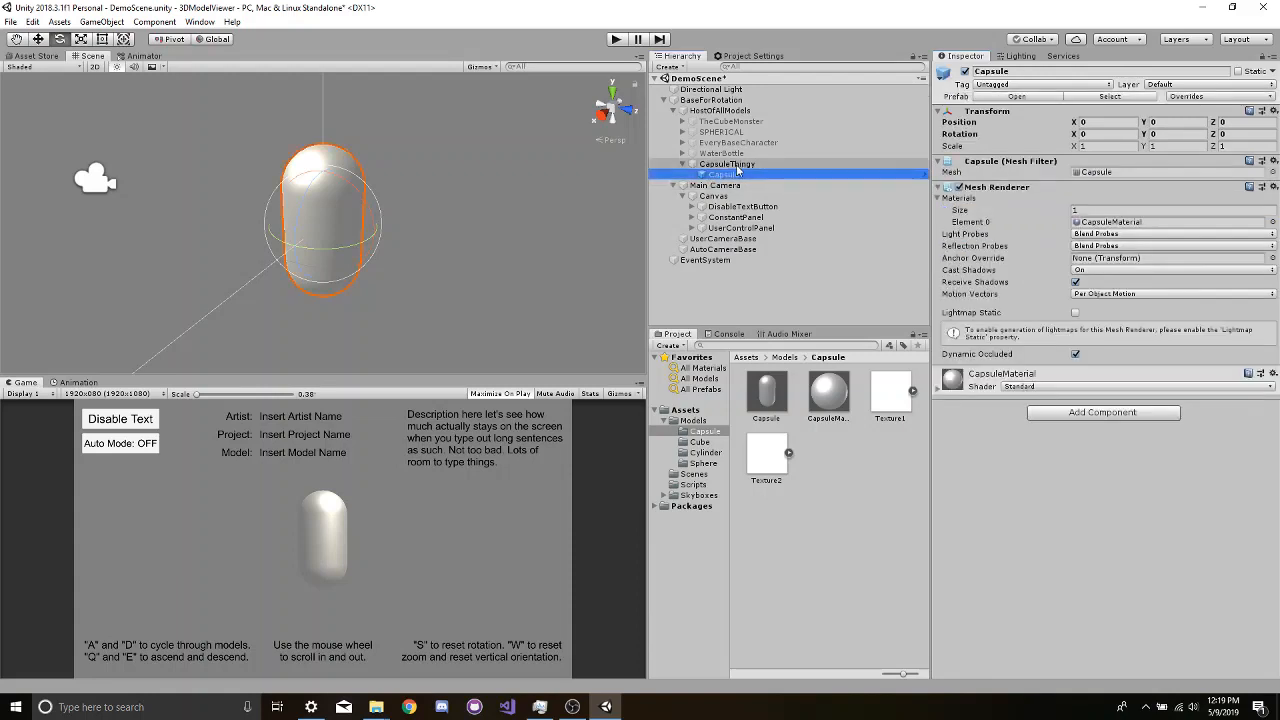
pyautogui.click(736, 166)
pyautogui.click(733, 178)
pyautogui.moveTo(733, 178); pyautogui.dragTo(1110, 255)
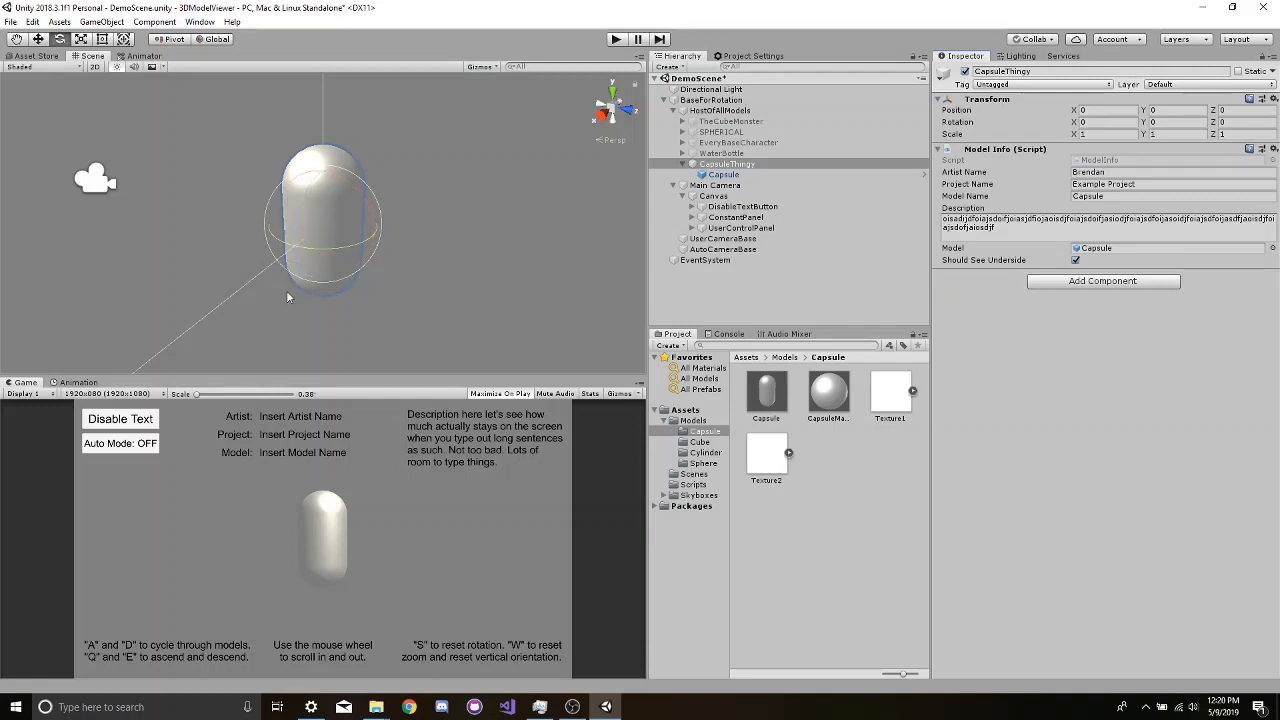
# - Rotate the Capsule child about -90 degrees around its X axis and lower it to a Y position of about -0.673
pyautogui.click(358, 193)
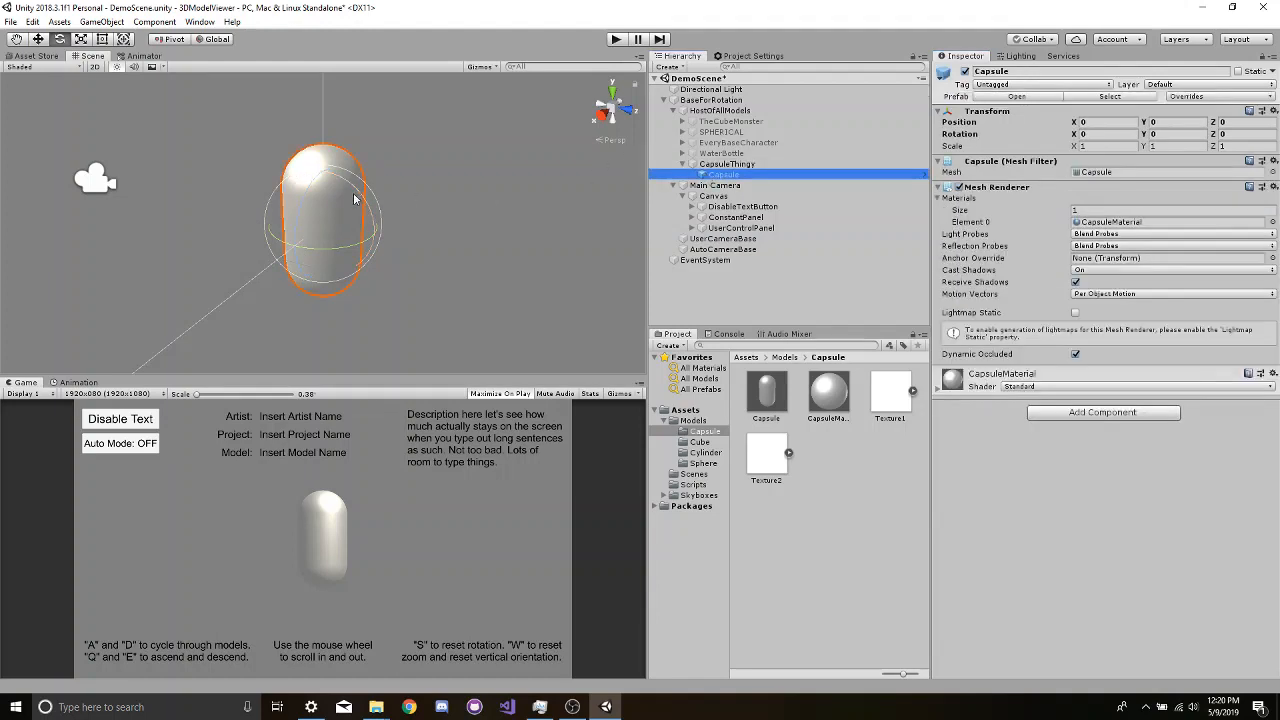
pyautogui.moveTo(353, 200); pyautogui.dragTo(208, 143)
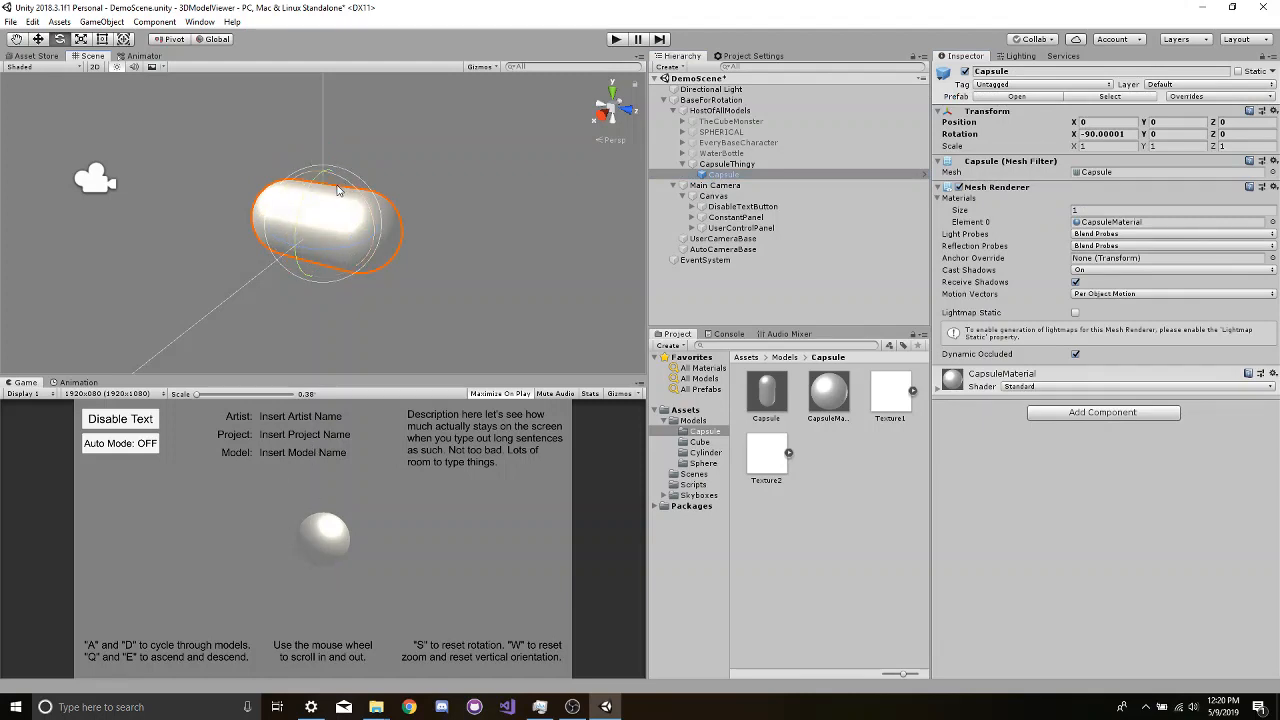
pyautogui.press('w')
pyautogui.moveTo(323, 178); pyautogui.dragTo(322, 226)
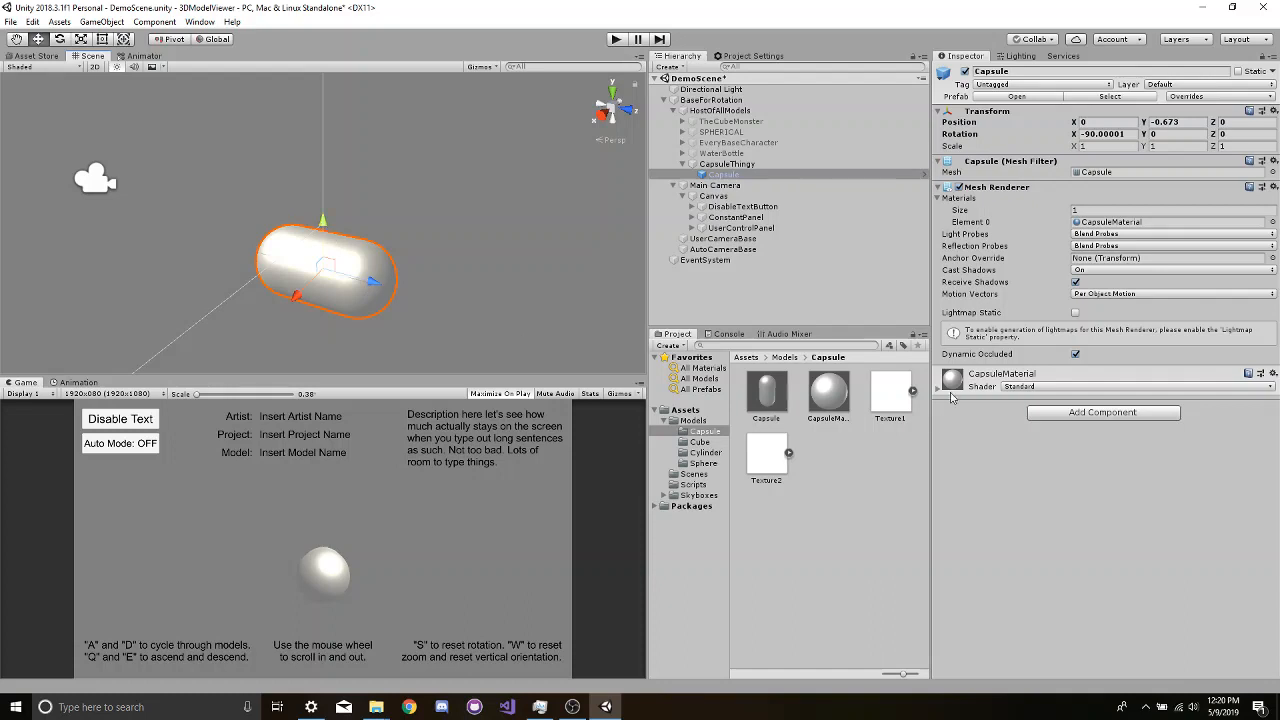
# - Turn off Should See Underside in CapsuleThingy's Model Info and save the scene
pyautogui.click(727, 164)
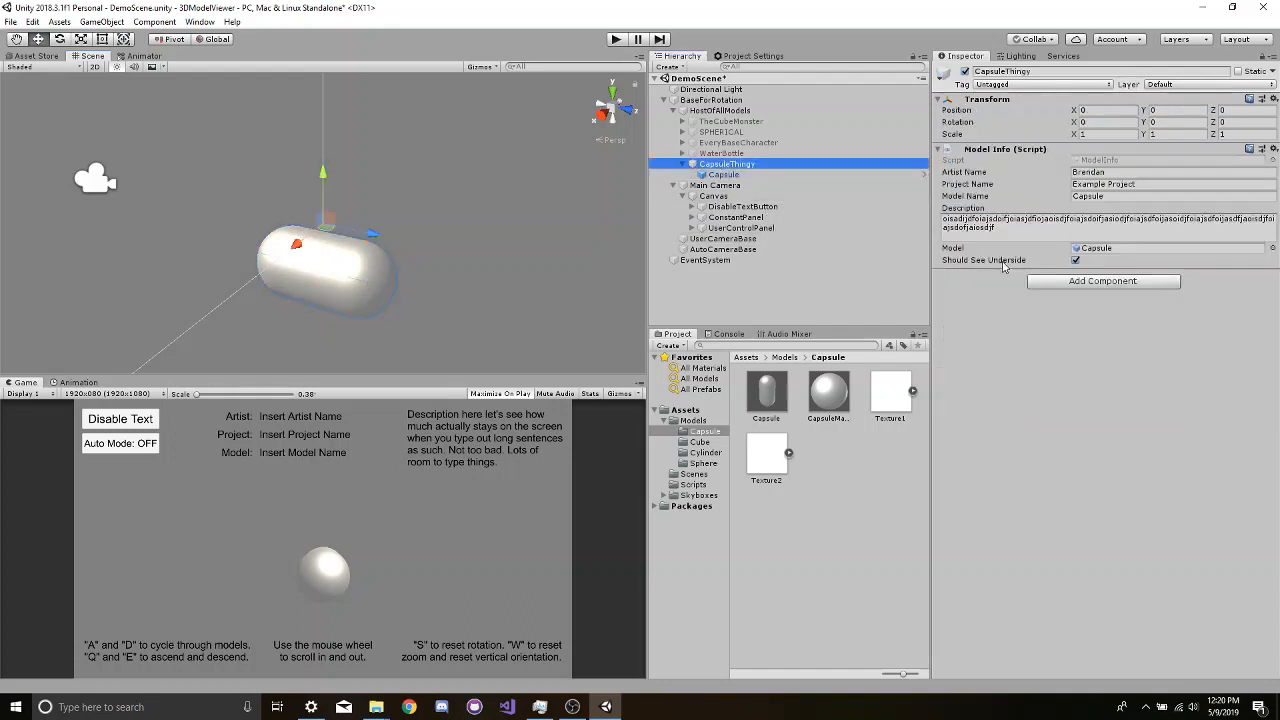
pyautogui.click(1075, 260)
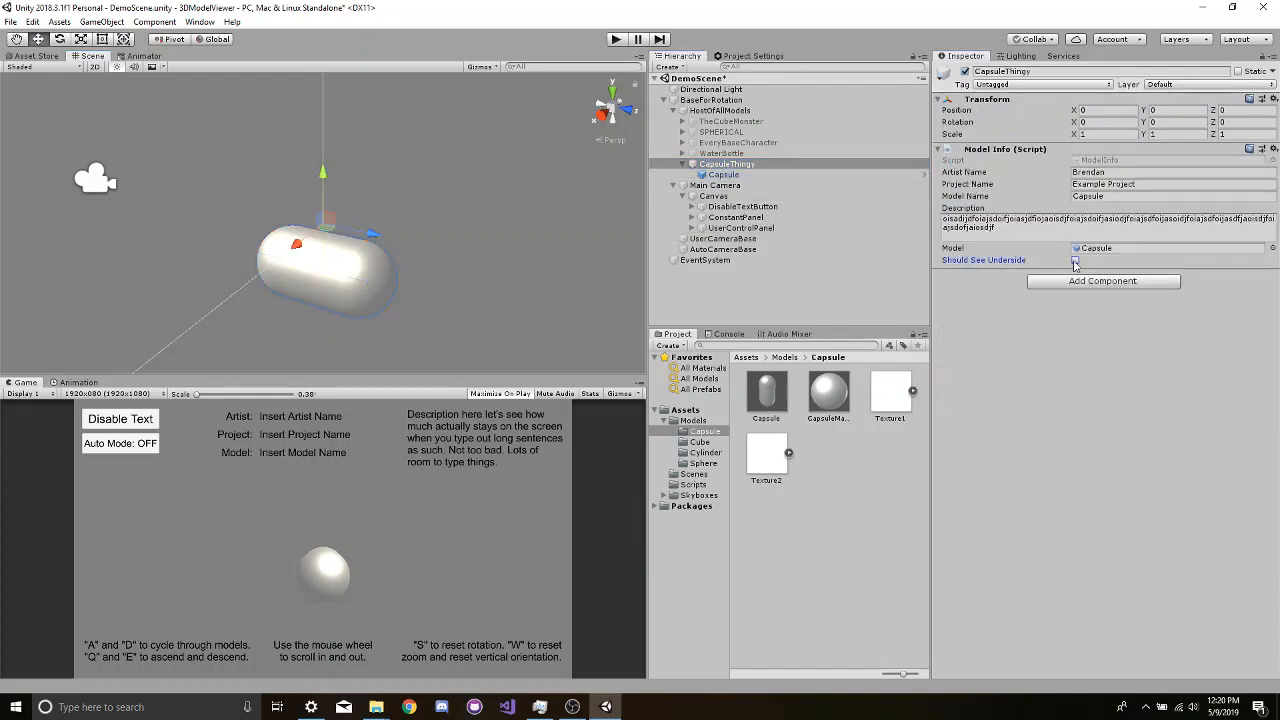
pyautogui.moveTo(1038, 268)
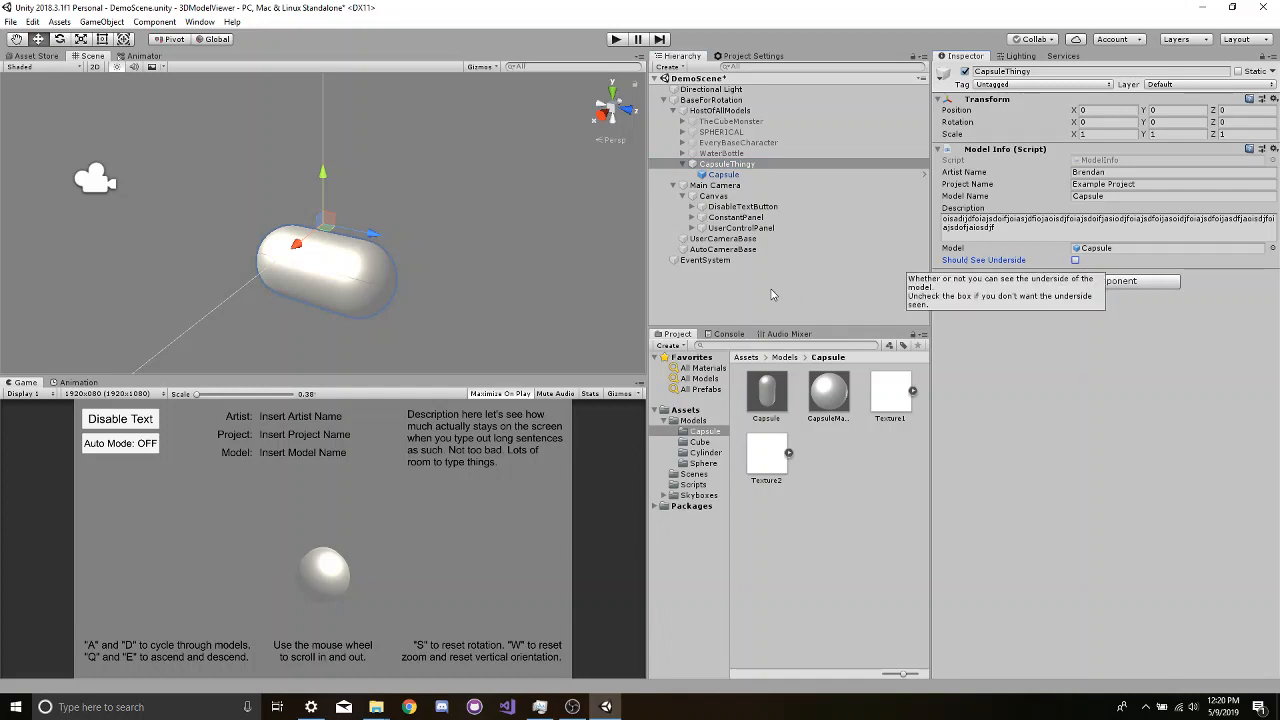
pyautogui.click(1075, 260)
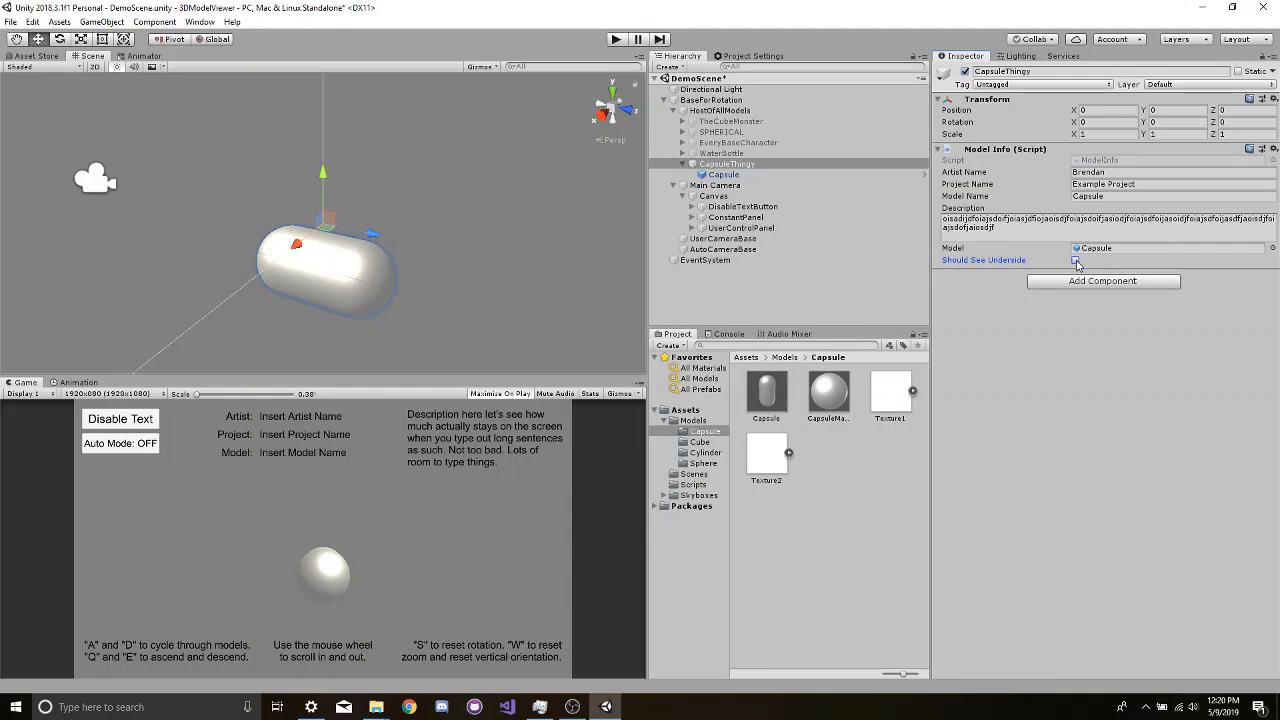
pyautogui.click(10, 21)
pyautogui.click(22, 72)
# - Activate TheCubeMonster, SPHERICAL, EveryBaseCharacter and WaterBottle together under HostOfAllModels
pyautogui.click(730, 121)
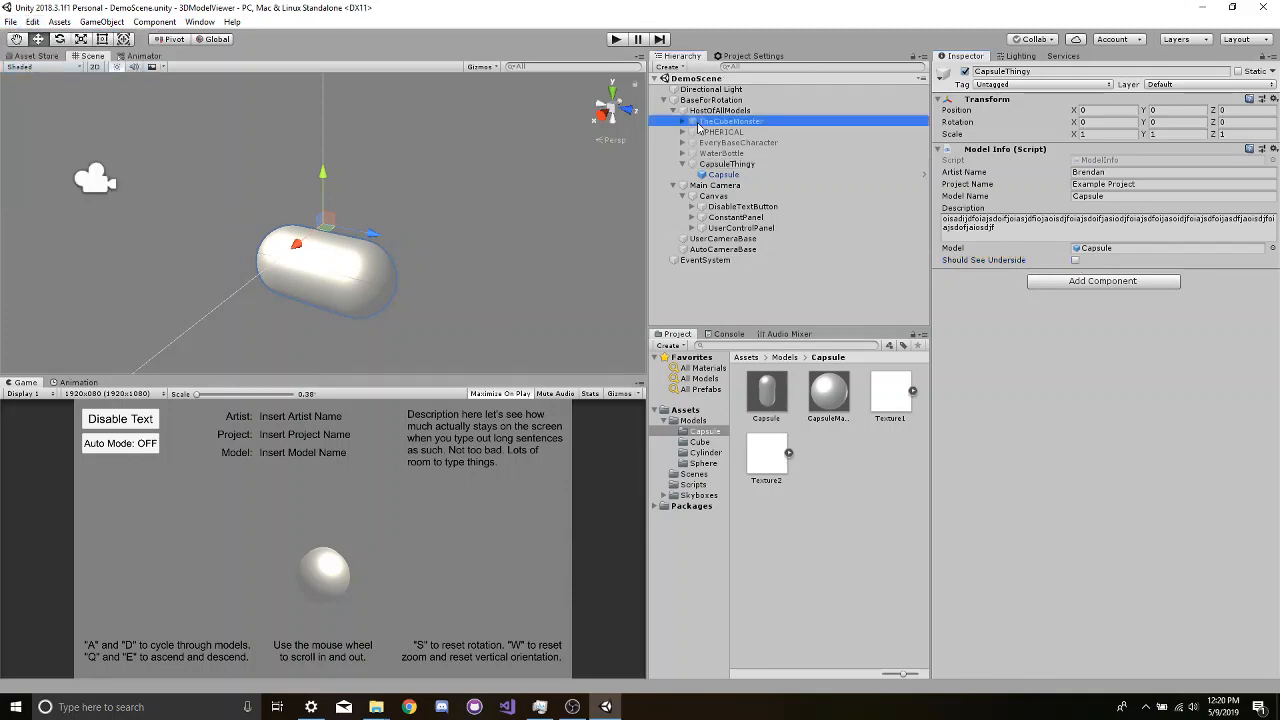
pyautogui.keyDown('shift'); pyautogui.click(721, 153); pyautogui.keyUp('shift')
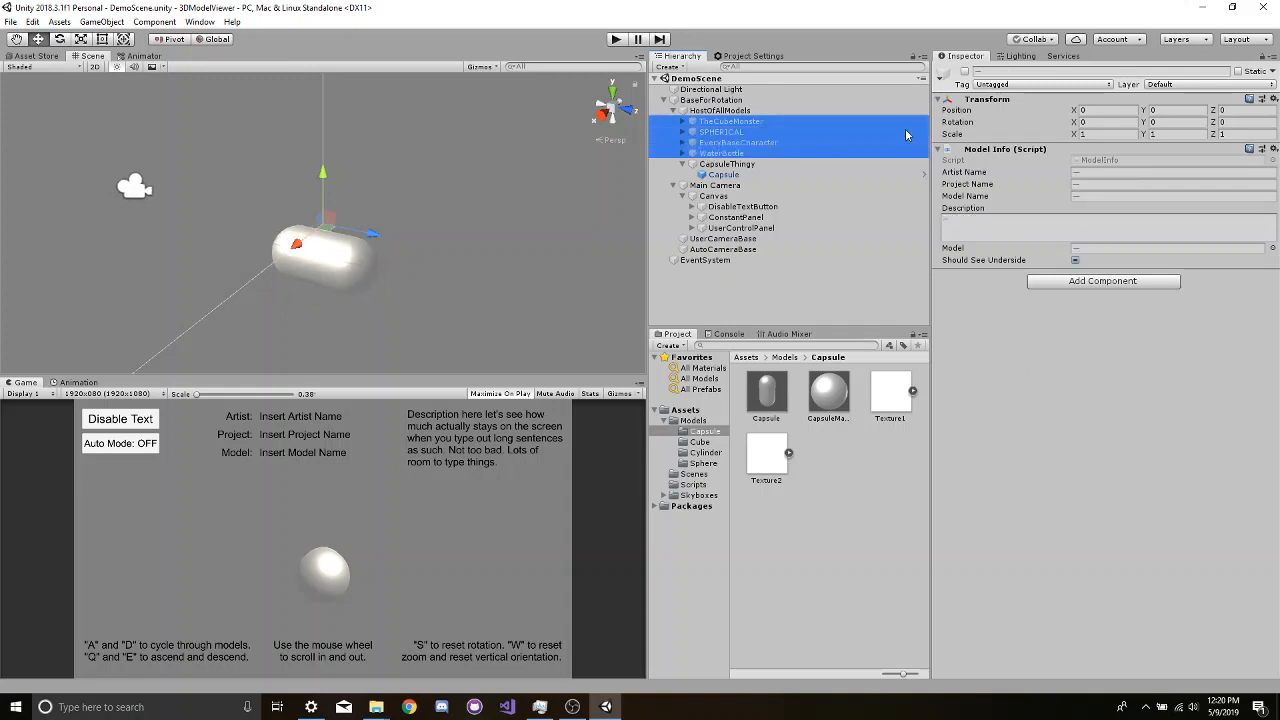
pyautogui.click(964, 71)
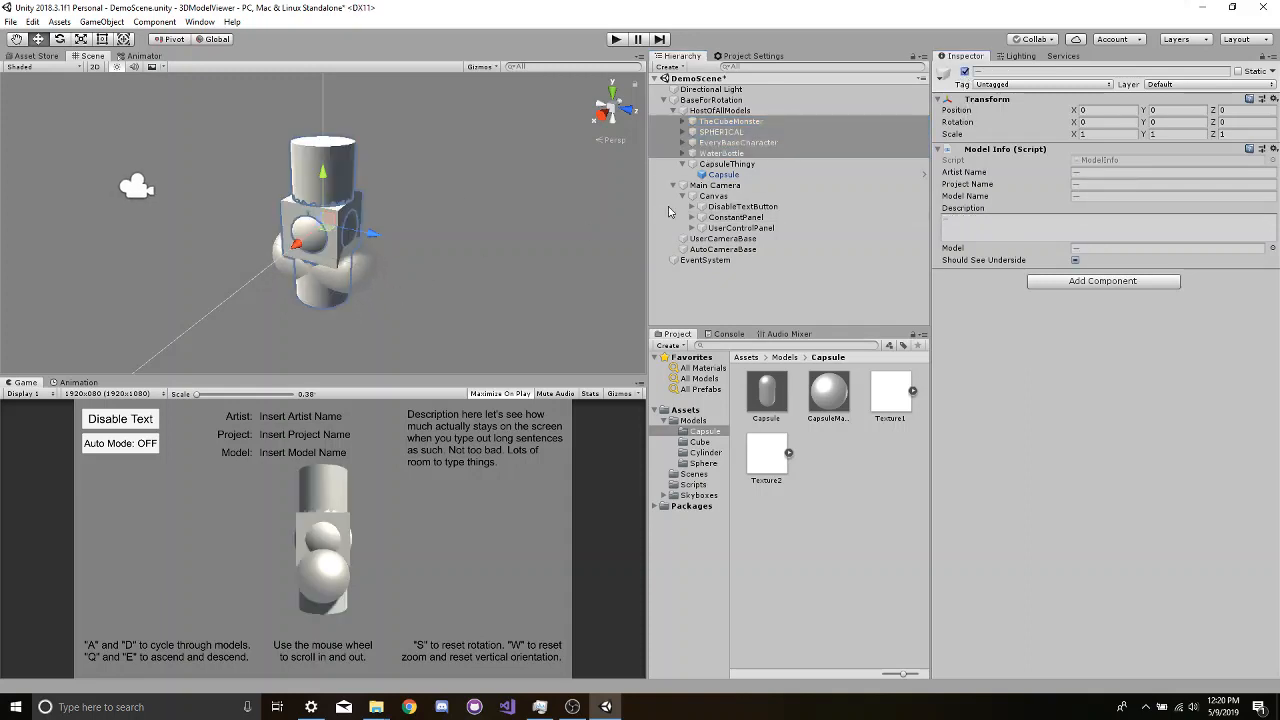
# - Run the scene and test rotating, zooming and resetting the rotation on The Cube Monster
pyautogui.click(615, 40)
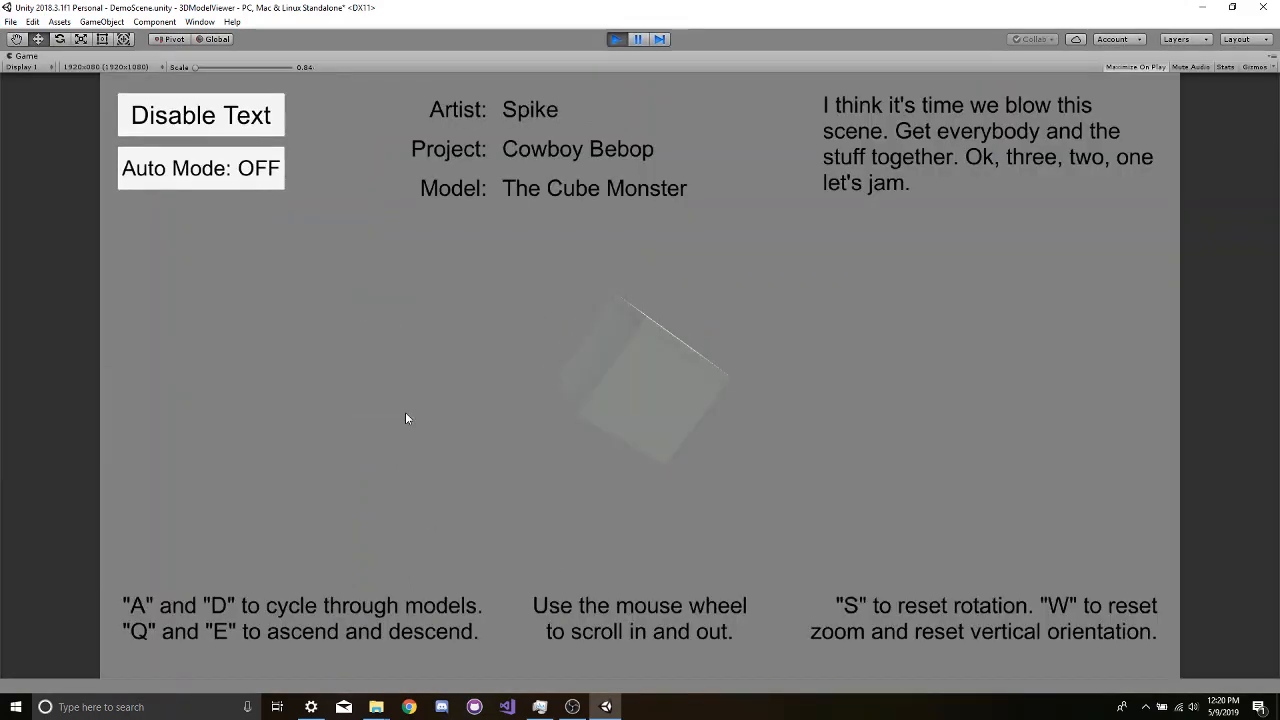
pyautogui.moveTo(650, 431); pyautogui.dragTo(685, 409)
pyautogui.scroll(8, 607, 380)
pyautogui.scroll(-10, 635, 396)
pyautogui.scroll(5, 655, 393)
pyautogui.press('s')
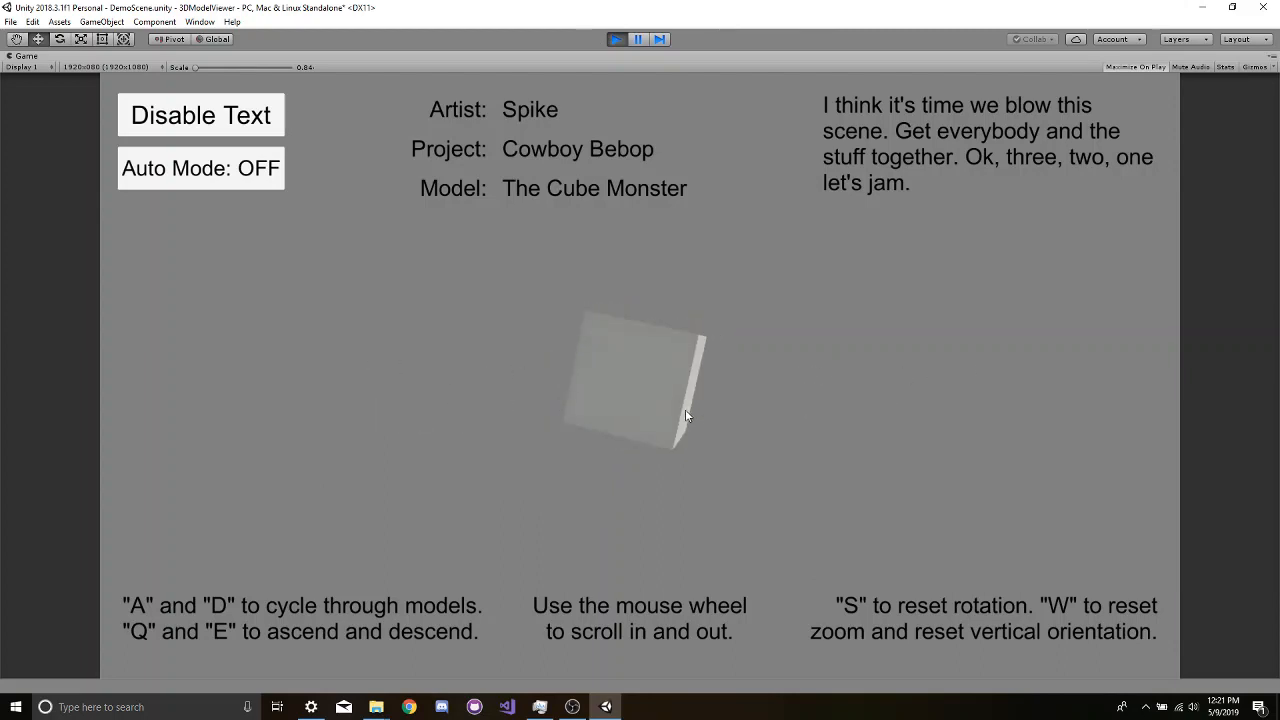
# - Cycle forward past SPHERICAL to Every Base Character and inspect that model by rotating it and zooming in and out
pyautogui.press('d')
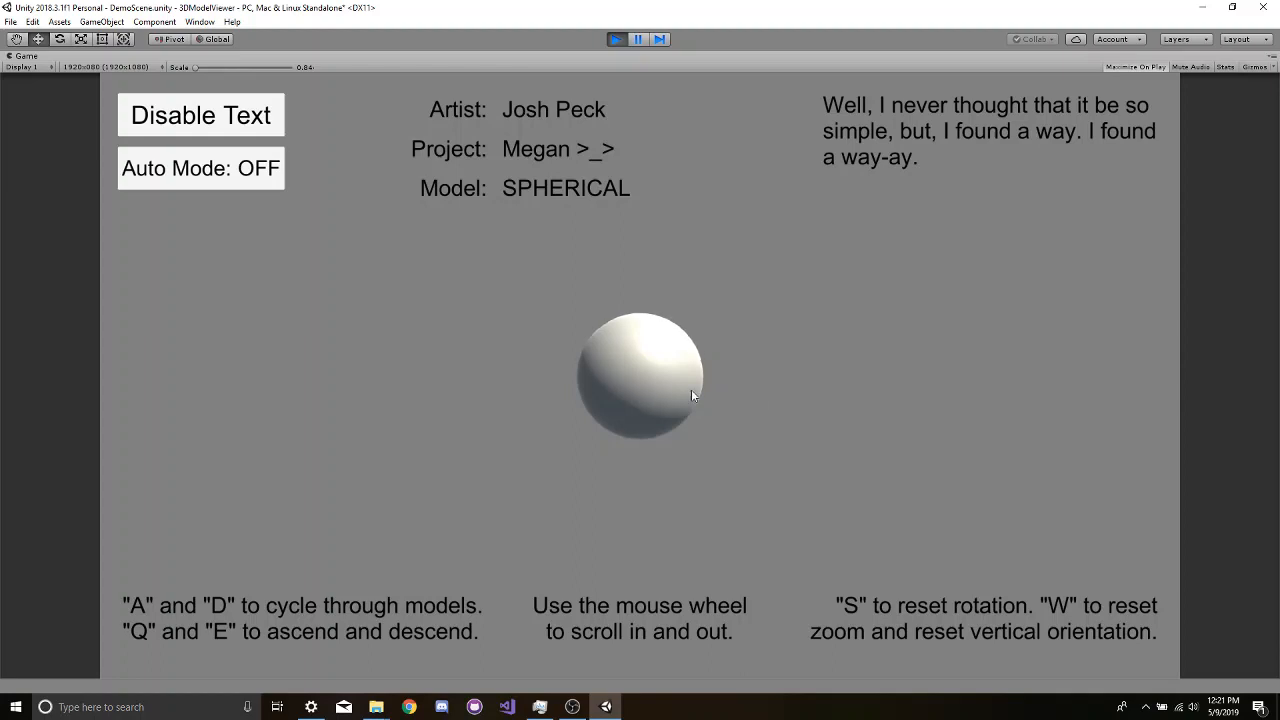
pyautogui.press('d')
pyautogui.moveTo(691, 390); pyautogui.dragTo(700, 249)
pyautogui.scroll(3, 676, 325)
pyautogui.scroll(4, 631, 363)
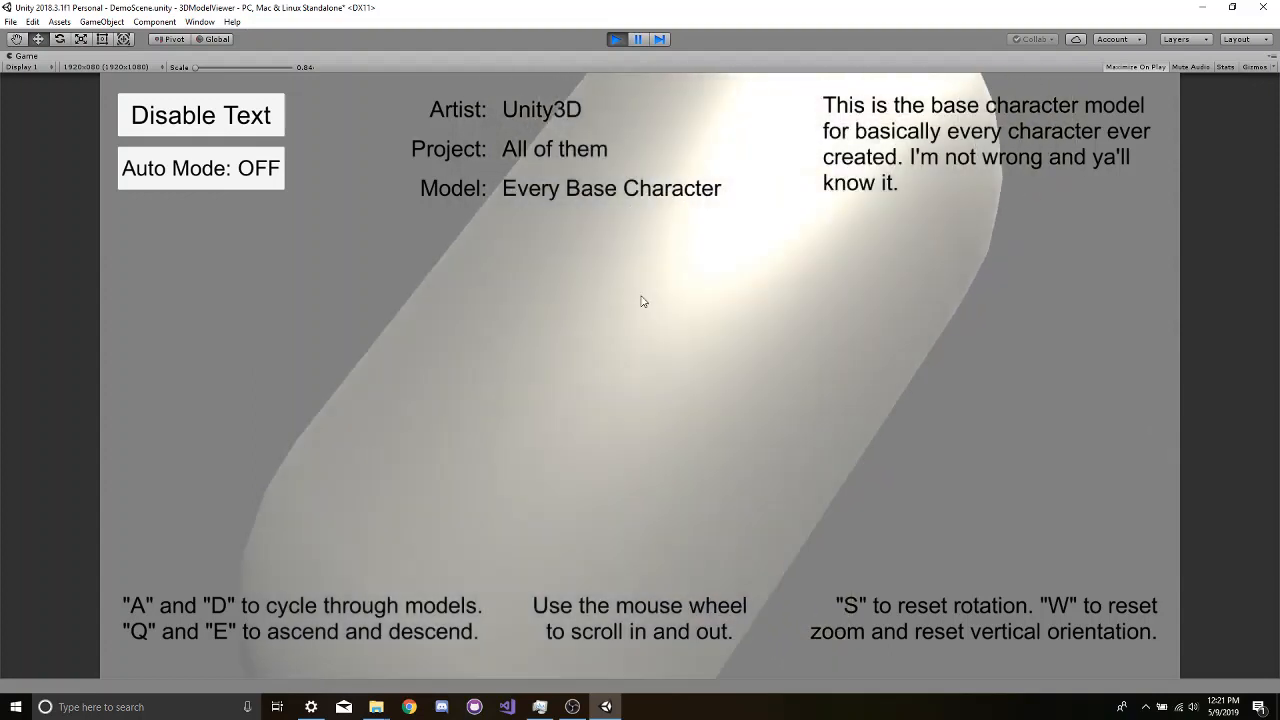
pyautogui.moveTo(643, 301); pyautogui.dragTo(500, 260)
pyautogui.scroll(-3, 777, 194)
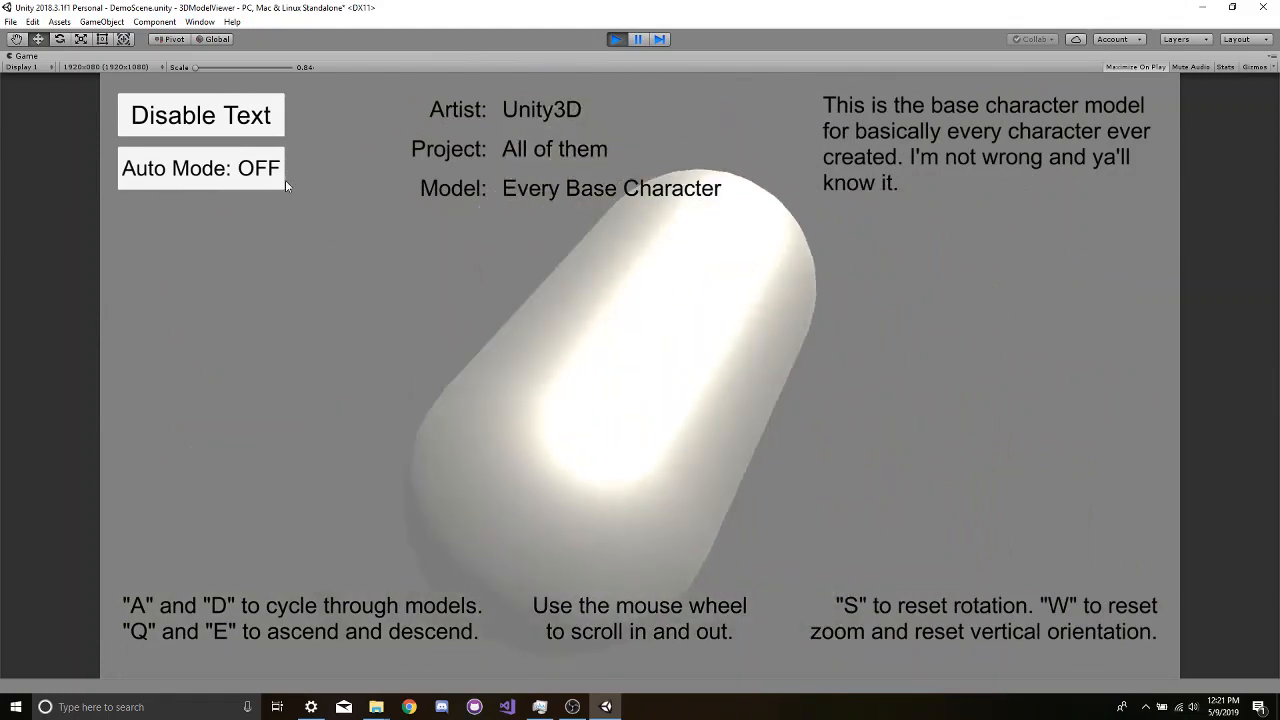
pyautogui.moveTo(285, 180); pyautogui.dragTo(208, 115)
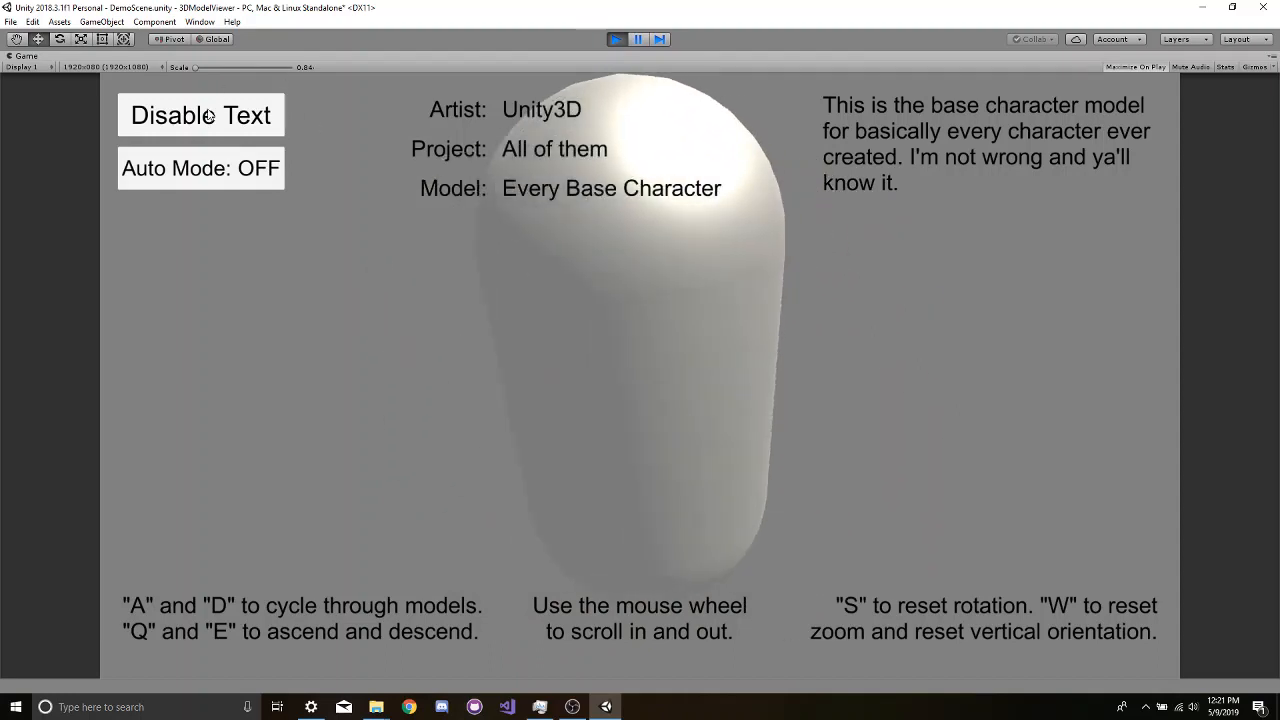
# - Test hiding and restoring the info text while cycling between Every Base Character and Water Bottle, ending on Water Bottle
pyautogui.click(208, 115)
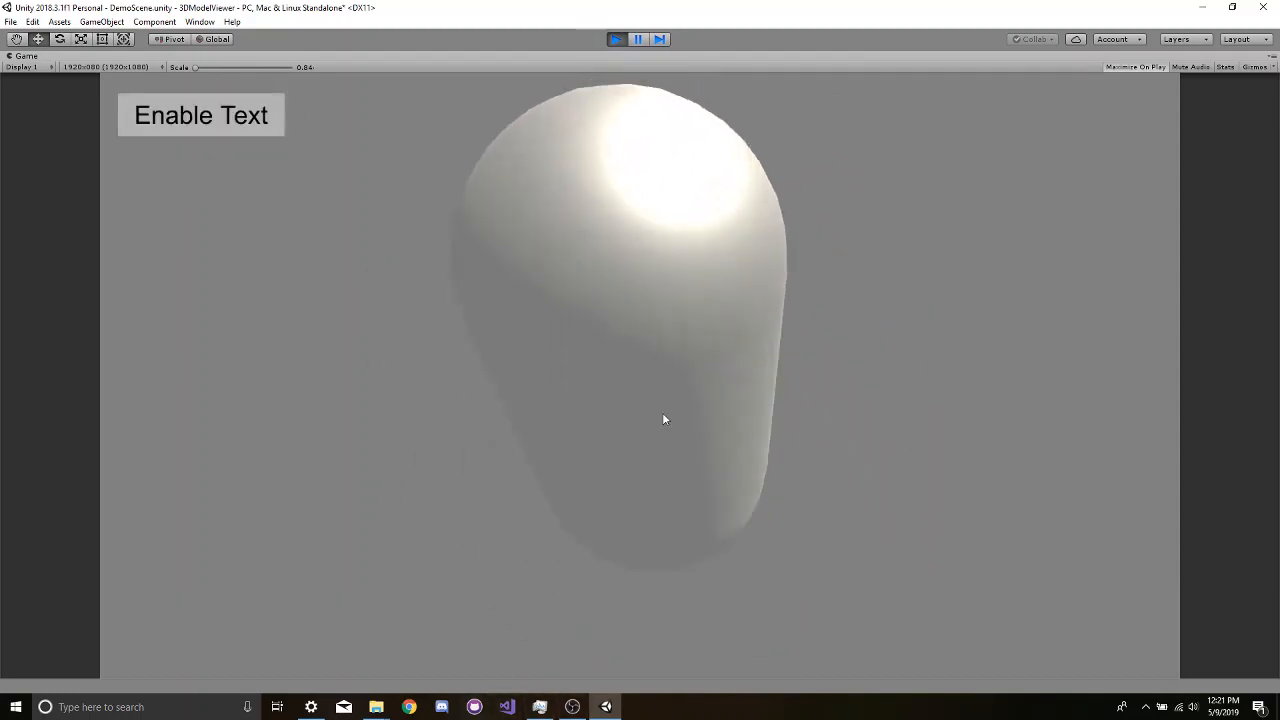
pyautogui.press('Right')
pyautogui.scroll(-5, 754, 283)
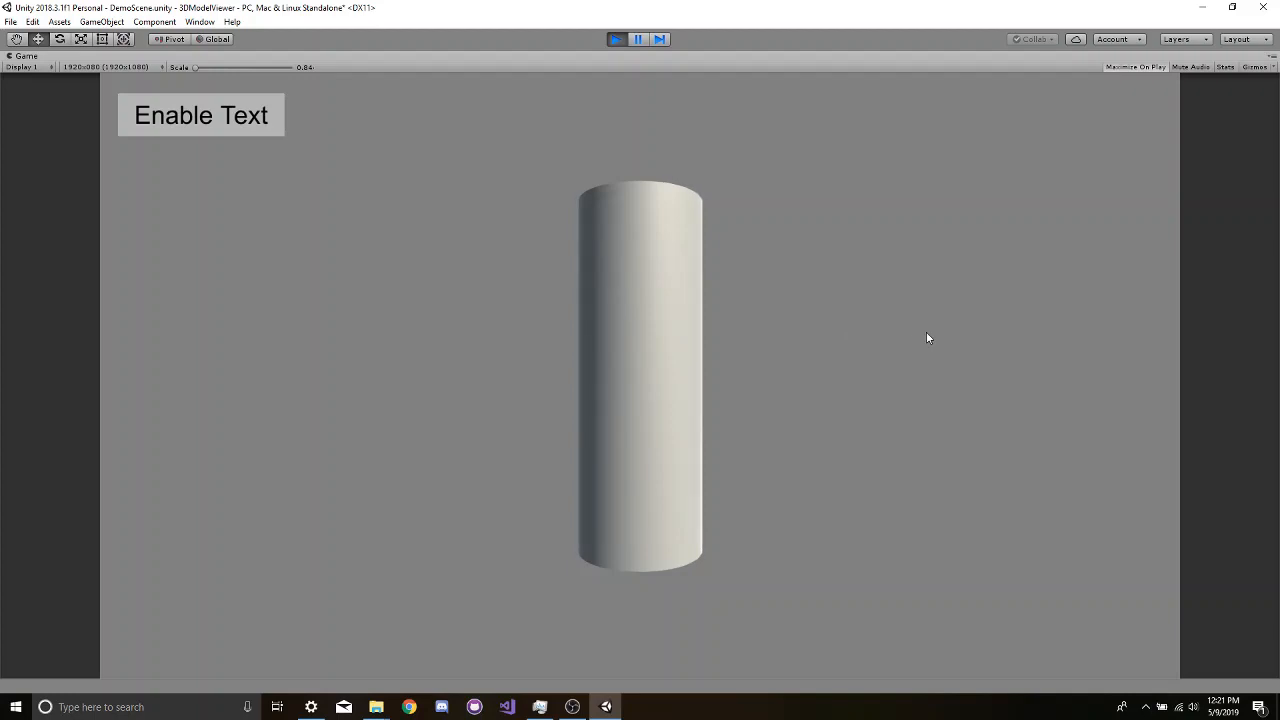
pyautogui.press('d')
pyautogui.click(248, 121)
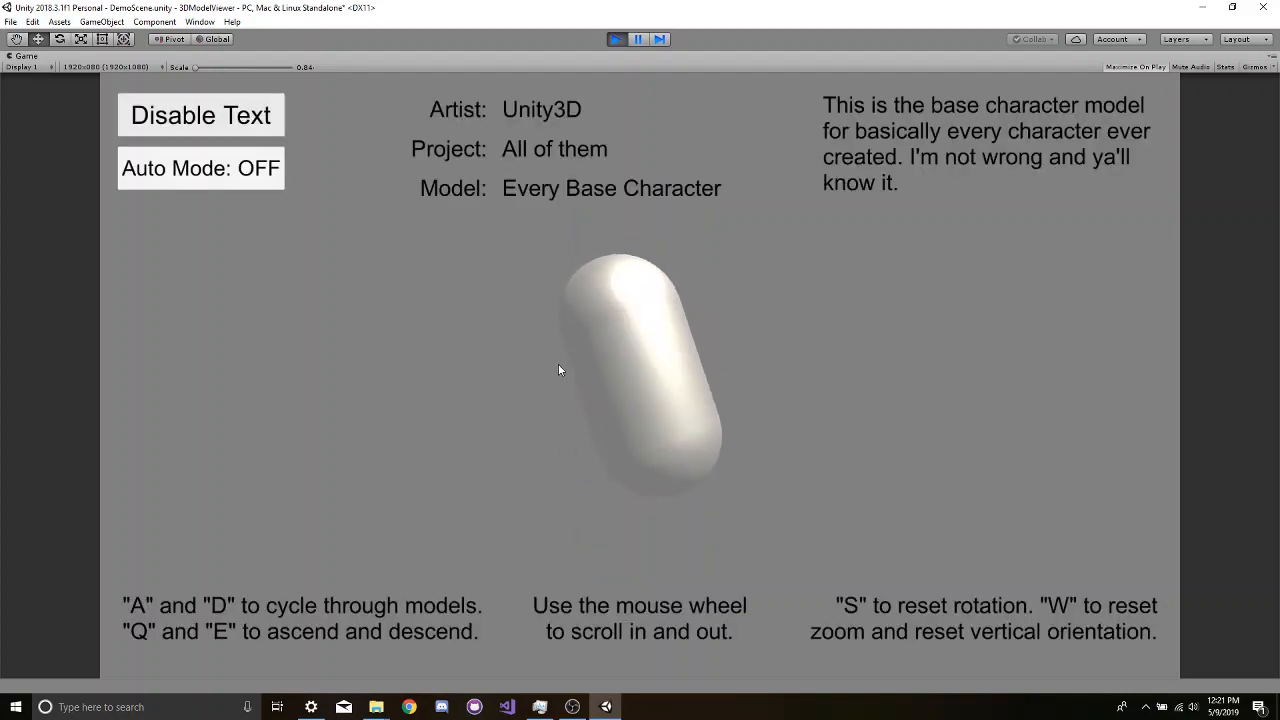
pyautogui.moveTo(559, 370); pyautogui.dragTo(623, 400)
pyautogui.press('d')
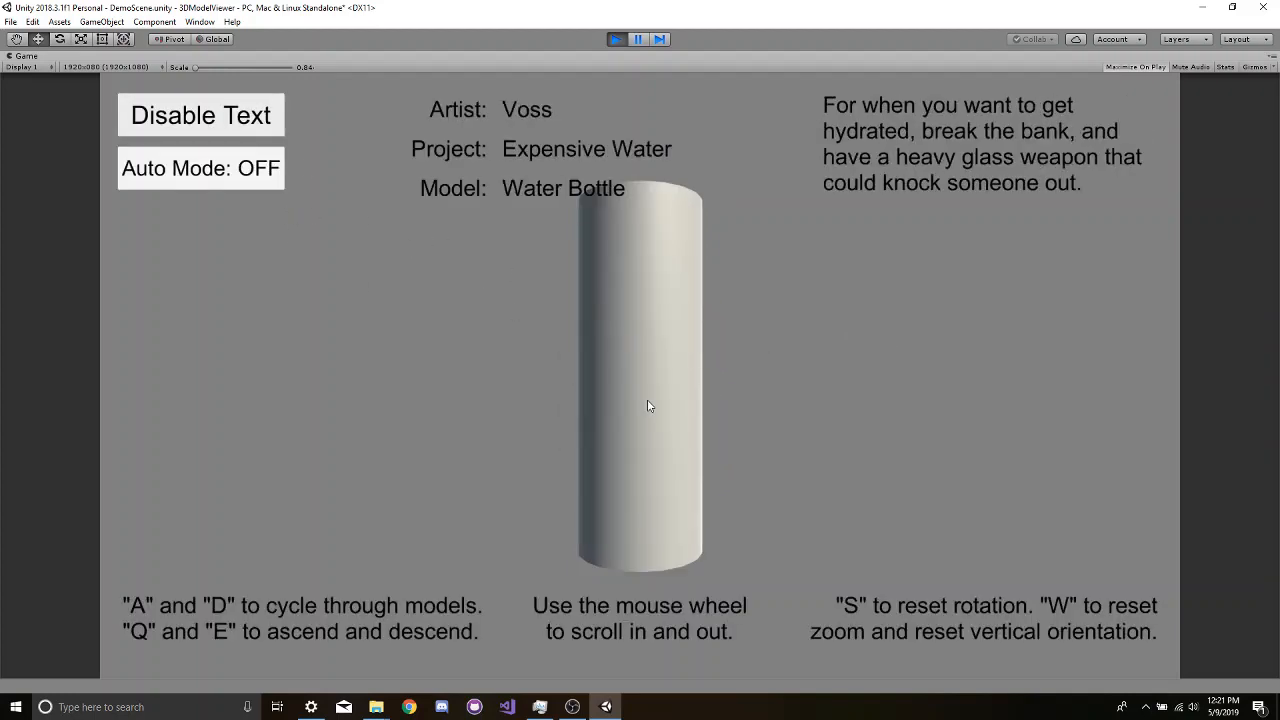
# - Test ascending, descending, zooming in and resetting the view on the Water Bottle model
pyautogui.press('q')
pyautogui.press('e')
pyautogui.press('w')
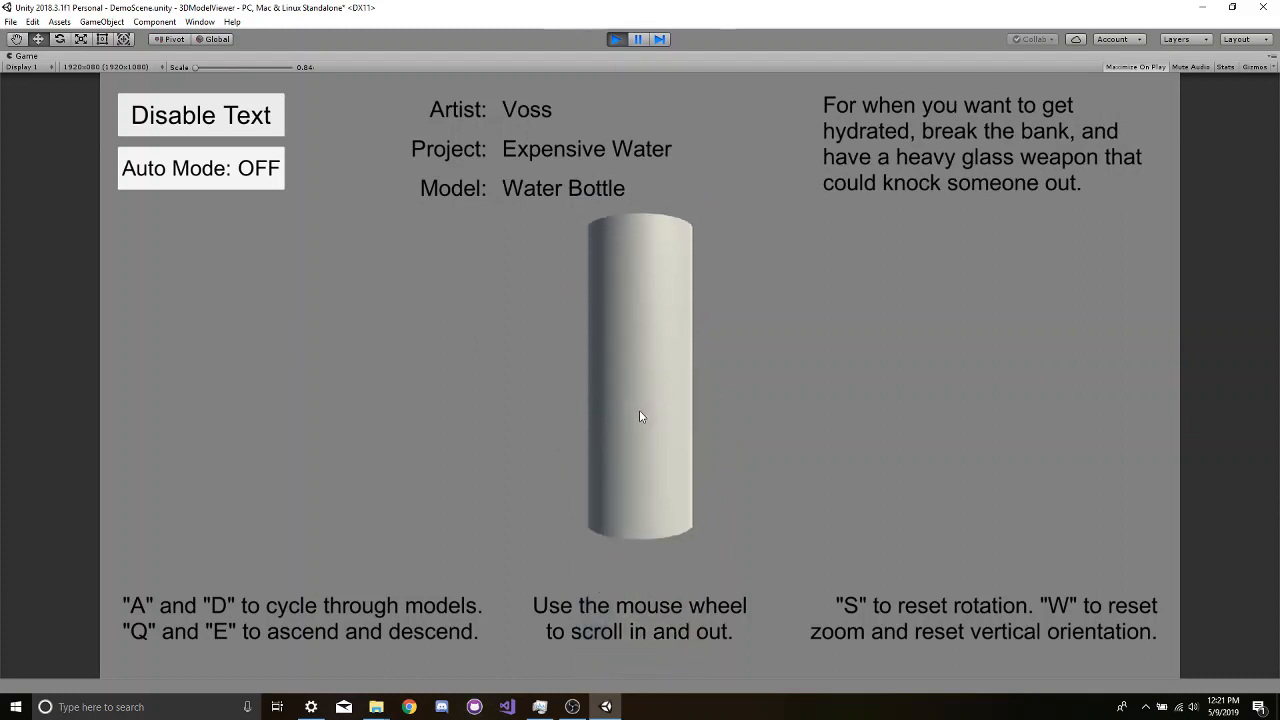
pyautogui.press('q')
pyautogui.press('e')
pyautogui.press('q')
pyautogui.press('e')
pyautogui.scroll(3, 638, 402)
pyautogui.scroll(3, 637, 398)
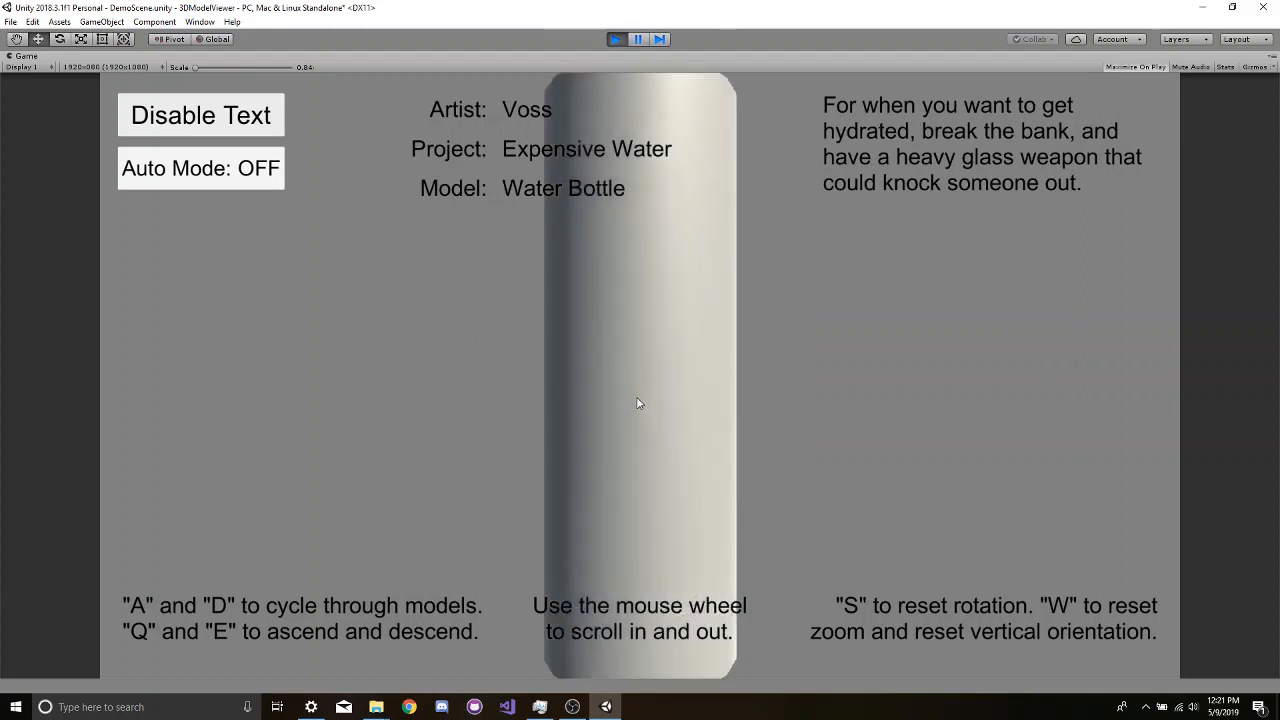
pyautogui.press('q')
pyautogui.press('e')
pyautogui.press('w')
pyautogui.scroll(1, 639, 399)
pyautogui.scroll(3, 640, 404)
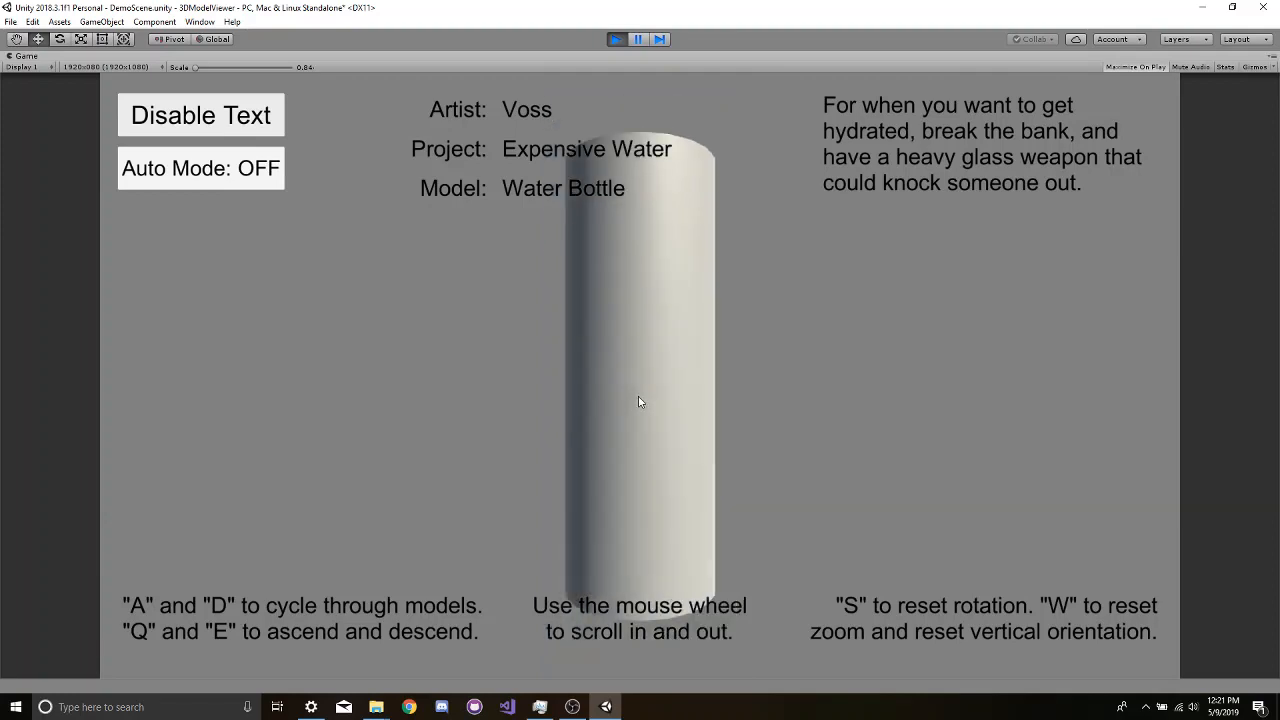
pyautogui.press('q')
pyautogui.press('e')
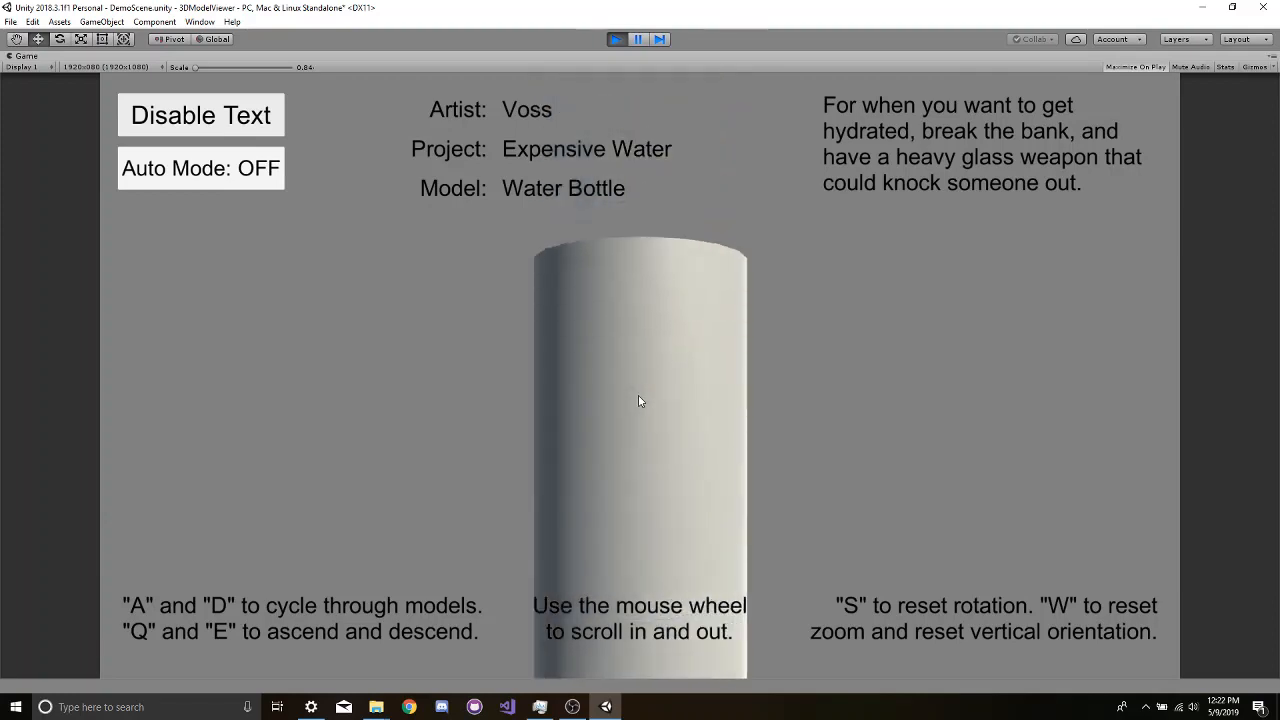
# - Test zooming in and out, ascending, descending and resetting the view on the Water Bottle model
pyautogui.press('w')
pyautogui.scroll(1, 639, 401)
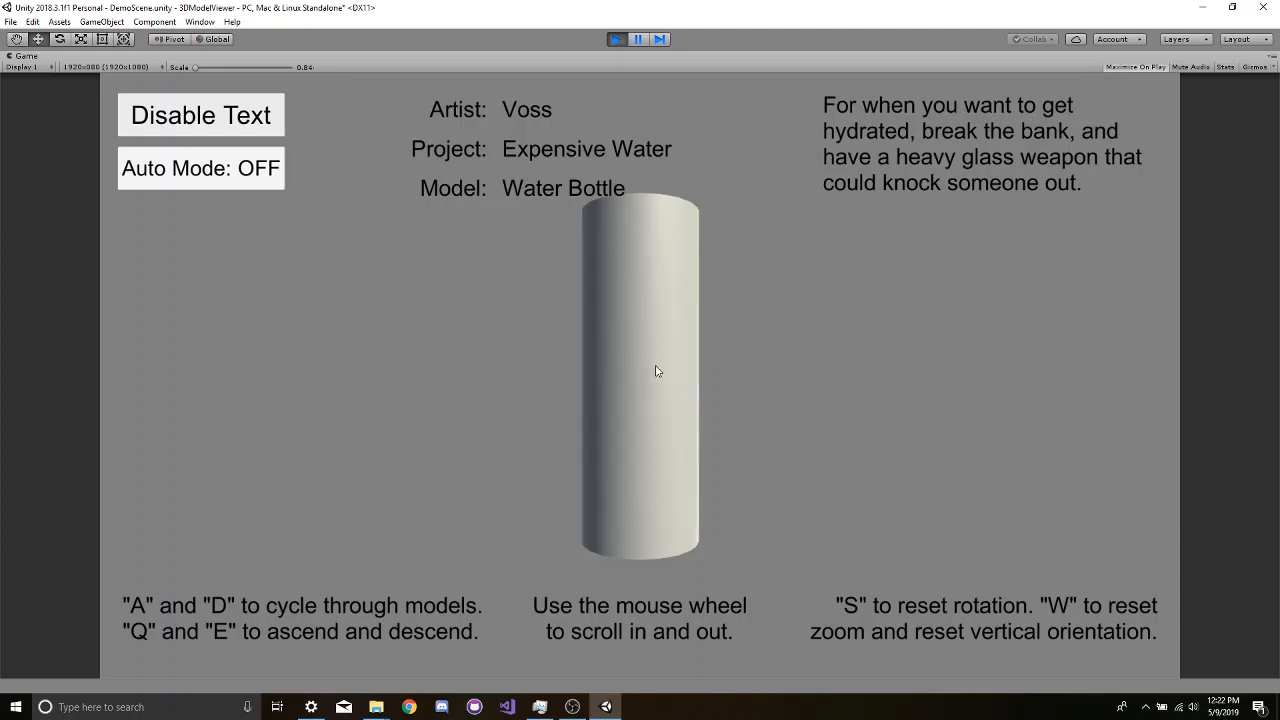
pyautogui.scroll(-1, 650, 372)
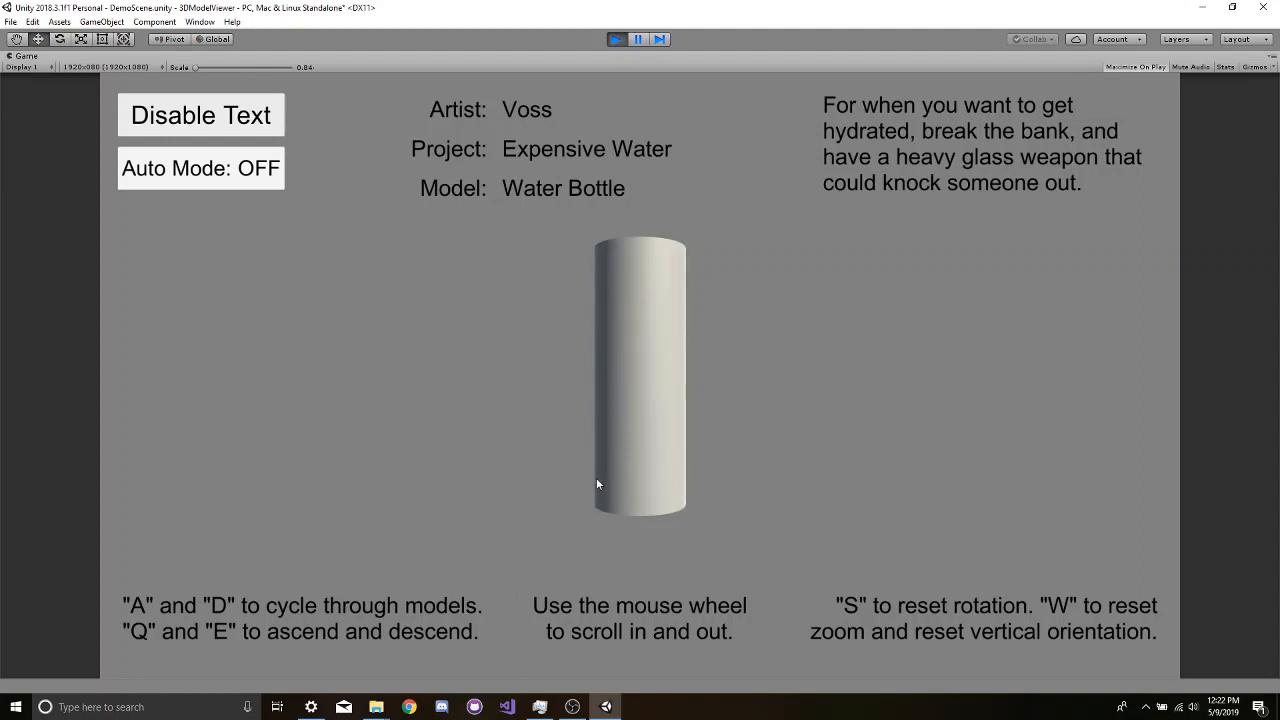
pyautogui.press('q')
pyautogui.press('e')
pyautogui.press('w')
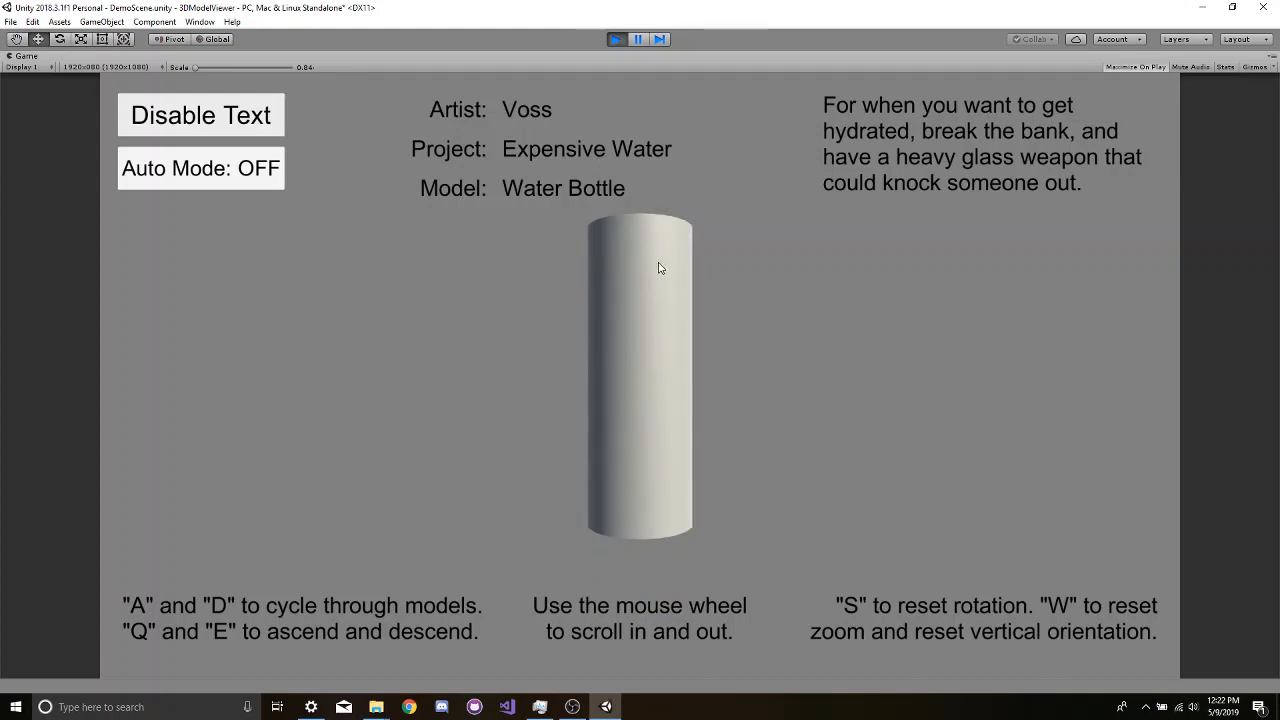
# - Cycle to Every Base Character and test rotating it, moving it vertically and resetting its vertical orientation
pyautogui.press('d')
pyautogui.moveTo(630, 344); pyautogui.dragTo(645, 428)
pyautogui.press('e')
pyautogui.press('e')
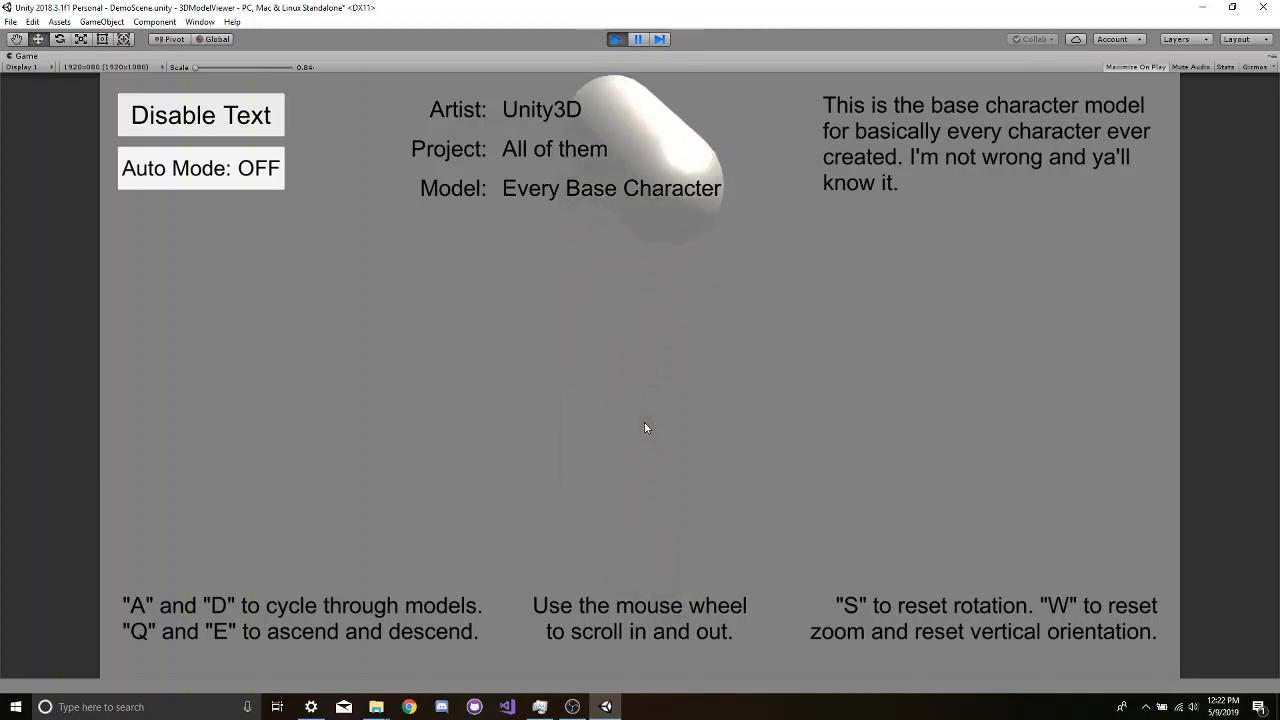
pyautogui.press('w')
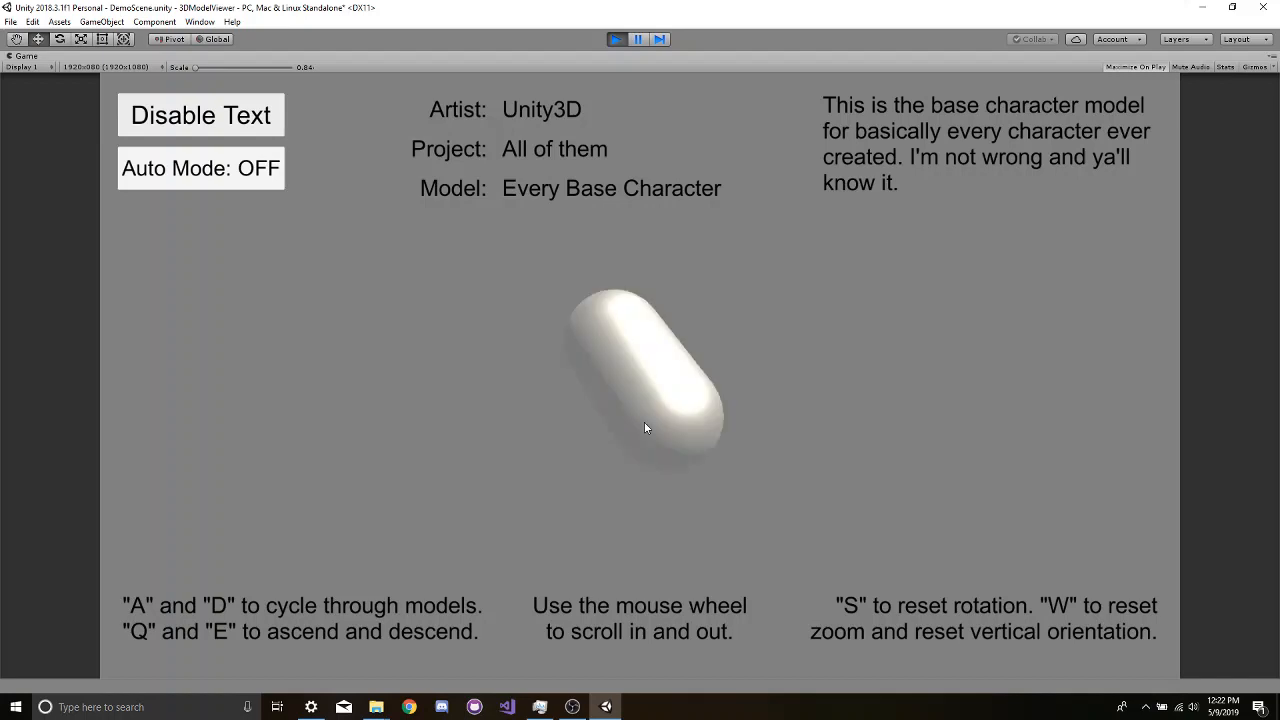
pyautogui.moveTo(646, 426); pyautogui.dragTo(600, 440)
# - Cycle past Water Bottle to Capsule, rotate that model, and continue cycling to The Cube Monster
pyautogui.press('d')
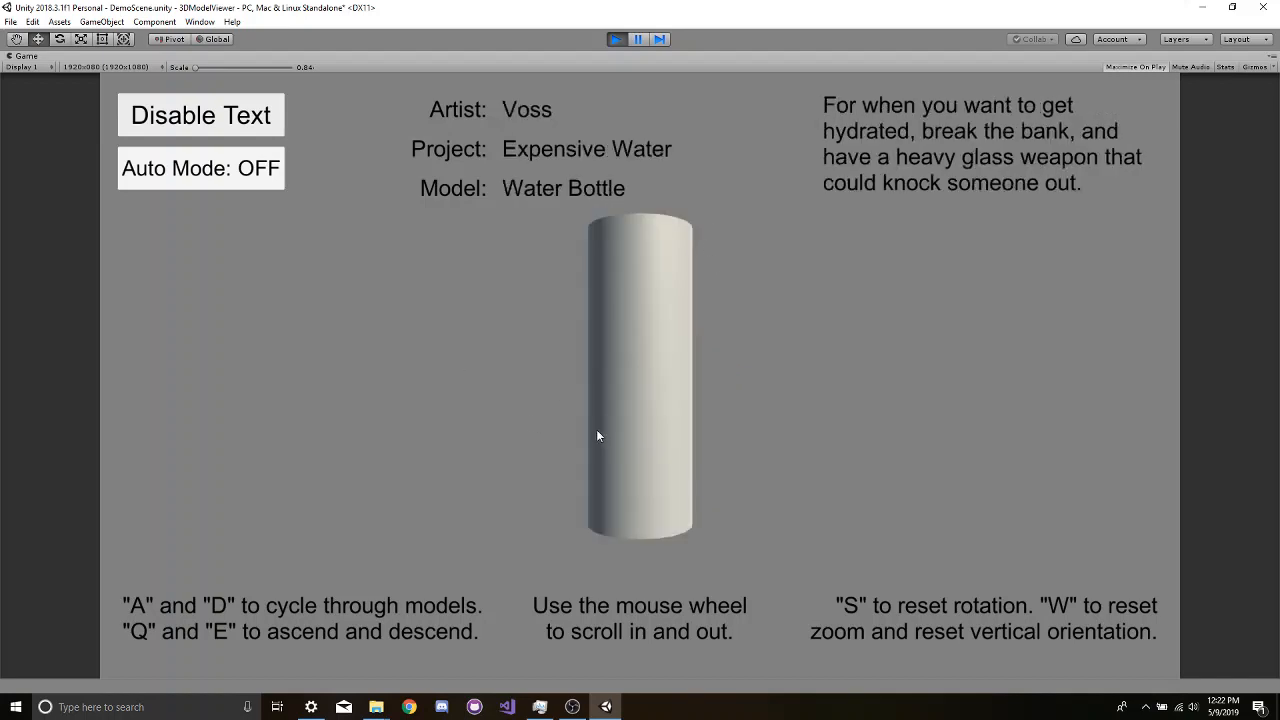
pyautogui.press('d')
pyautogui.moveTo(548, 557); pyautogui.dragTo(941, 388)
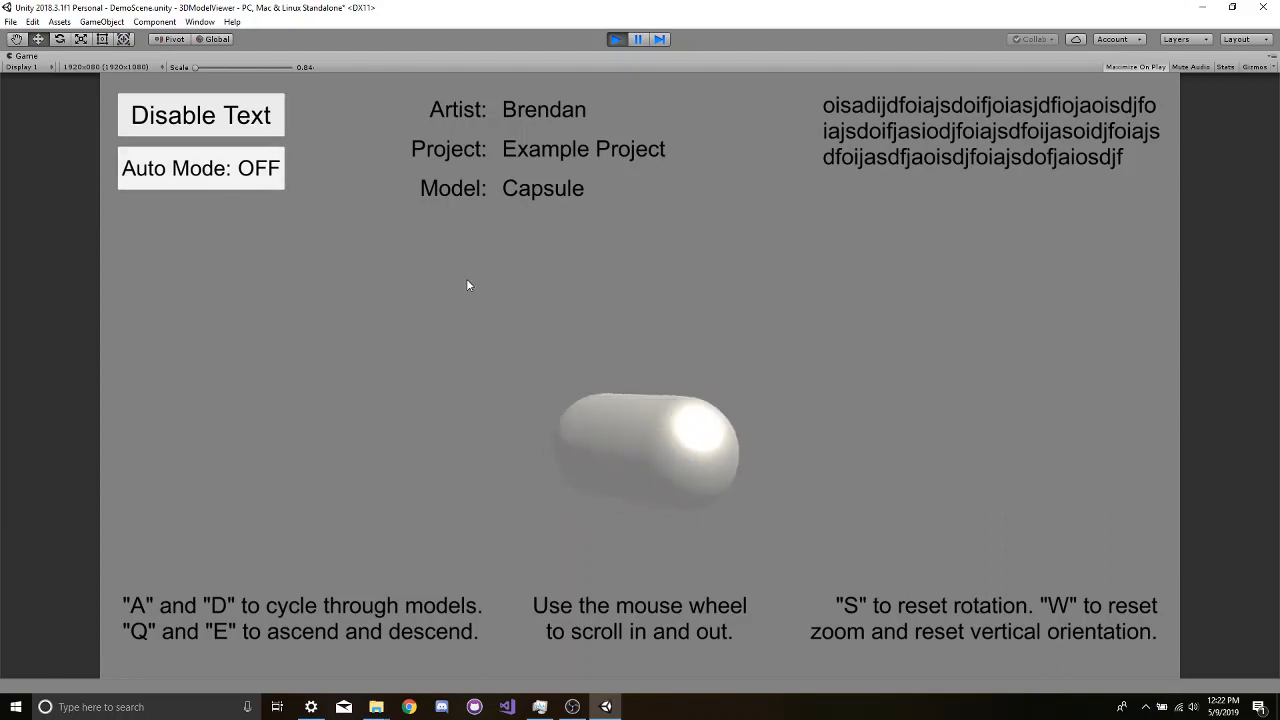
pyautogui.press('d')
pyautogui.press('d')
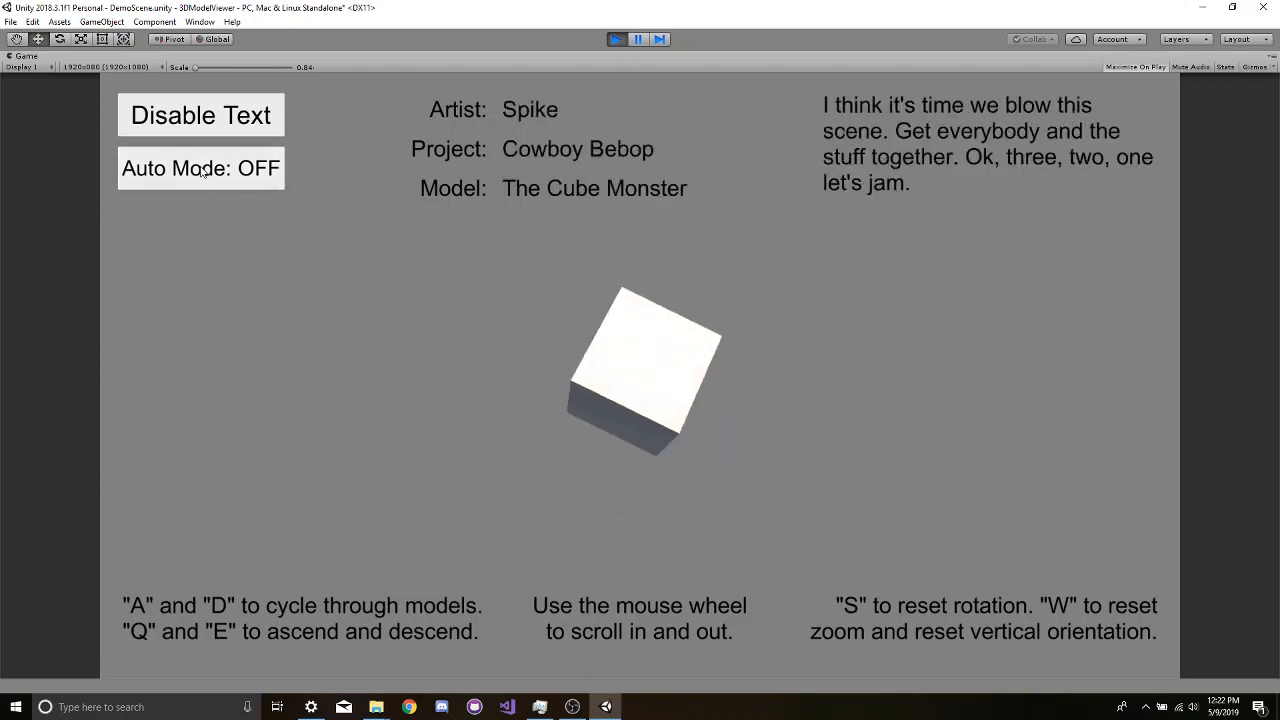
# - Test switching Auto Mode on and off, hiding and restoring the info text while it runs, and leave Auto Mode on
pyautogui.click(206, 170)
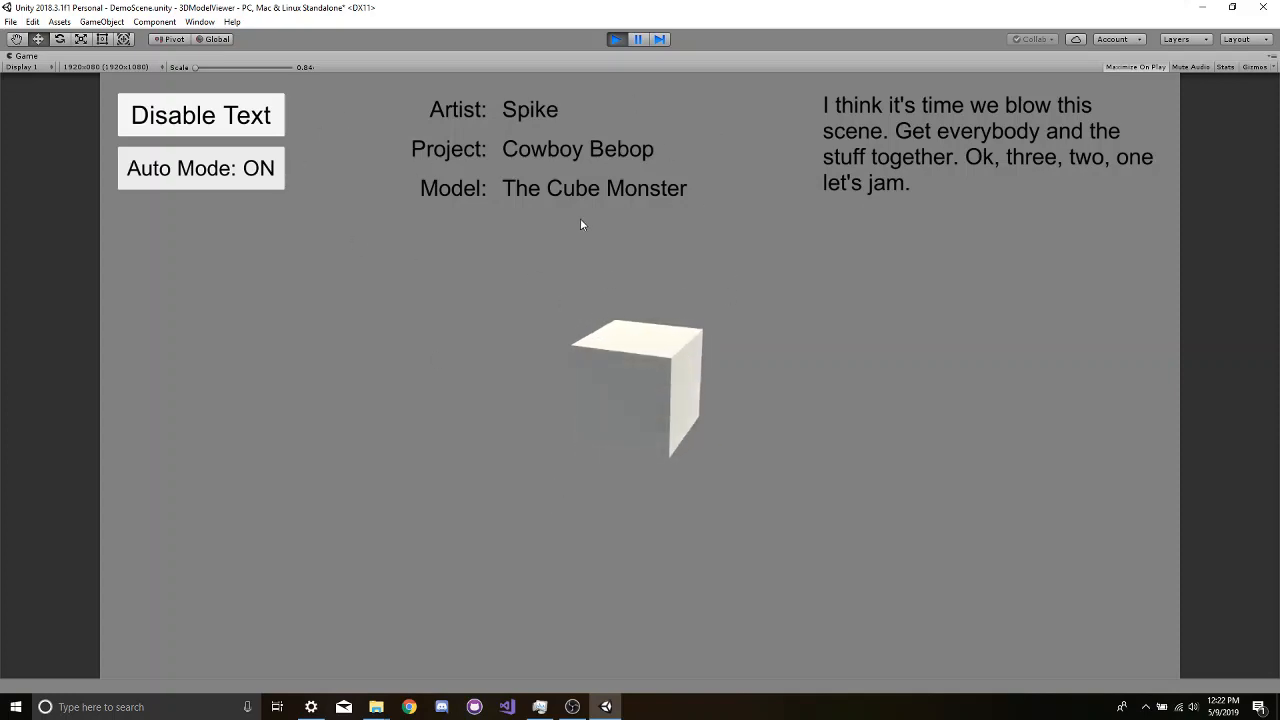
pyautogui.click(200, 115)
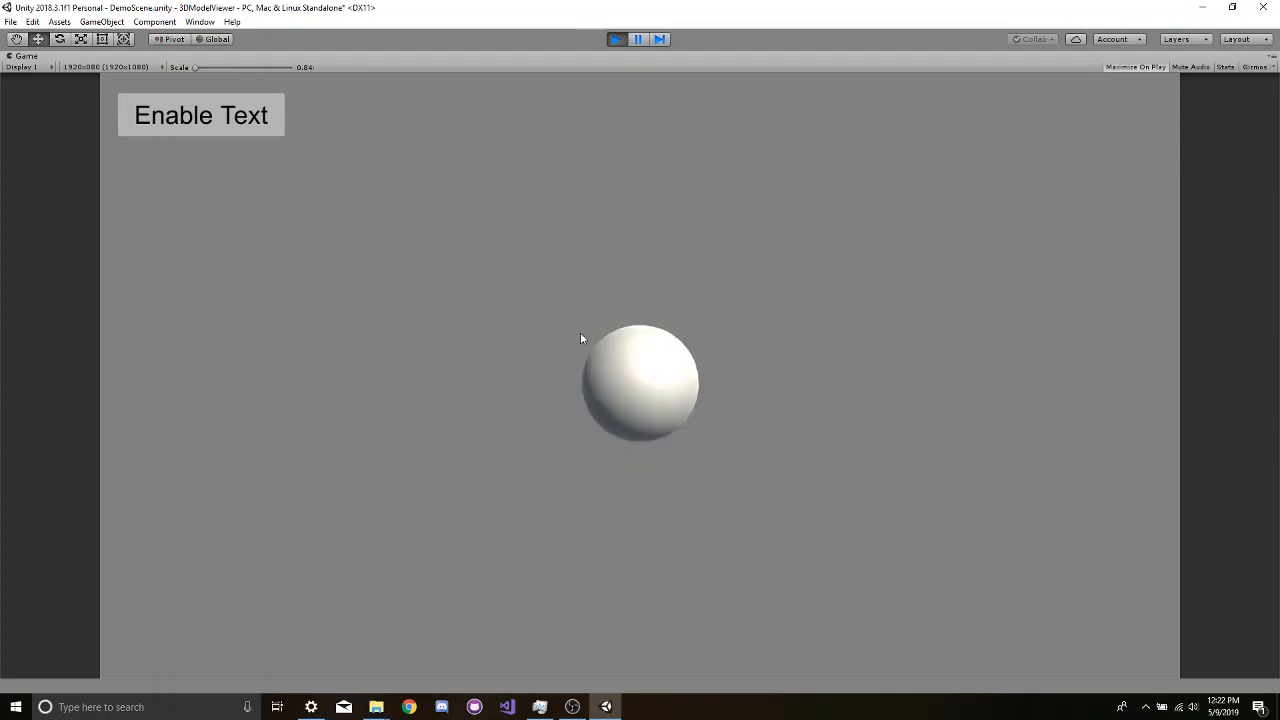
pyautogui.click(230, 125)
pyautogui.click(224, 178)
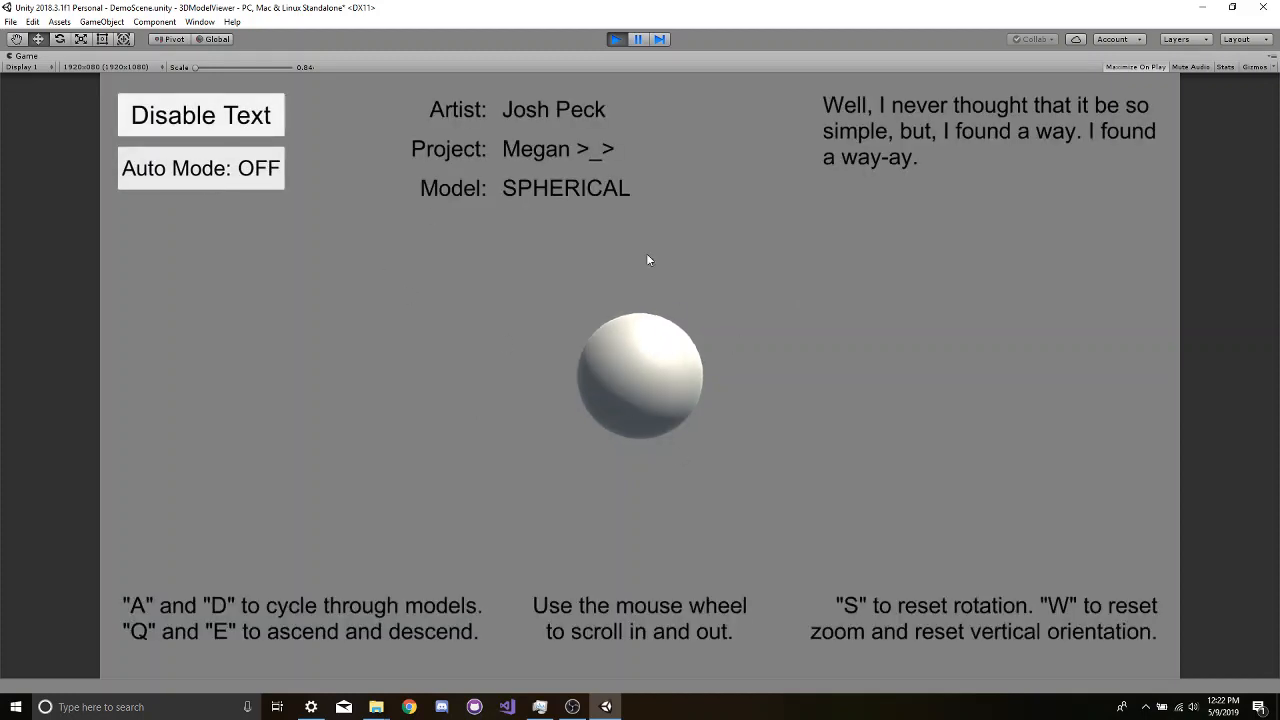
pyautogui.click(241, 166)
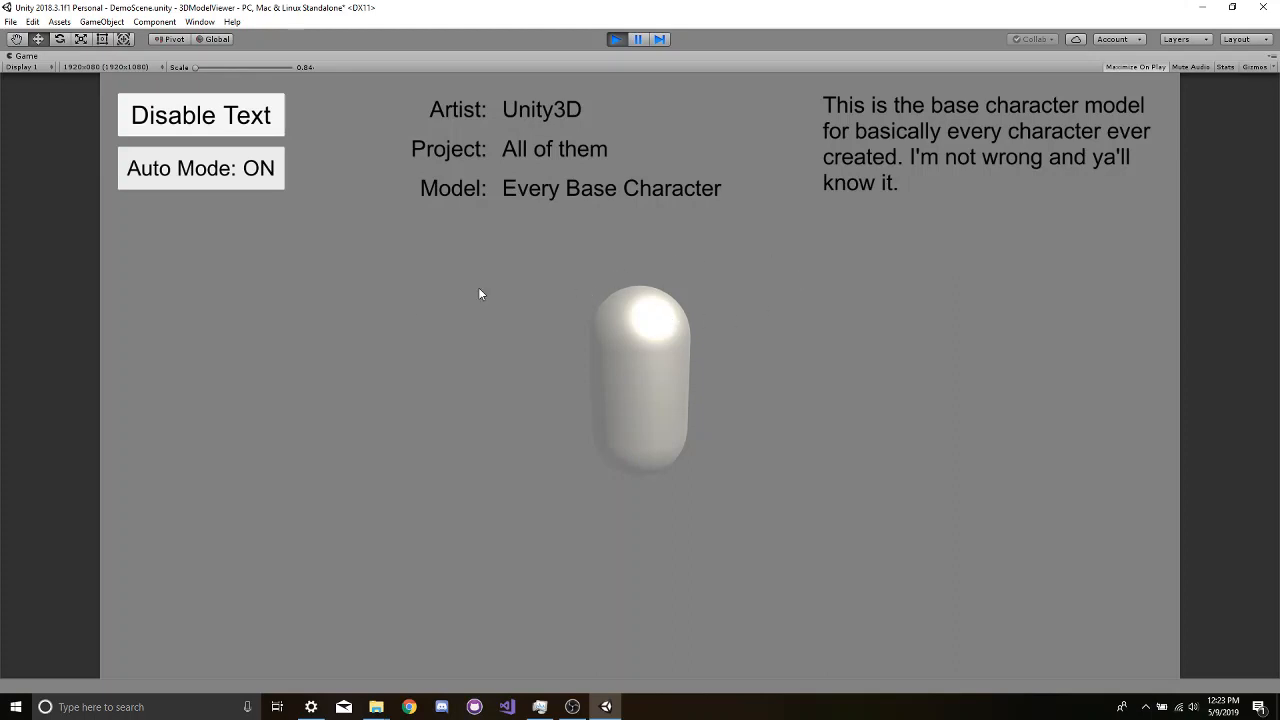
# - Stop the running scene and select the CapsuleThingy object under HostOfAllModels
pyautogui.click(638, 39)
pyautogui.click(614, 40)
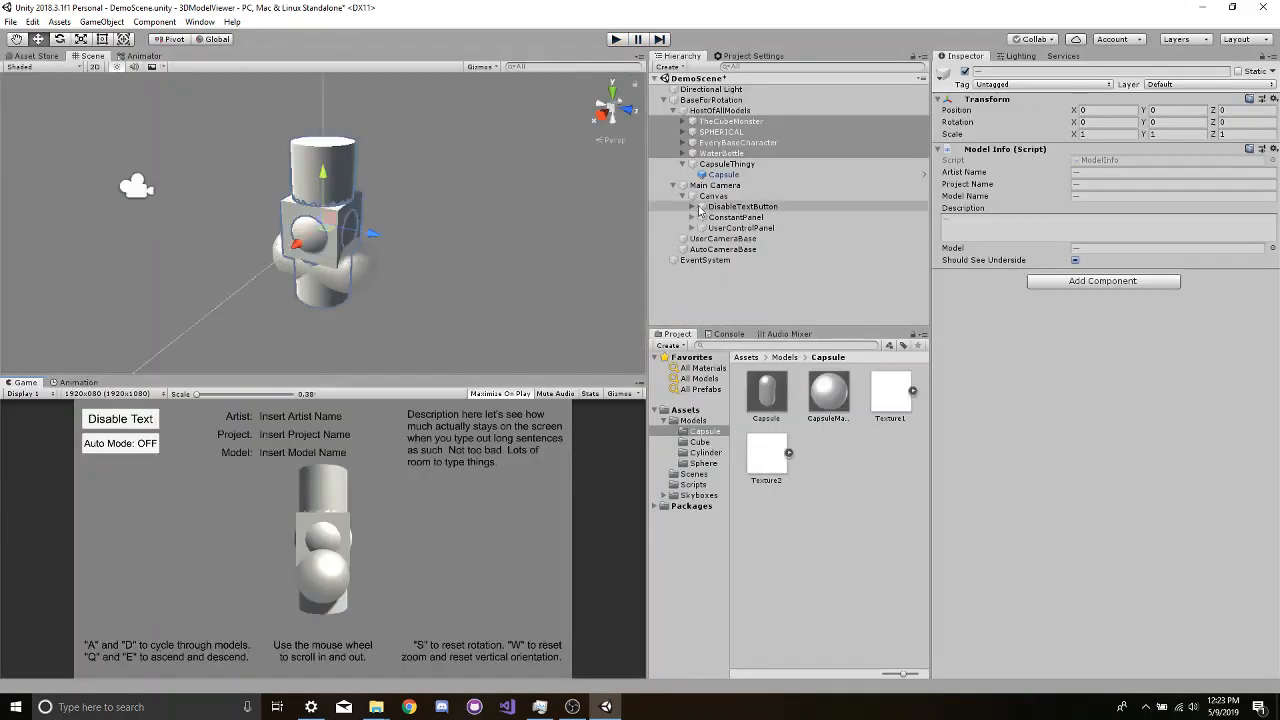
pyautogui.click(710, 166)
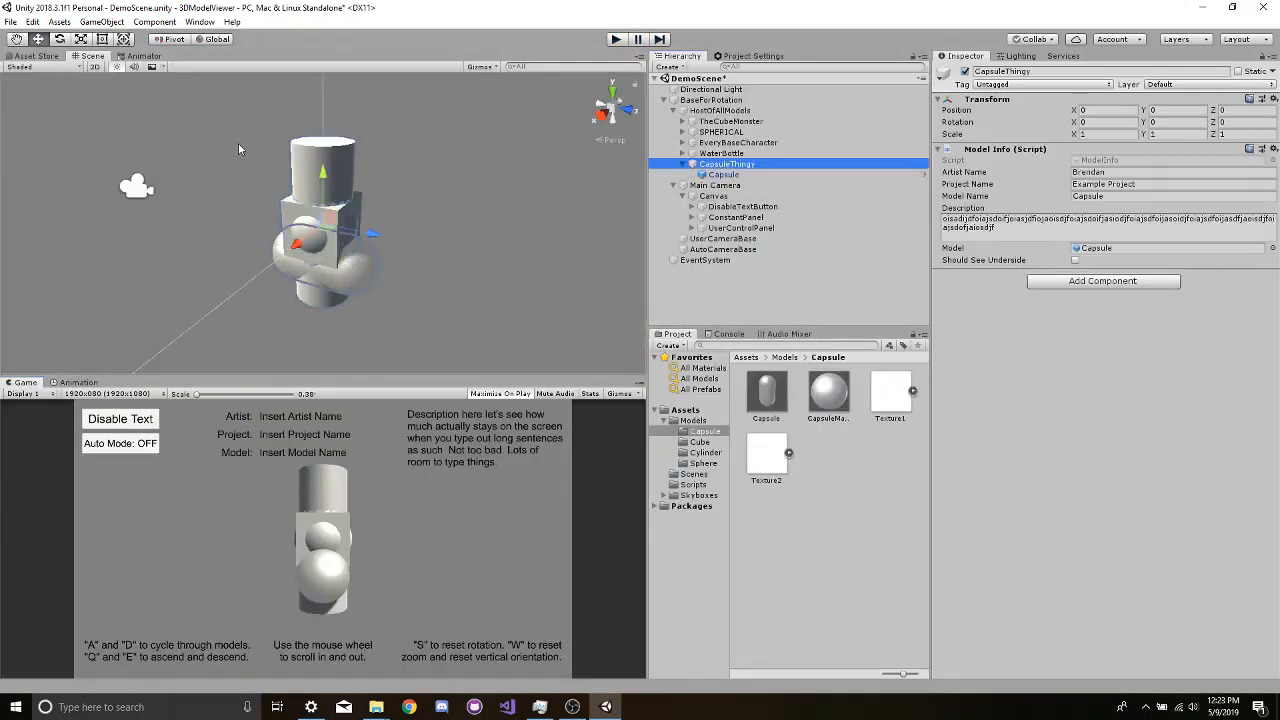
# - Look at the Animator view, collapse CapsuleThingy in the hierarchy and return to the Scene view
pyautogui.click(140, 56)
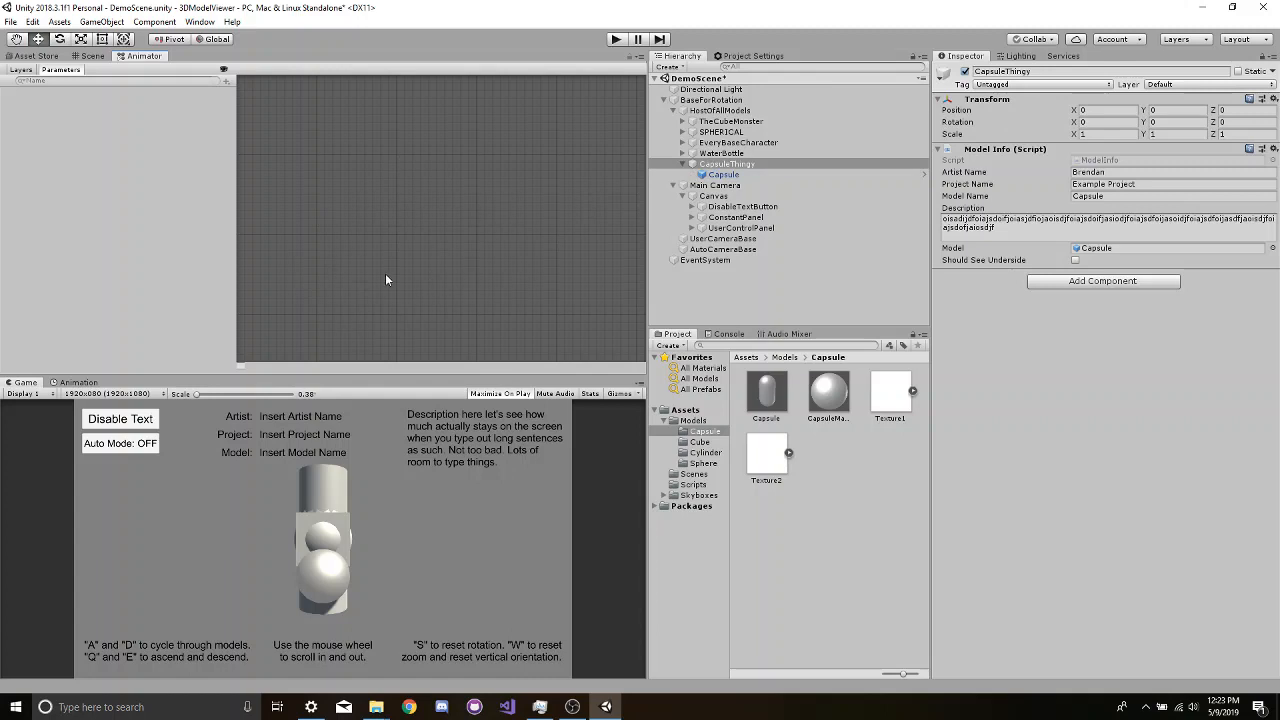
pyautogui.click(681, 165)
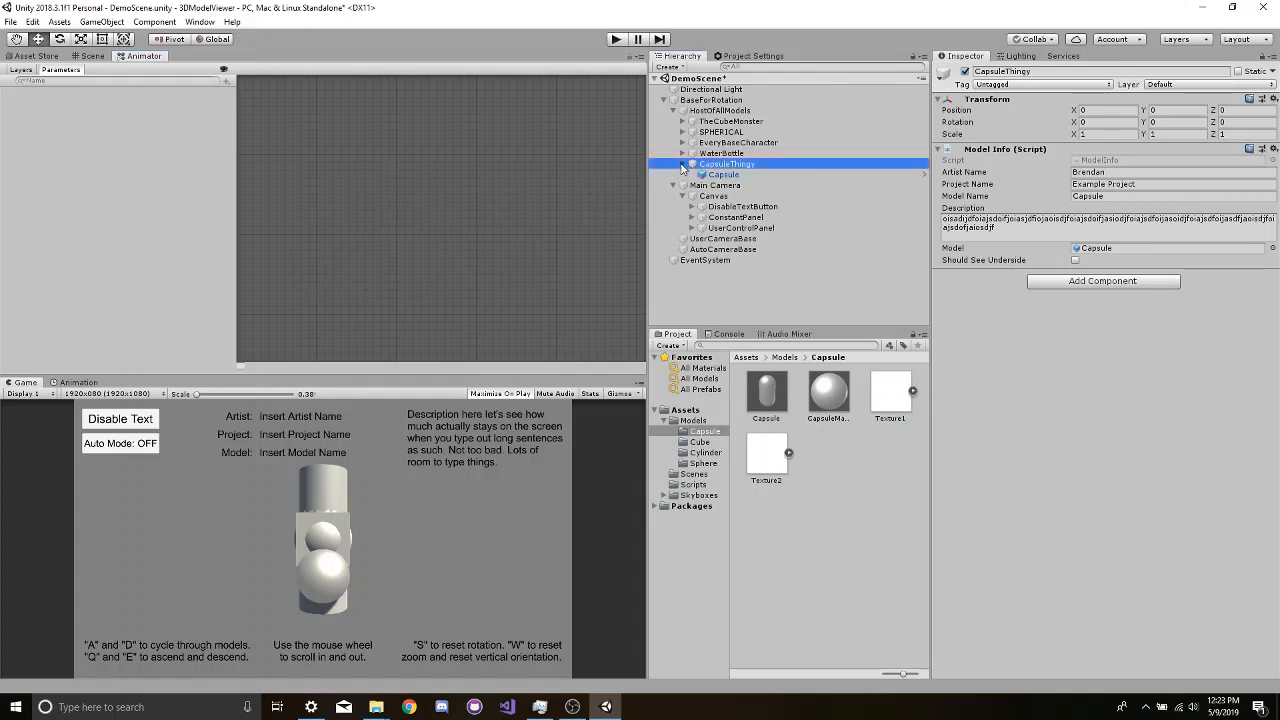
pyautogui.click(681, 164)
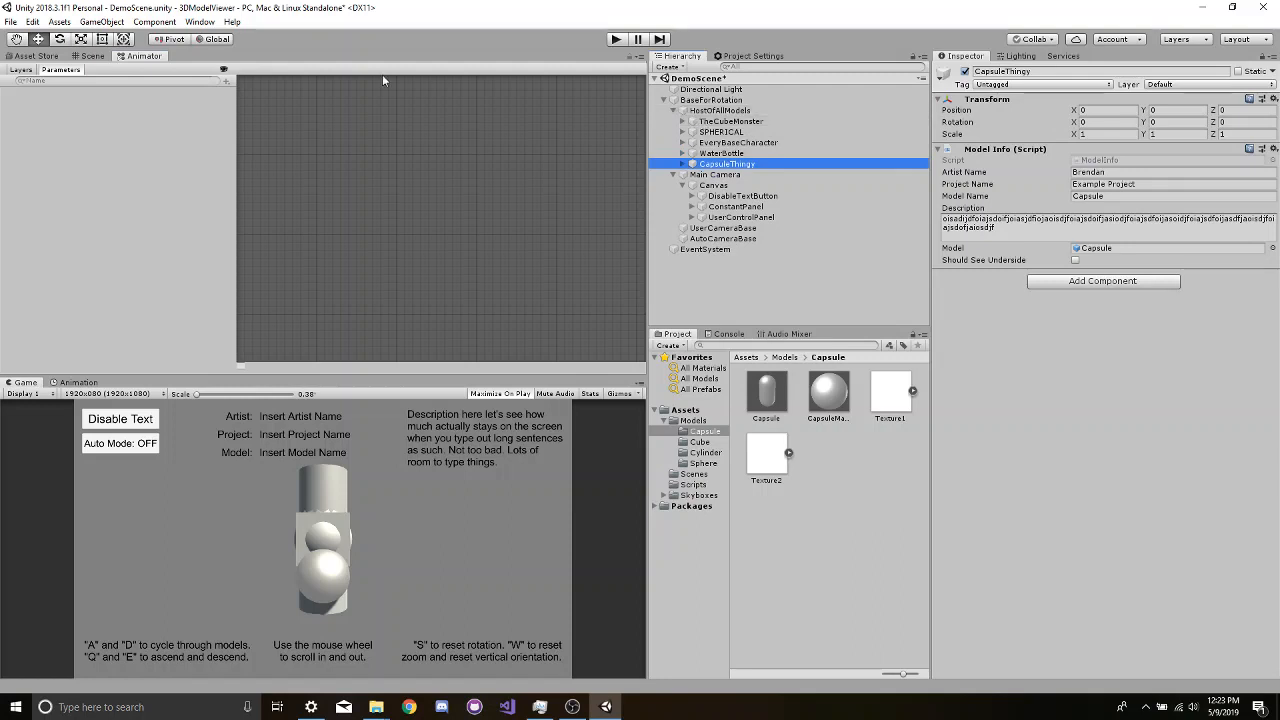
pyautogui.click(80, 58)
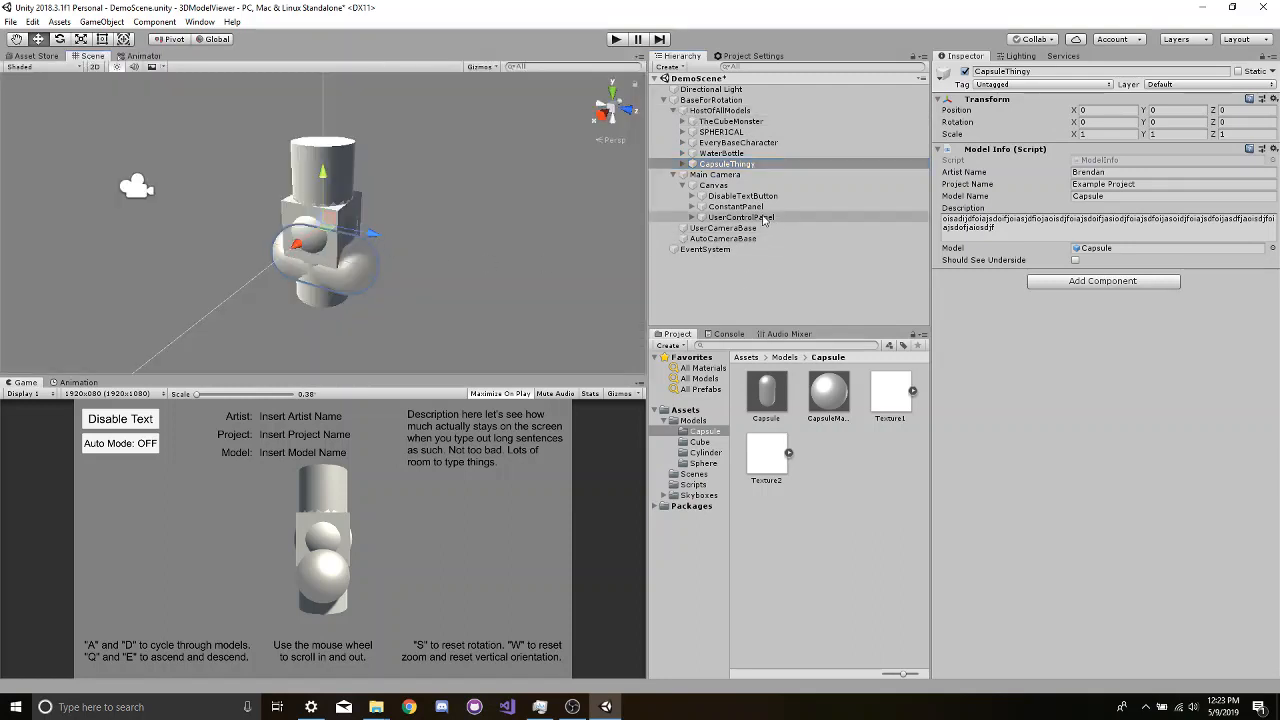
# - Try deleting TheCubeMonster, SPHERICAL, EveryBaseCharacter and WaterBottle from HostOfAllModels, and undo the deletion
pyautogui.click(703, 123)
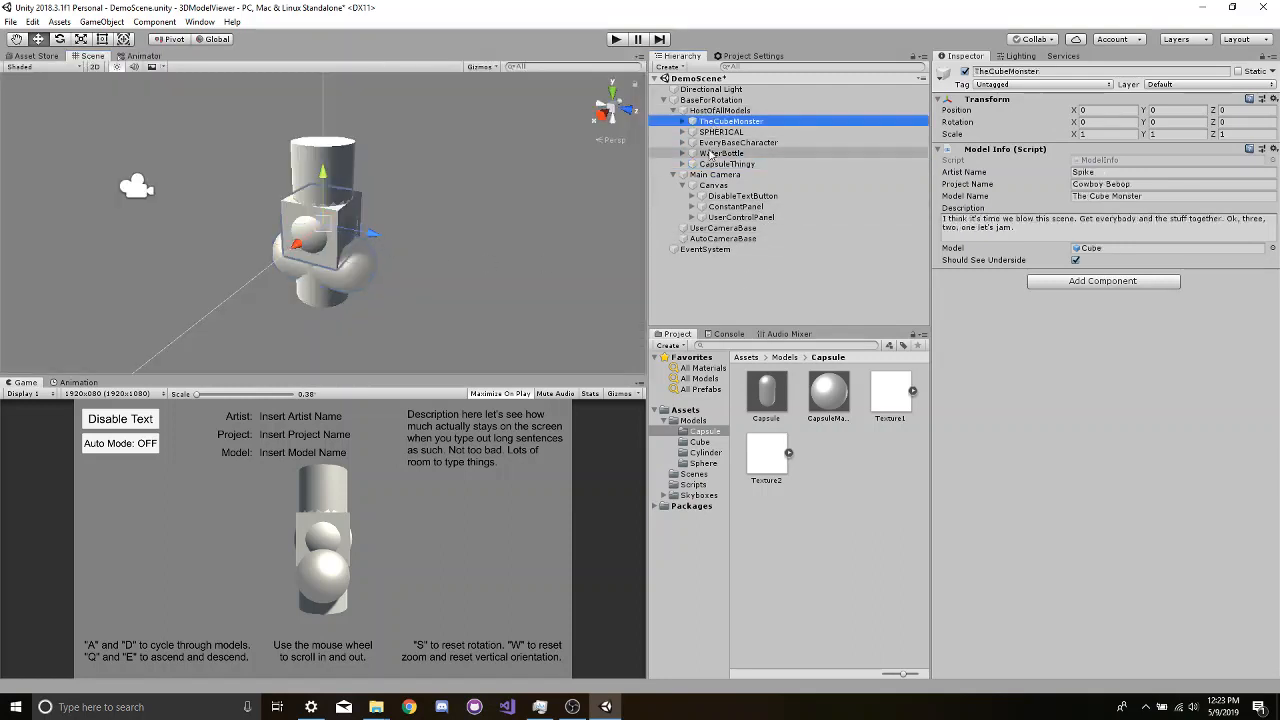
pyautogui.keyDown('shift'); pyautogui.click(711, 155); pyautogui.keyUp('shift')
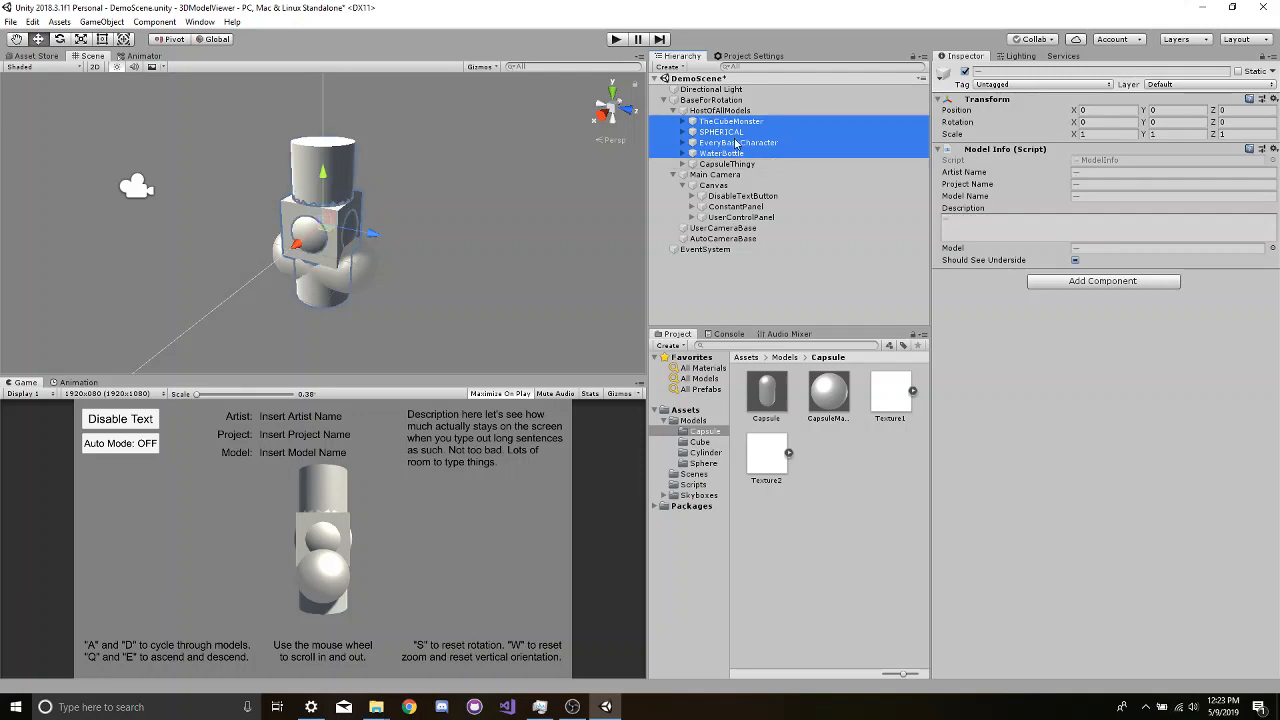
pyautogui.press('Delete')
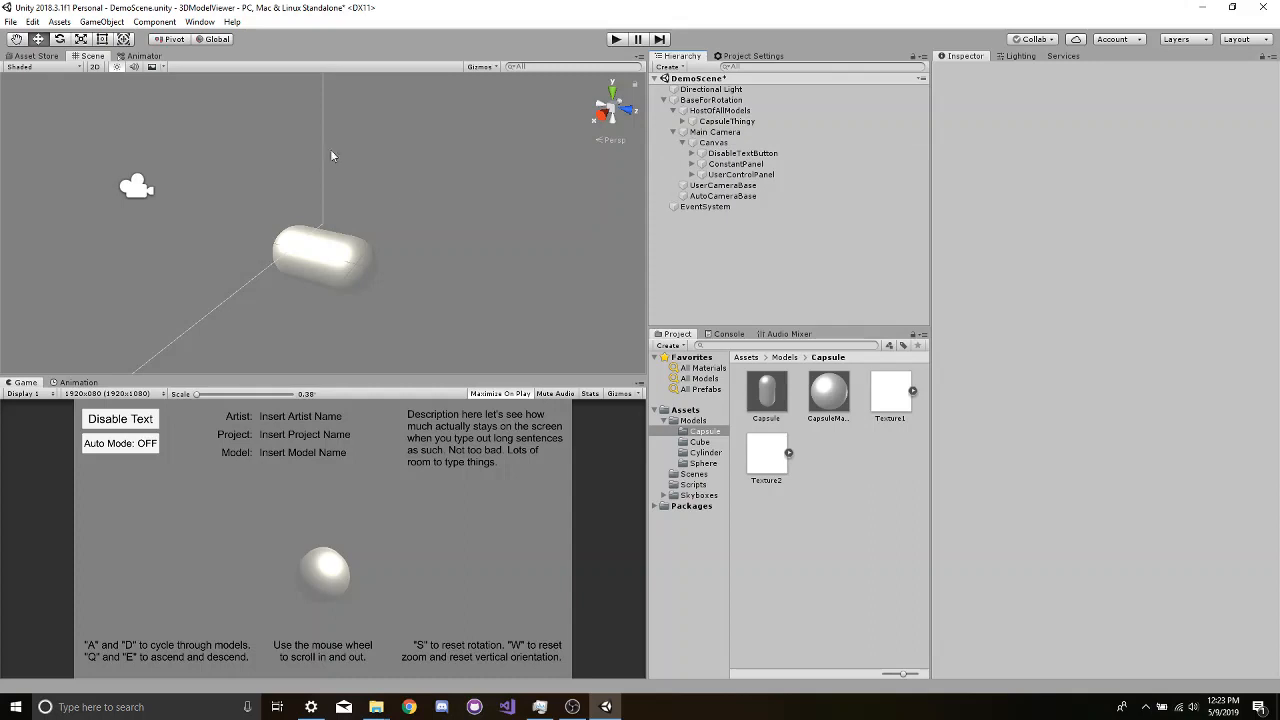
pyautogui.hotkey('ctrl', 'z')
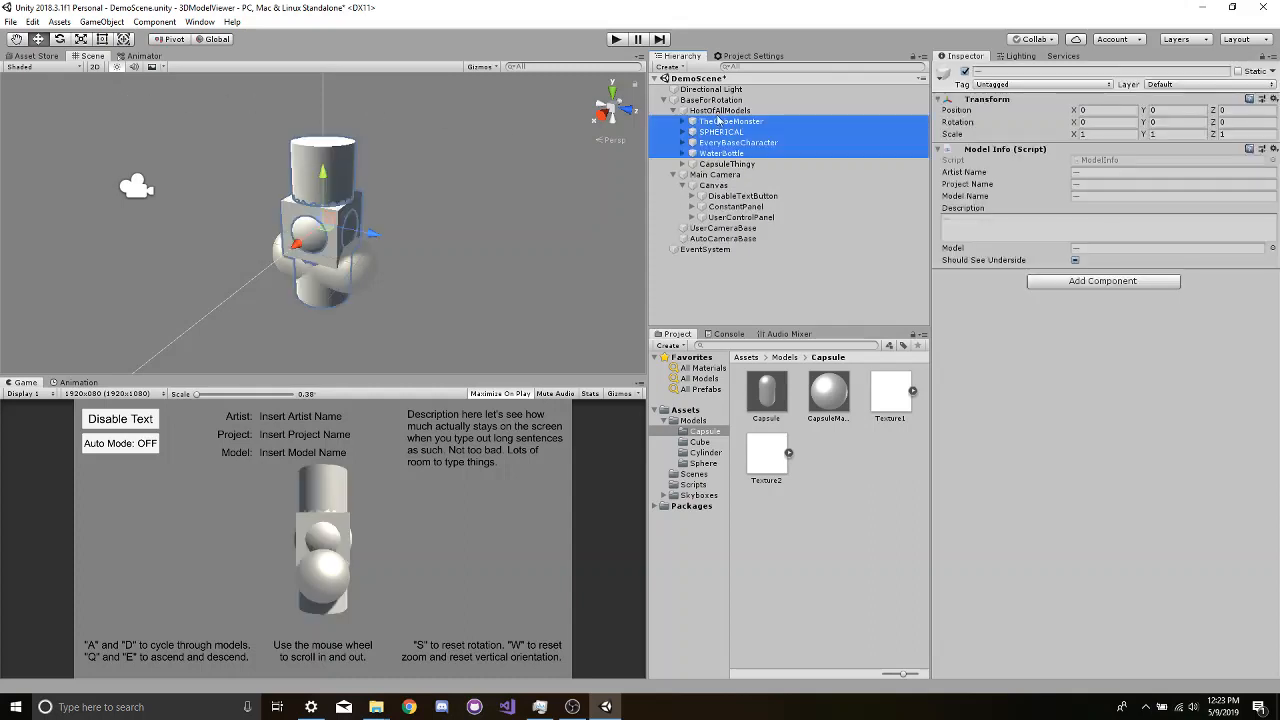
# - Collapse HostOfAllModels, Canvas, Main Camera and BaseForRotation in the hierarchy, and save the scene
pyautogui.click(673, 111)
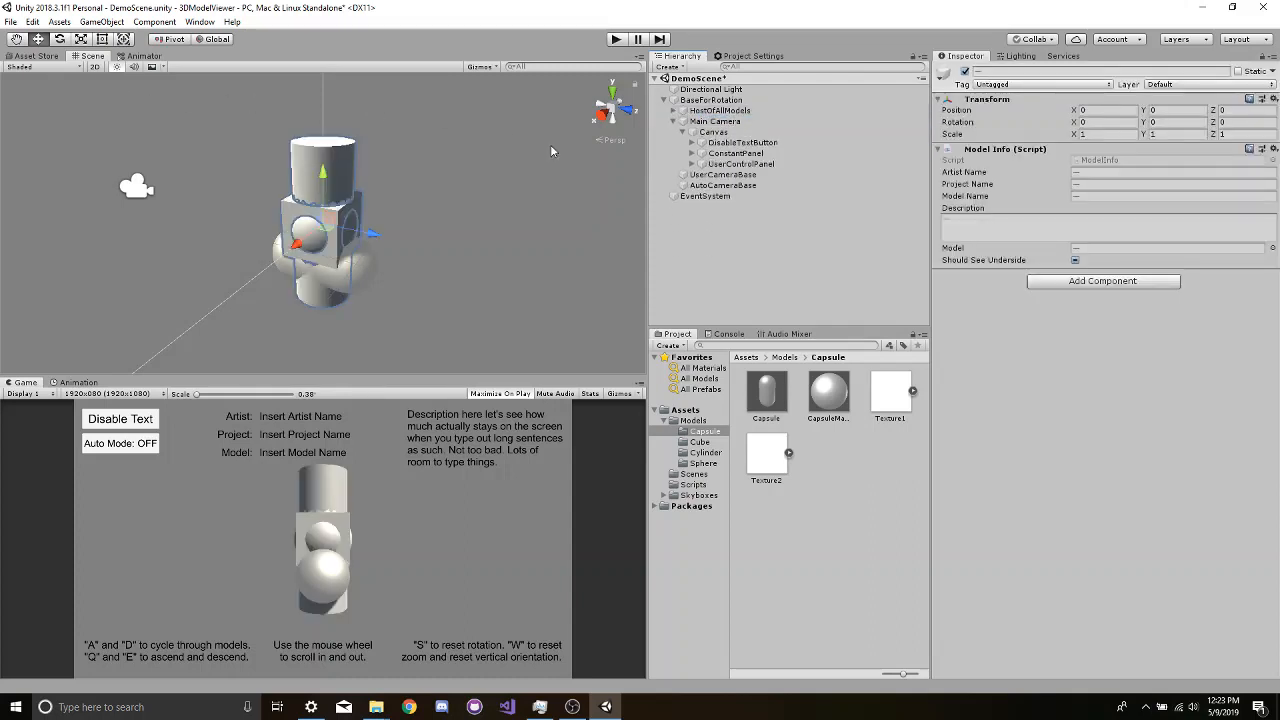
pyautogui.click(683, 133)
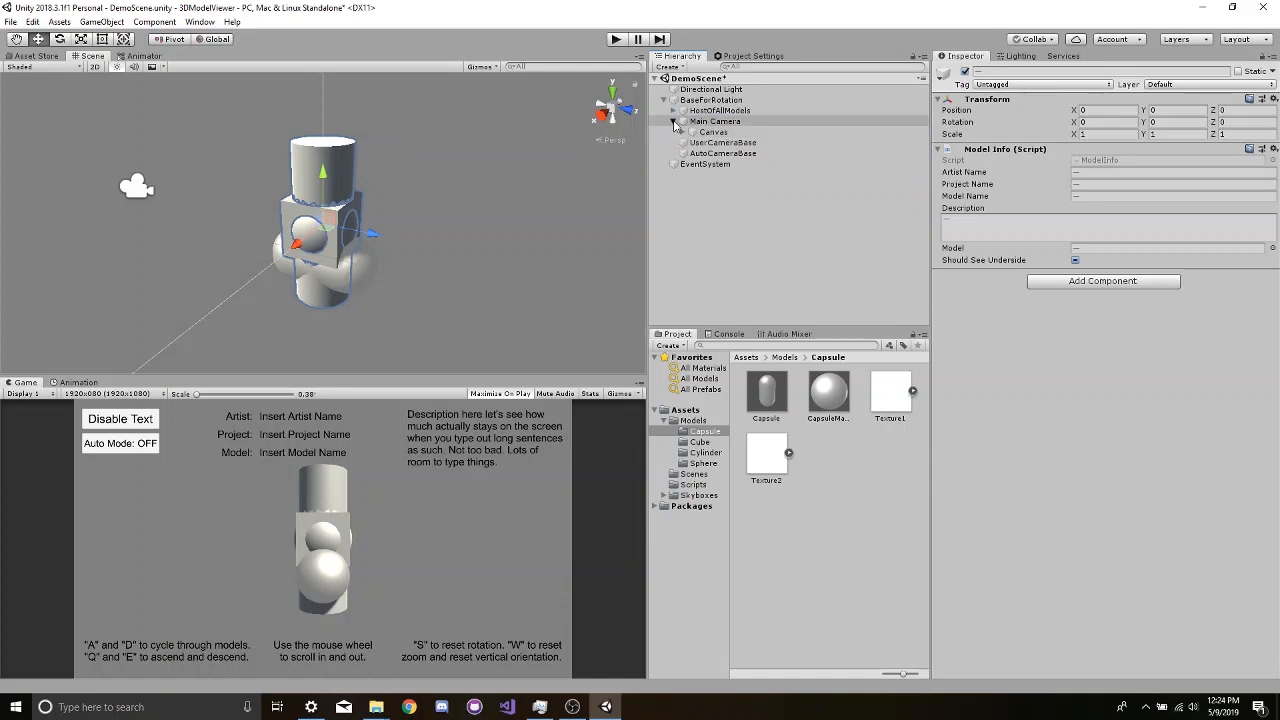
pyautogui.click(673, 122)
pyautogui.click(663, 100)
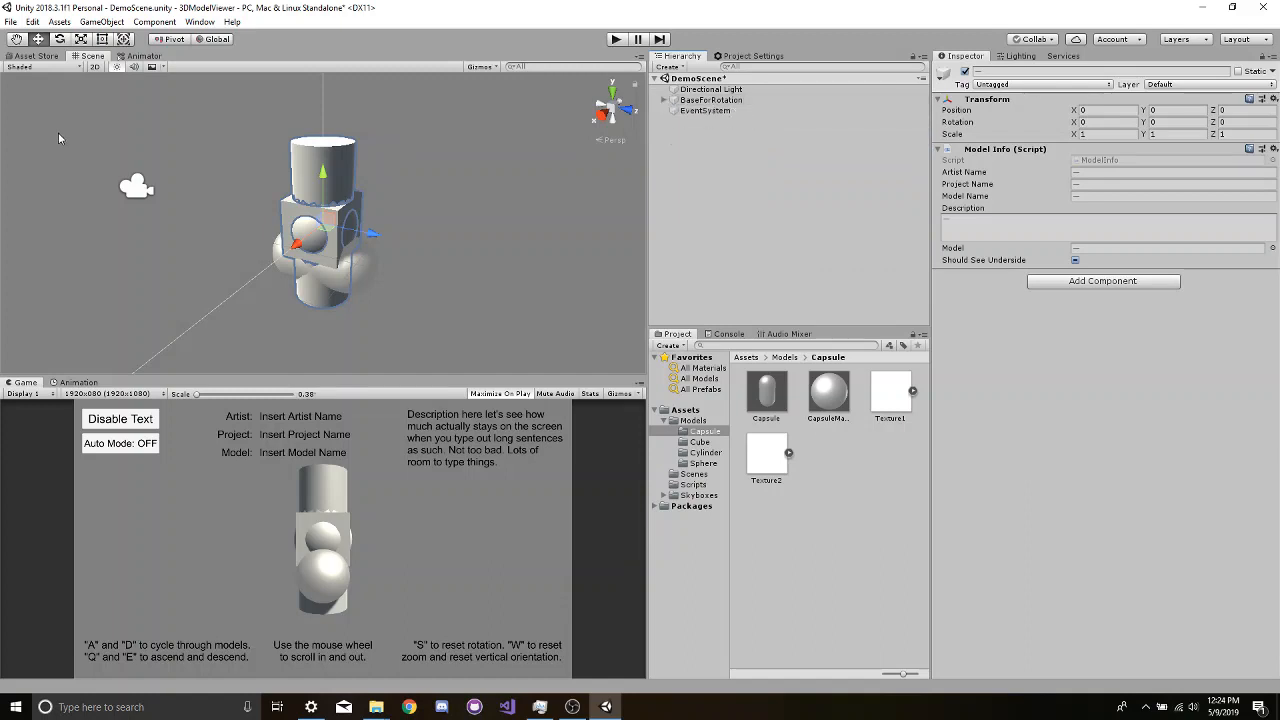
pyautogui.click(10, 21)
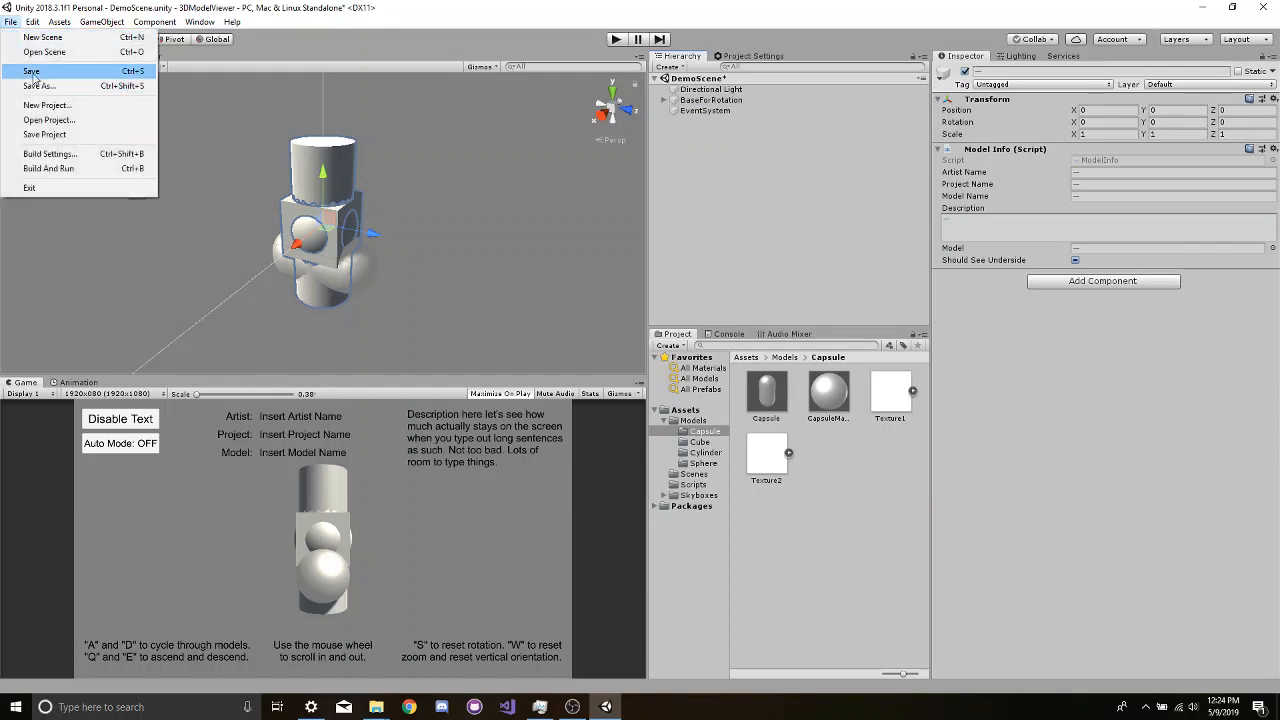
pyautogui.click(32, 71)
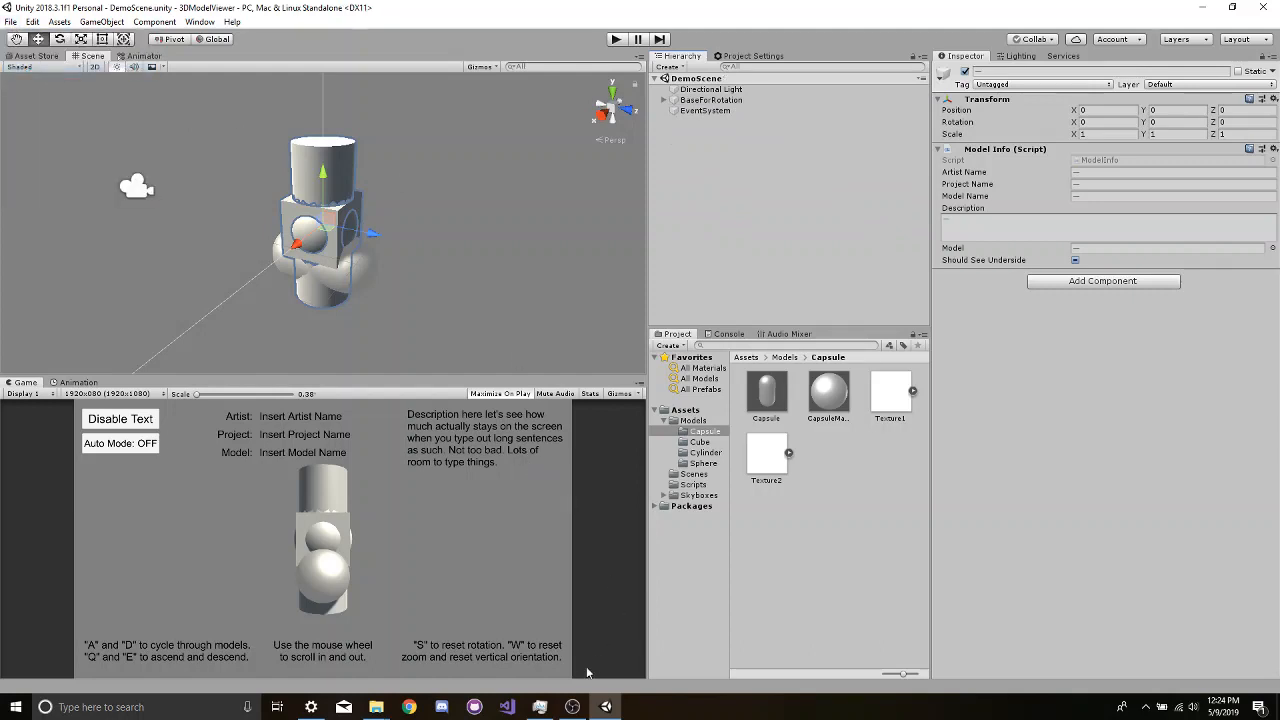